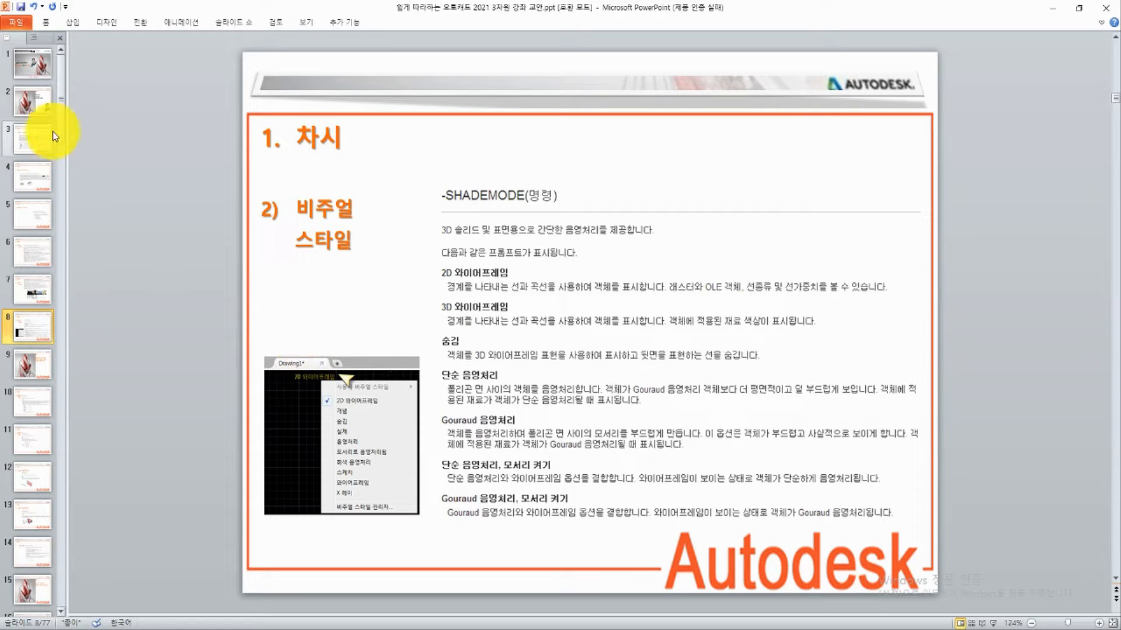
Switch from the lecture slides to AutoCAD, start a new drawing and set its workspace to 3D 기본 사항.
{"action": "left_click", "coordinate": [34, 108]}
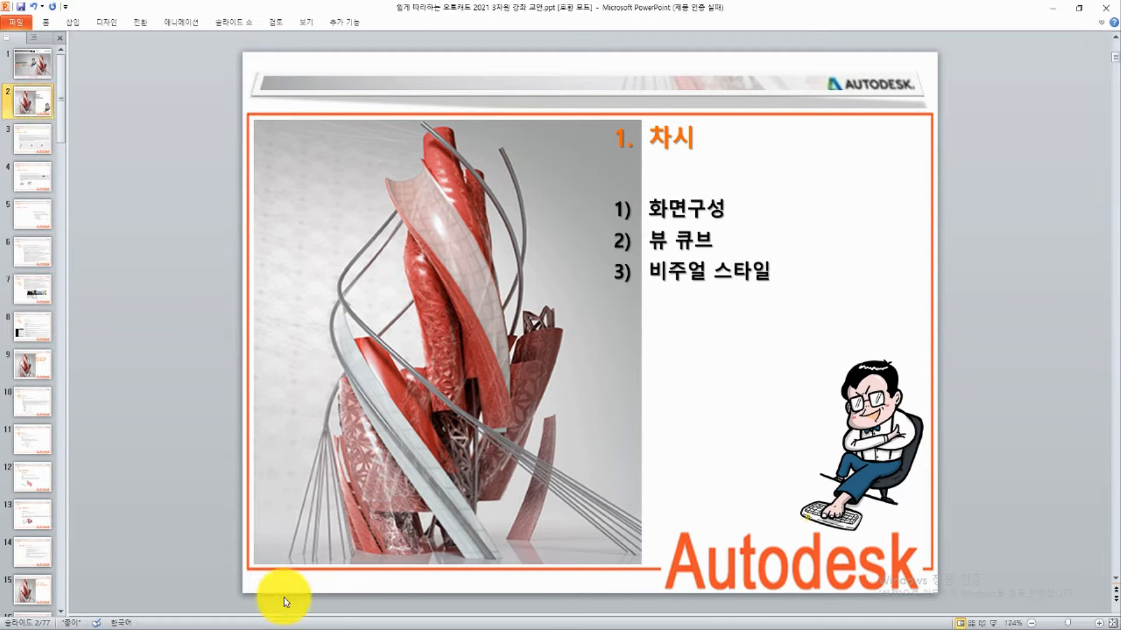
{"action": "left_click", "coordinate": [527, 629]}
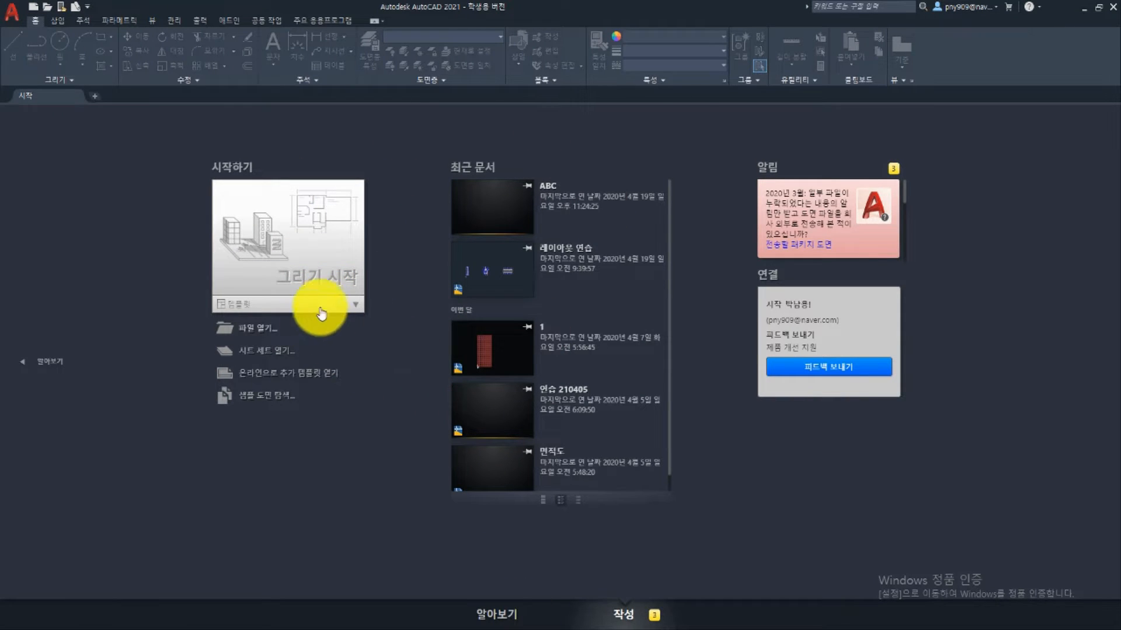
{"action": "left_click", "coordinate": [317, 273]}
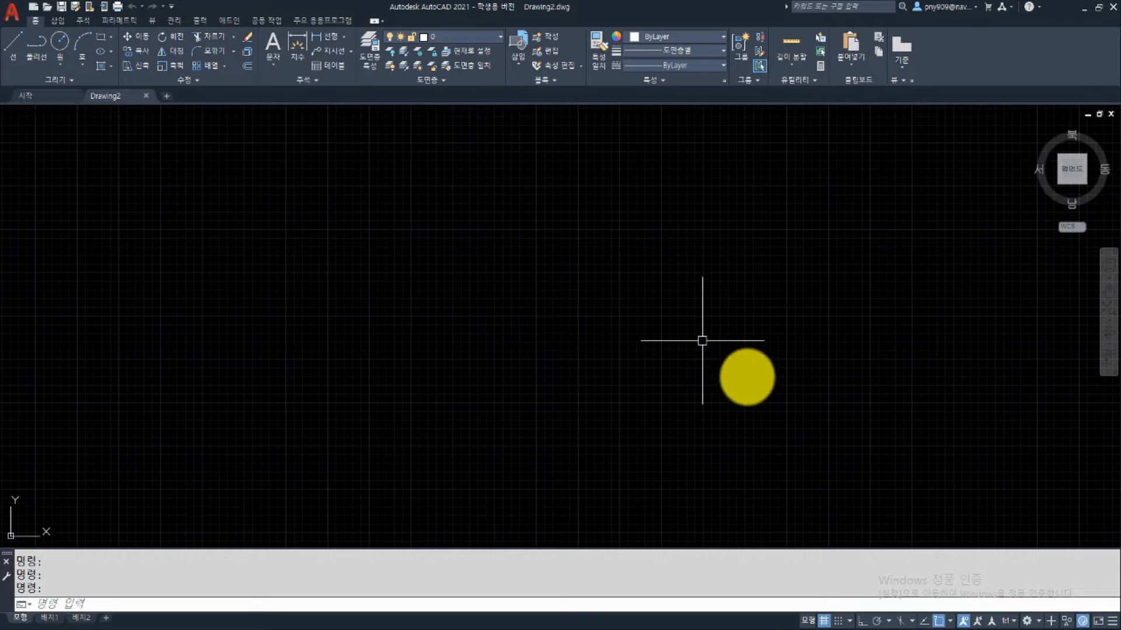
{"action": "left_click", "coordinate": [1039, 623]}
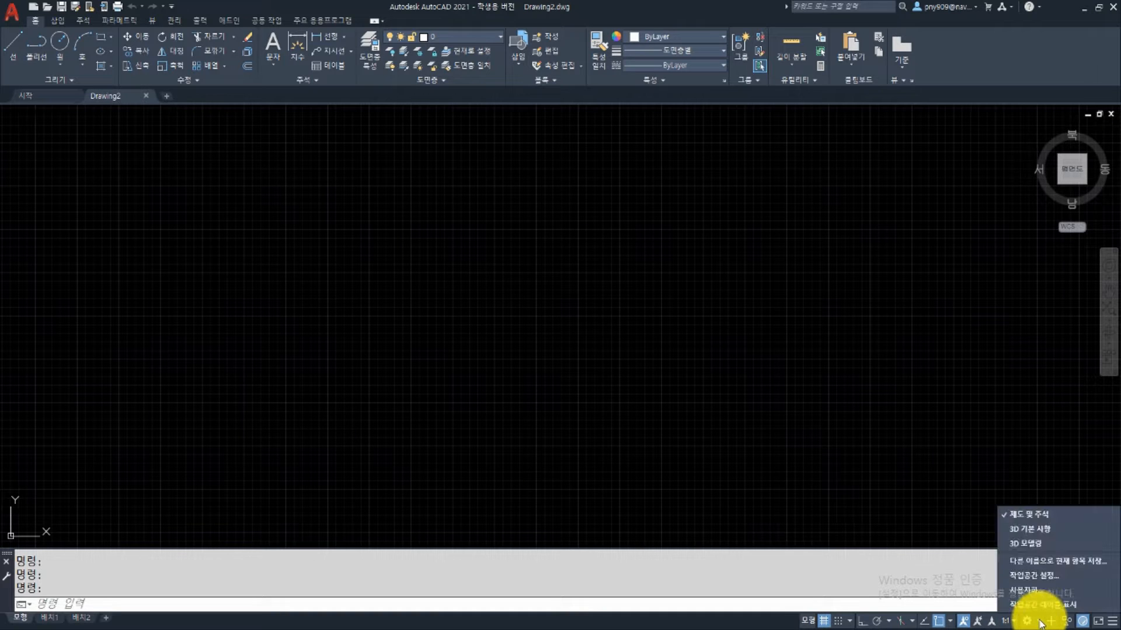
{"action": "left_click", "coordinate": [1019, 533]}
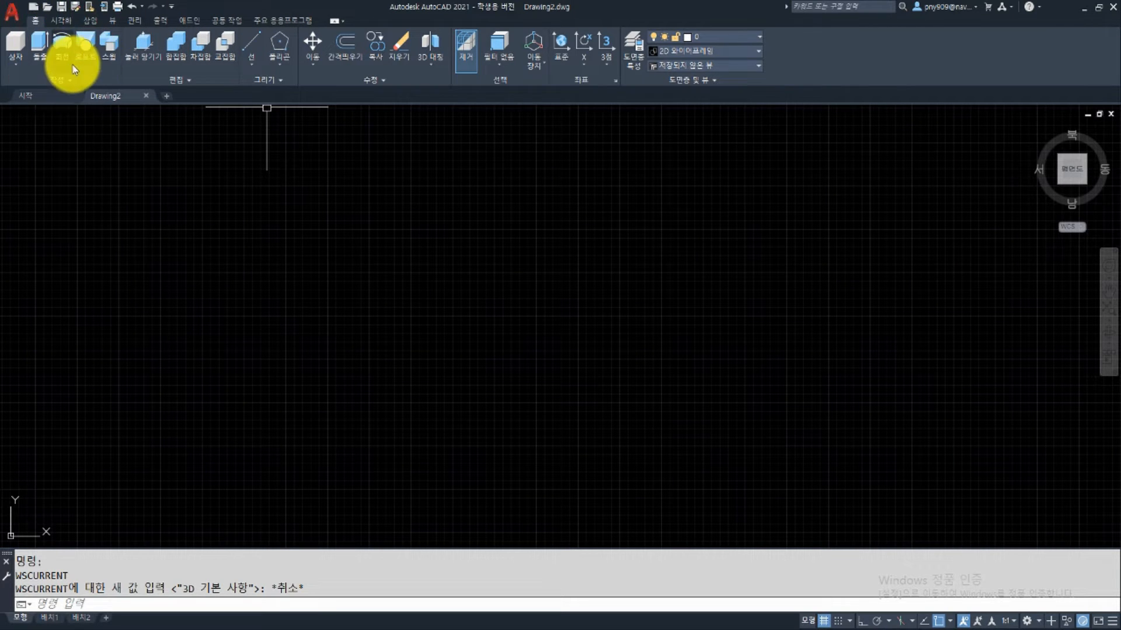
Examine the additional creation, editing, drawing and modification tools of the 3D 기본 사항 workspace, including the 3D mirror variants.
{"action": "left_click", "coordinate": [76, 79]}
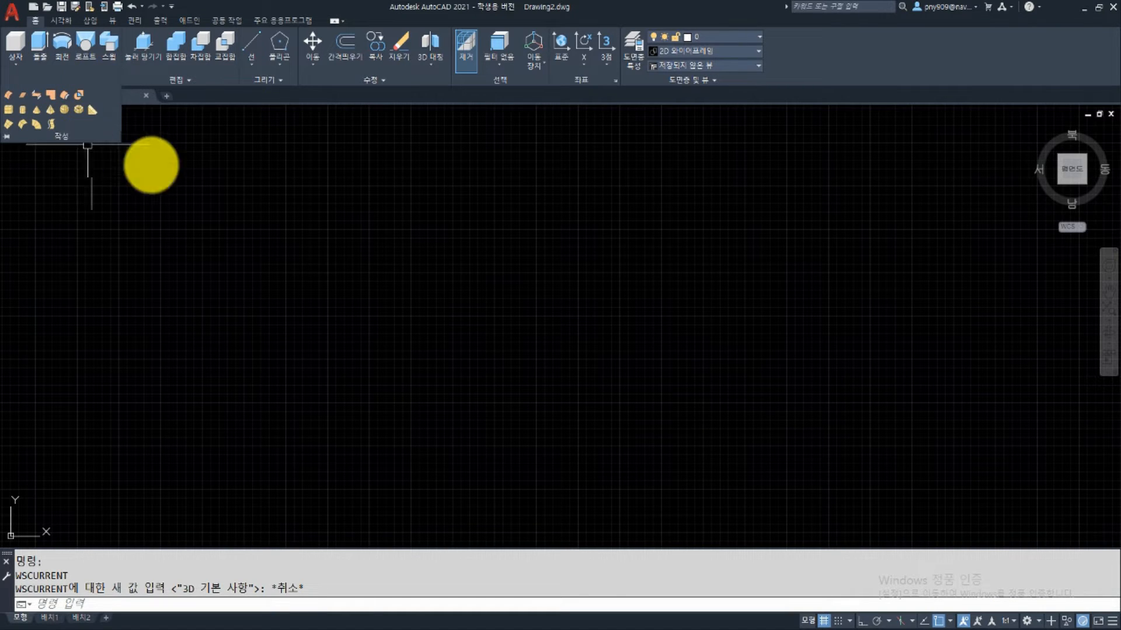
{"action": "left_click", "coordinate": [133, 171]}
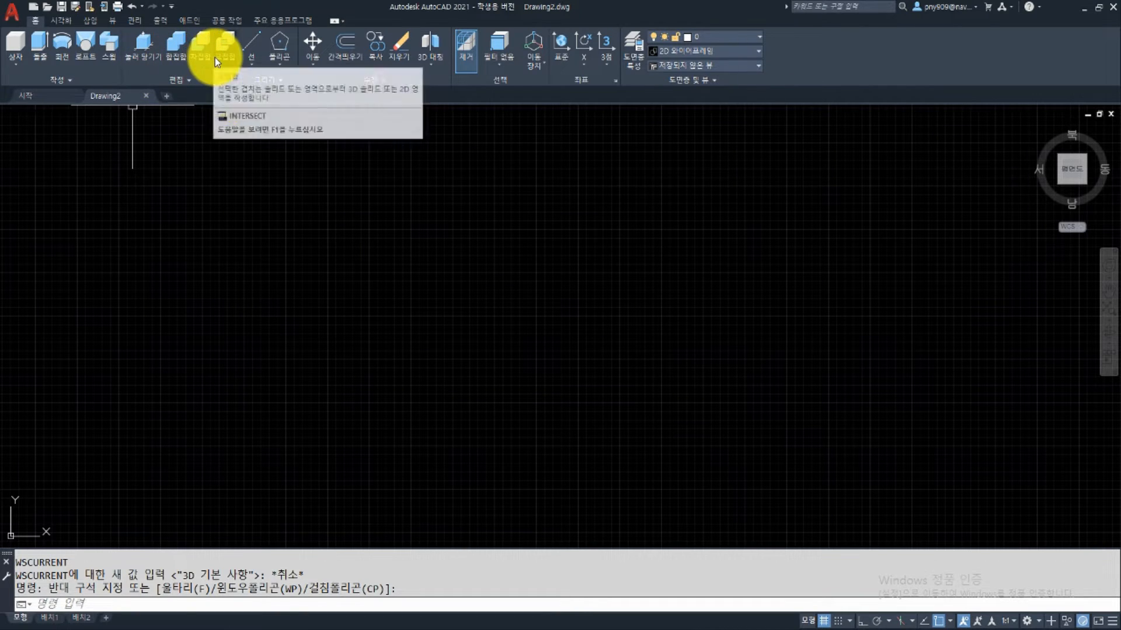
{"action": "left_click", "coordinate": [190, 79]}
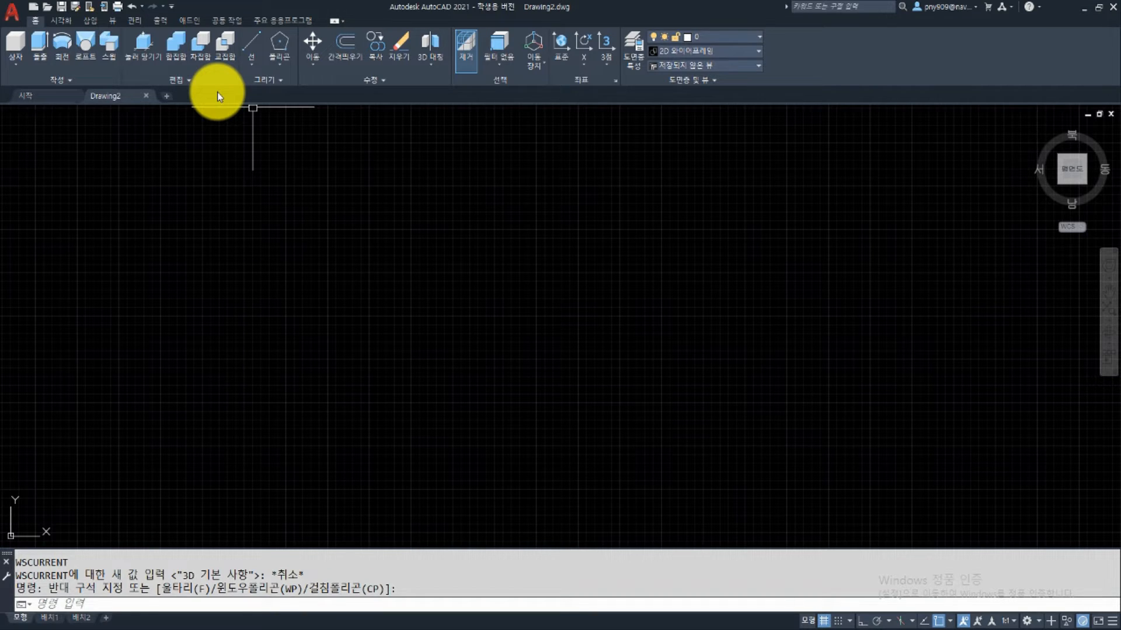
{"action": "left_click", "coordinate": [260, 81]}
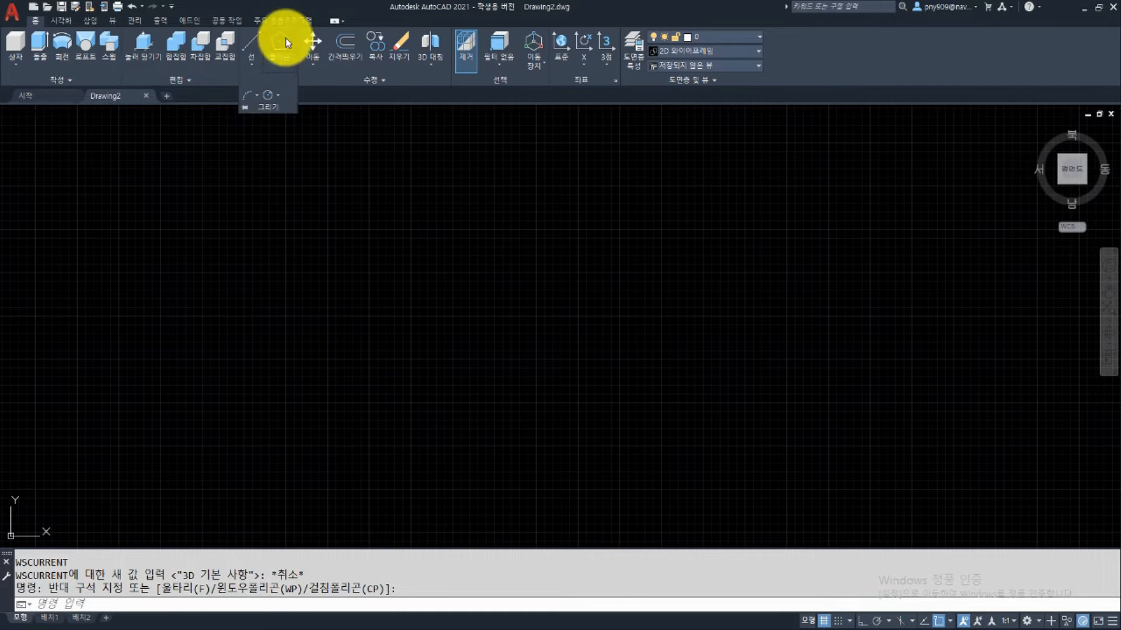
{"action": "left_click", "coordinate": [357, 142]}
{"action": "left_click", "coordinate": [323, 151]}
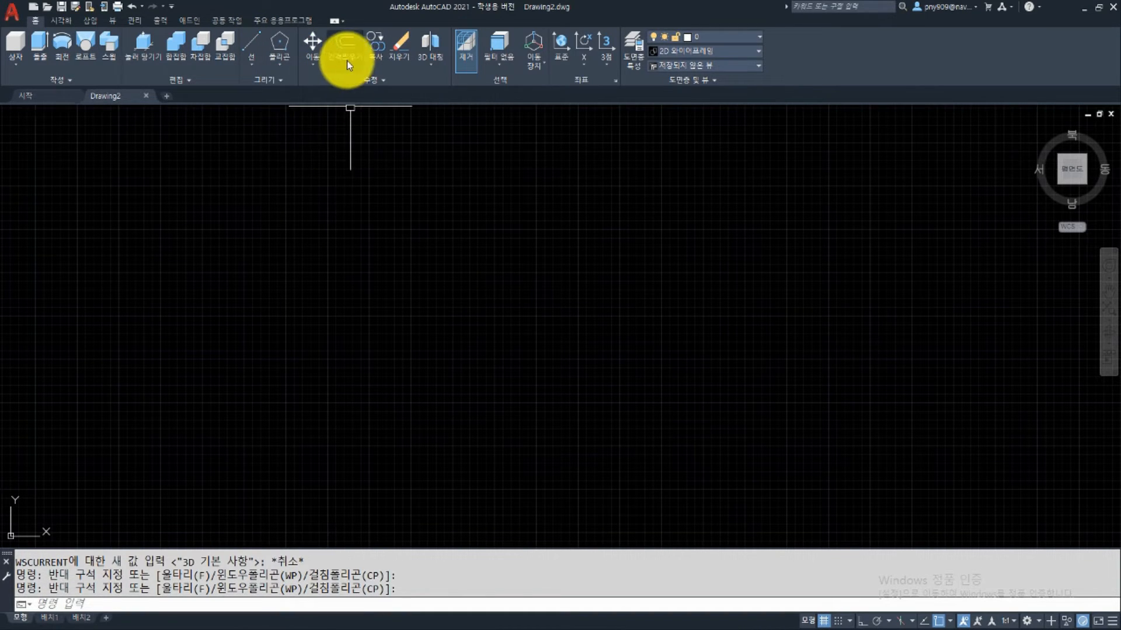
{"action": "left_click", "coordinate": [368, 77]}
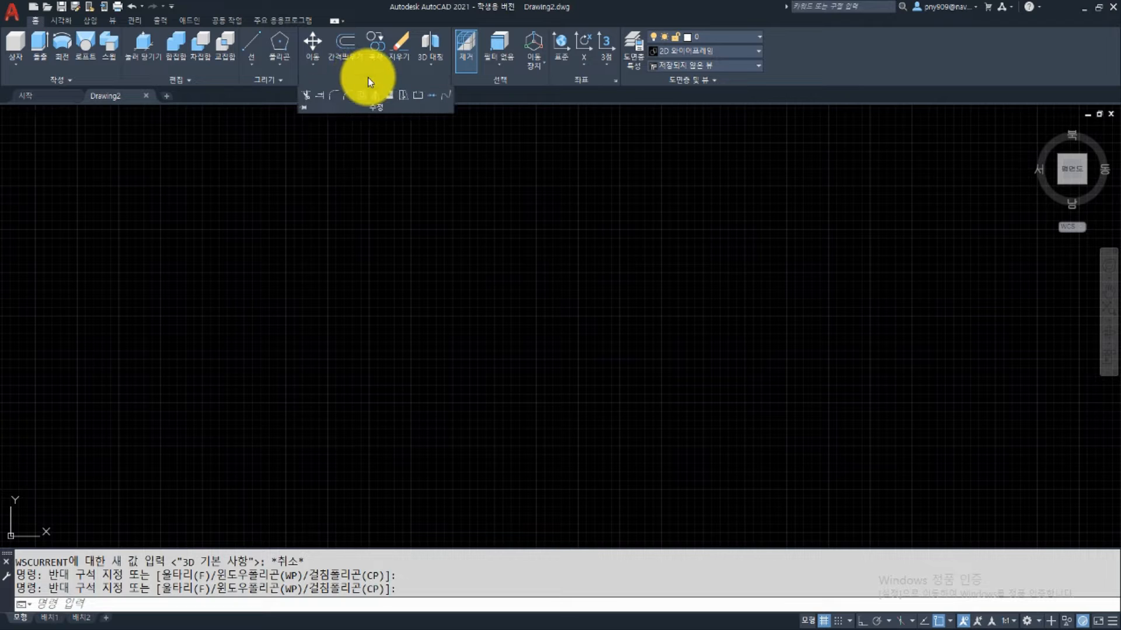
{"action": "left_click", "coordinate": [317, 69]}
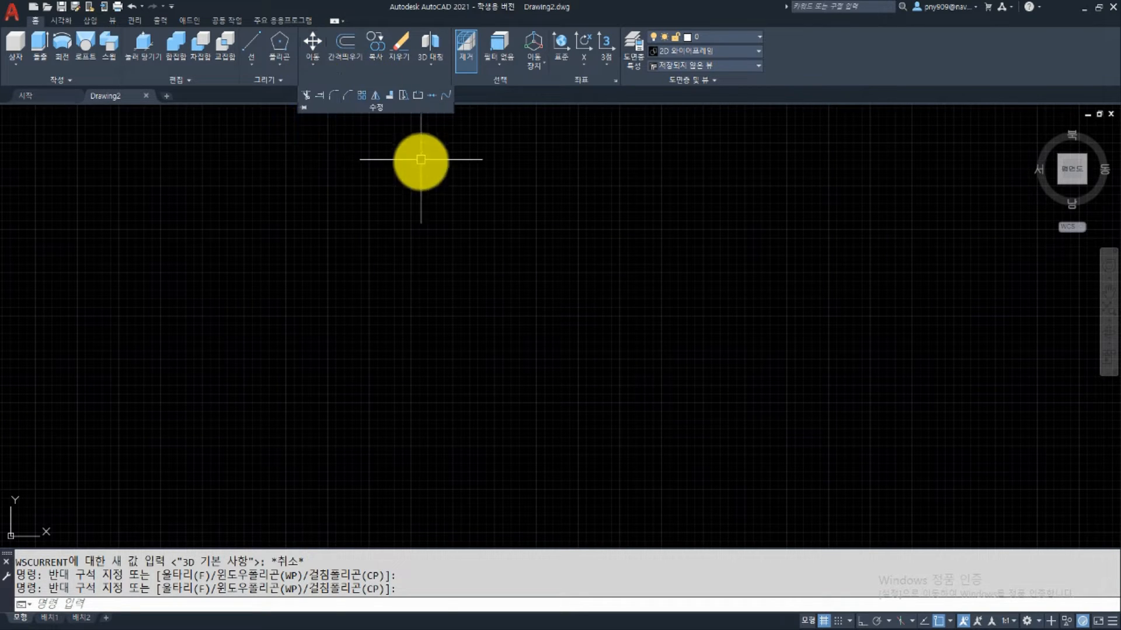
{"action": "left_click", "coordinate": [368, 81]}
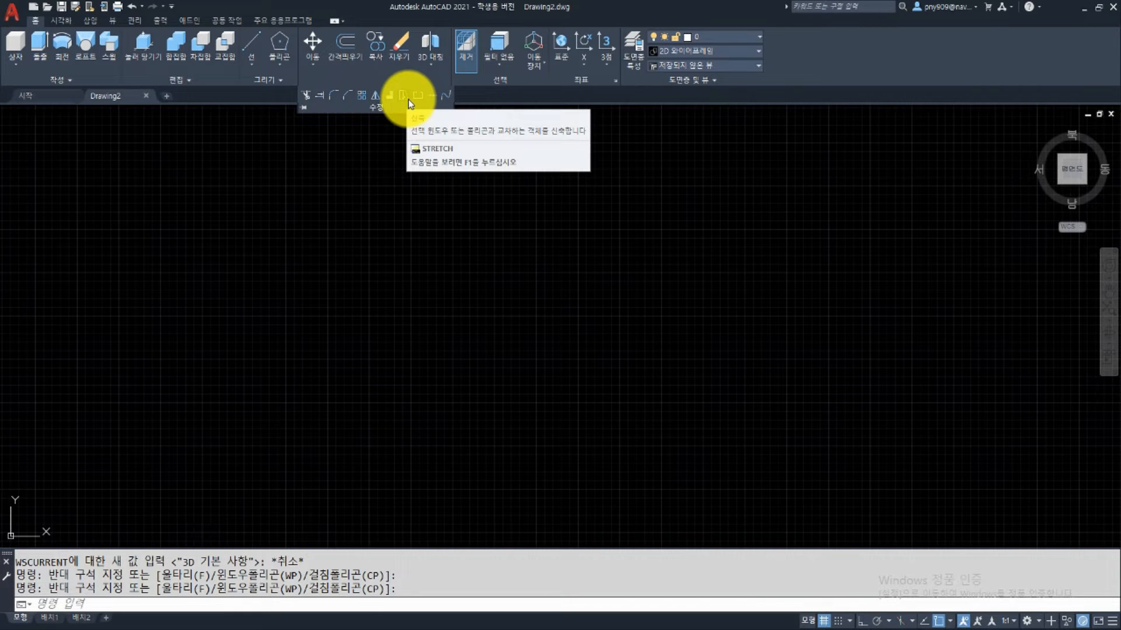
{"action": "left_click", "coordinate": [433, 70]}
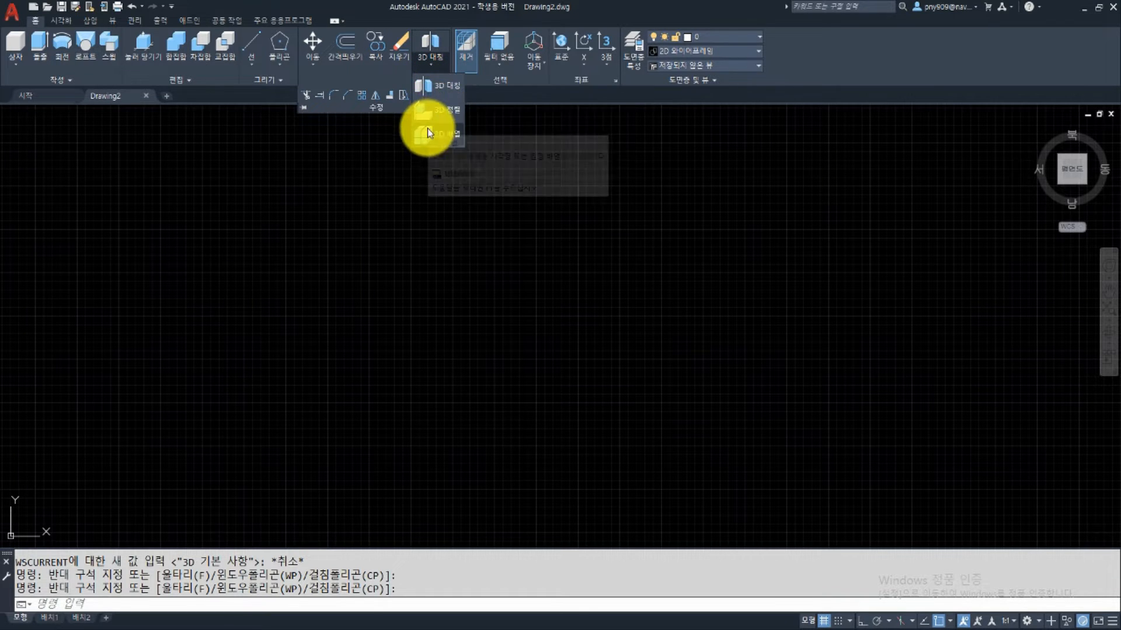
{"action": "left_click", "coordinate": [406, 184]}
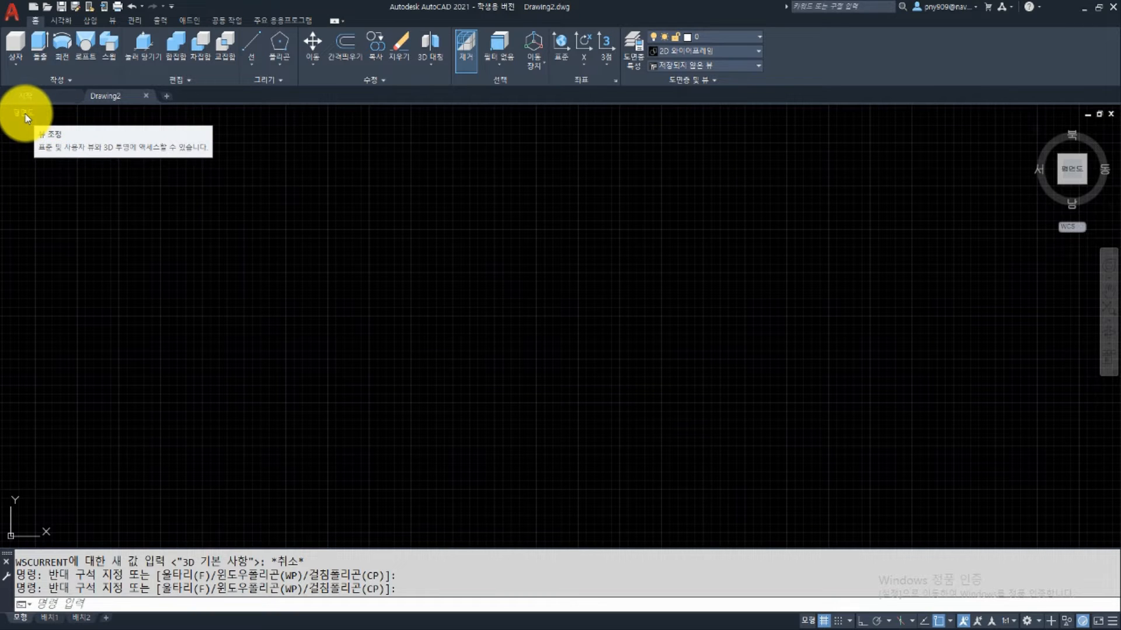
Review the preset views and the visual styles available for the drawing's viewport.
{"action": "left_click", "coordinate": [25, 115]}
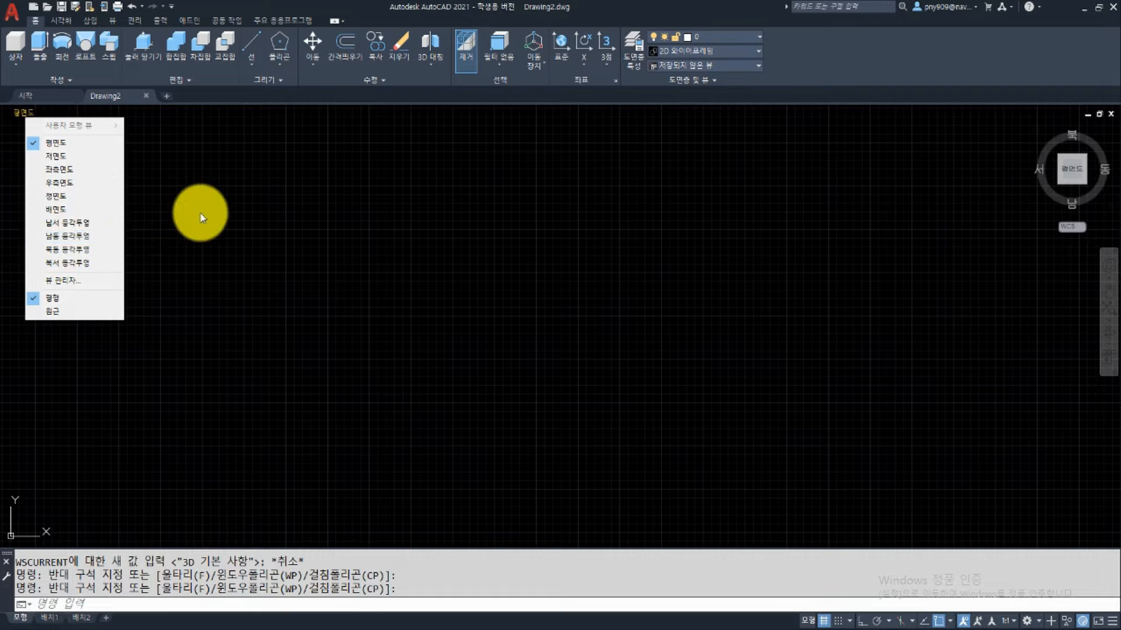
{"action": "left_click", "coordinate": [223, 206]}
{"action": "left_click", "coordinate": [135, 158]}
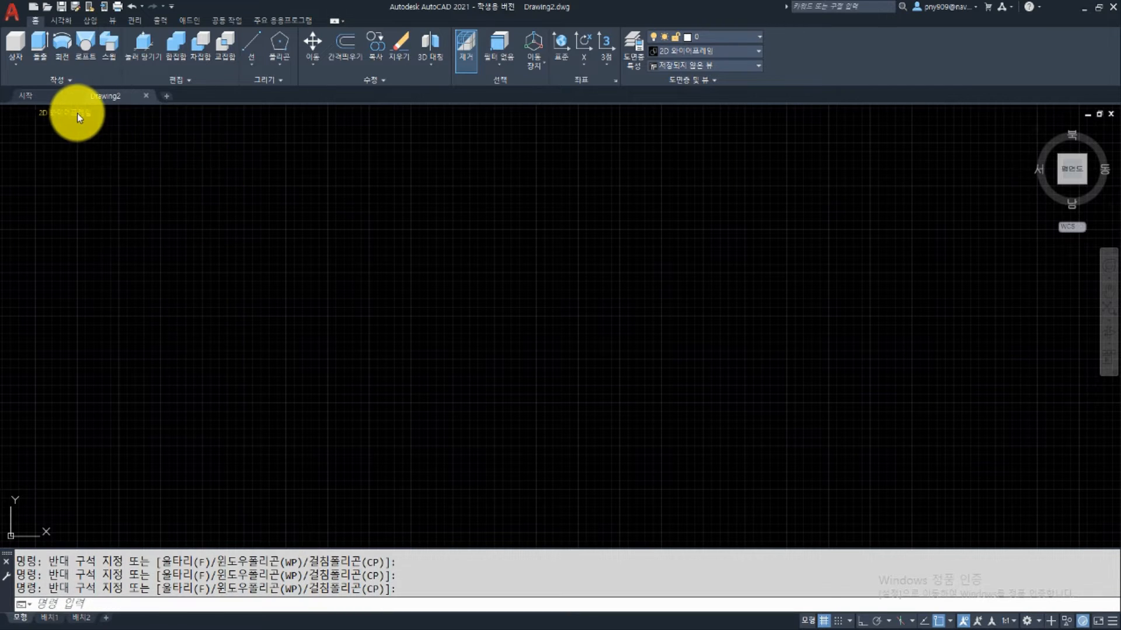
{"action": "left_click", "coordinate": [76, 112]}
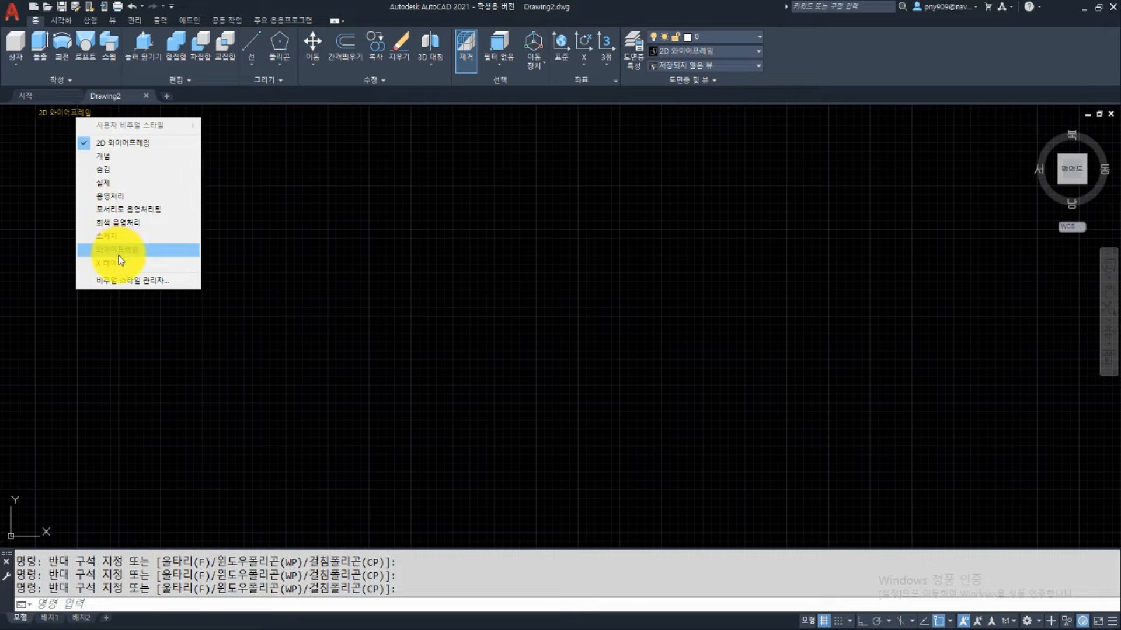
{"action": "left_click", "coordinate": [411, 233]}
{"action": "left_click", "coordinate": [355, 298]}
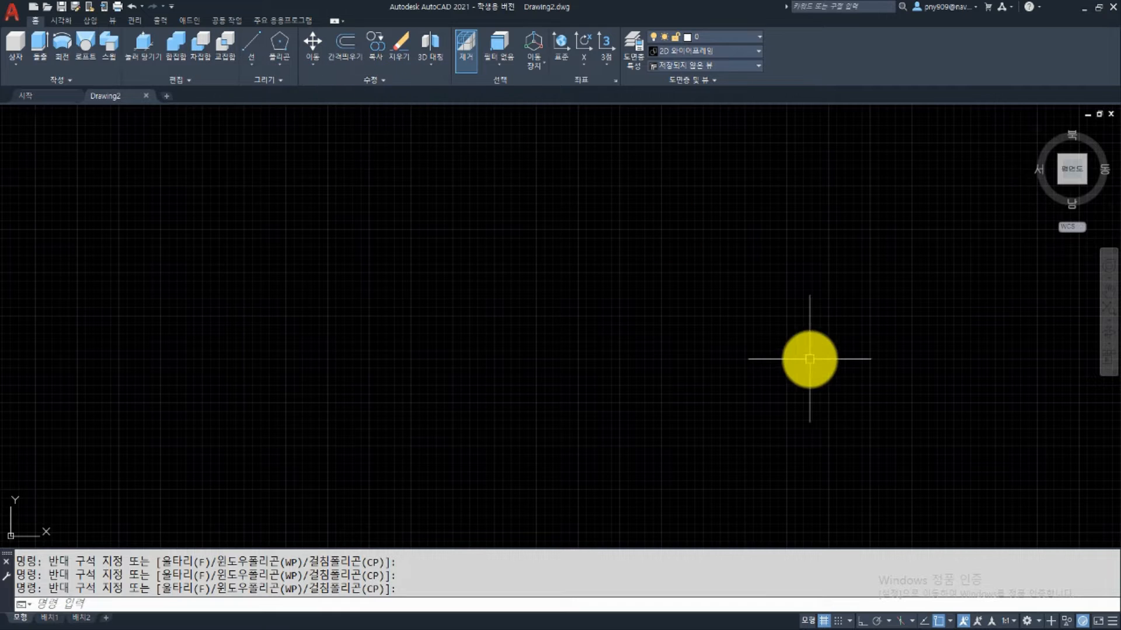
Set the workspace to 3D 모델링.
{"action": "left_click", "coordinate": [1027, 621]}
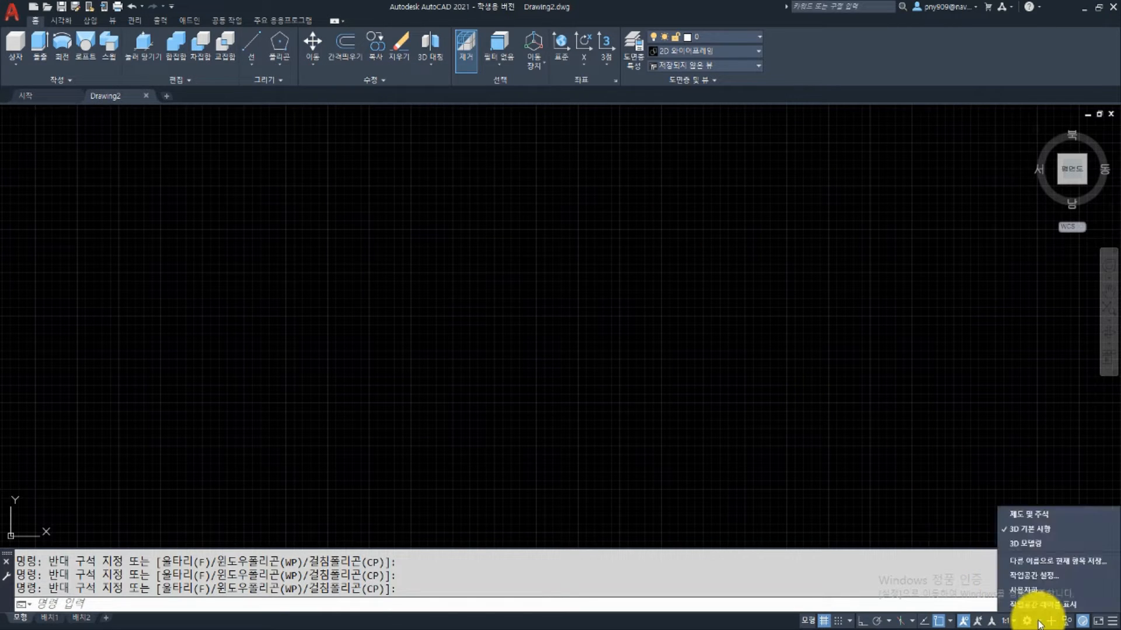
{"action": "left_click", "coordinate": [1024, 545]}
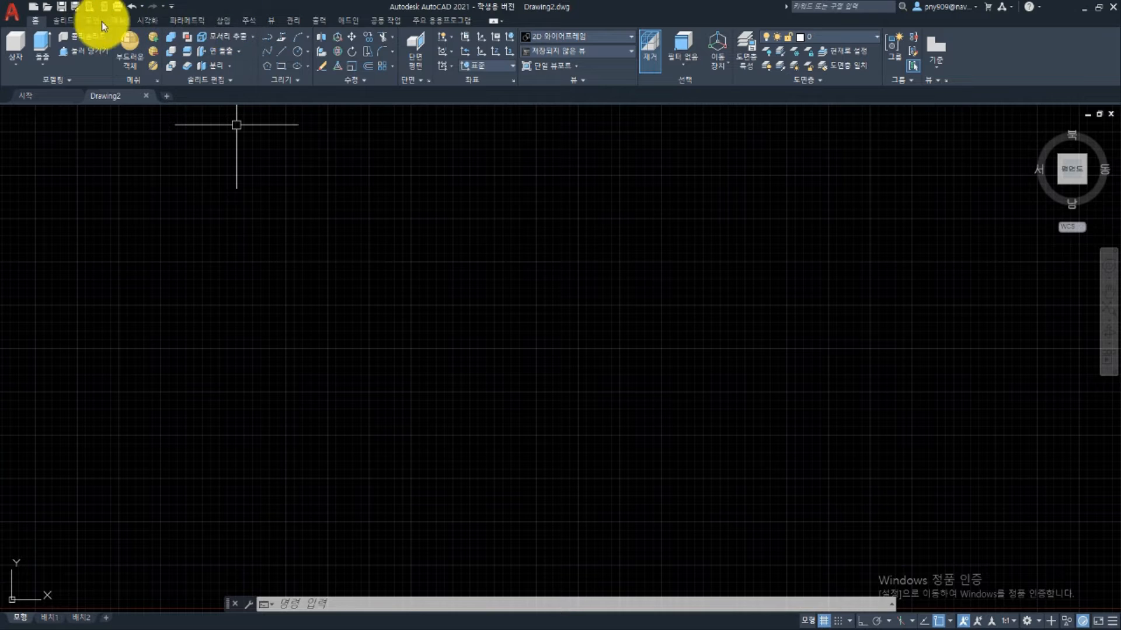
Review the solid, surface, mesh and visualization tool sets of the 3D modeling workspace, and return to the home tools.
{"action": "left_click", "coordinate": [62, 24]}
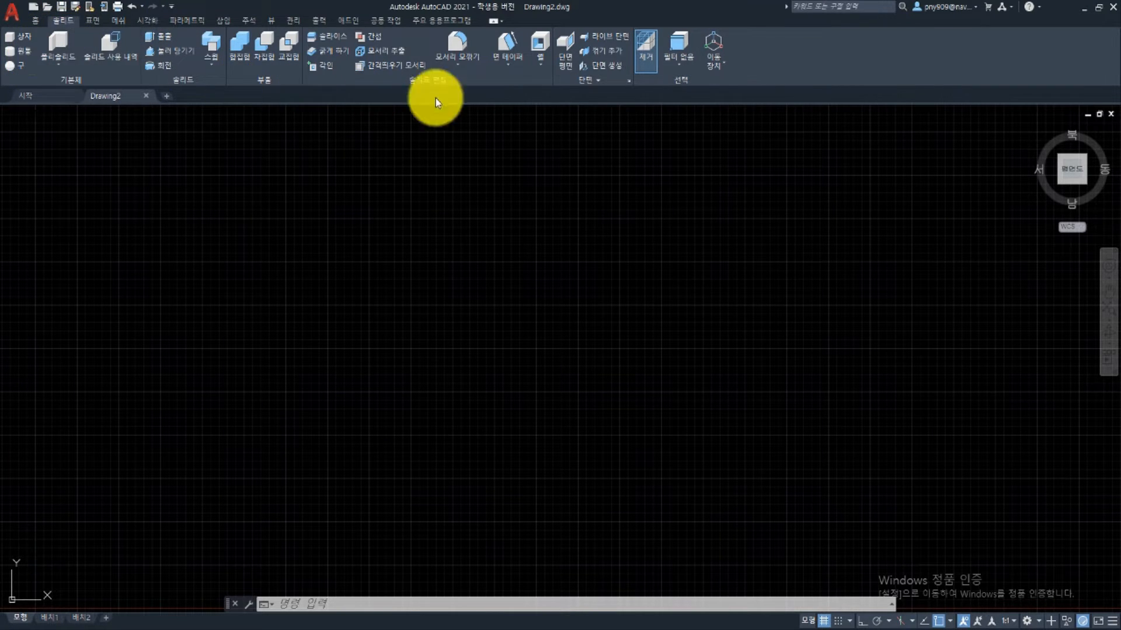
{"action": "left_click", "coordinate": [91, 21]}
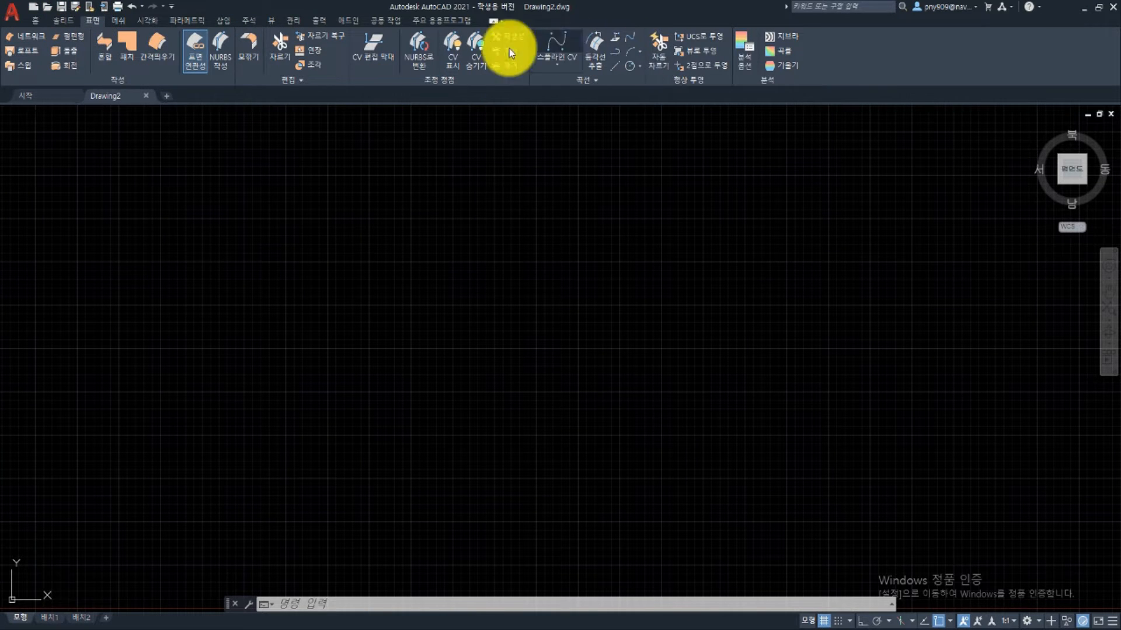
{"action": "left_click", "coordinate": [118, 20]}
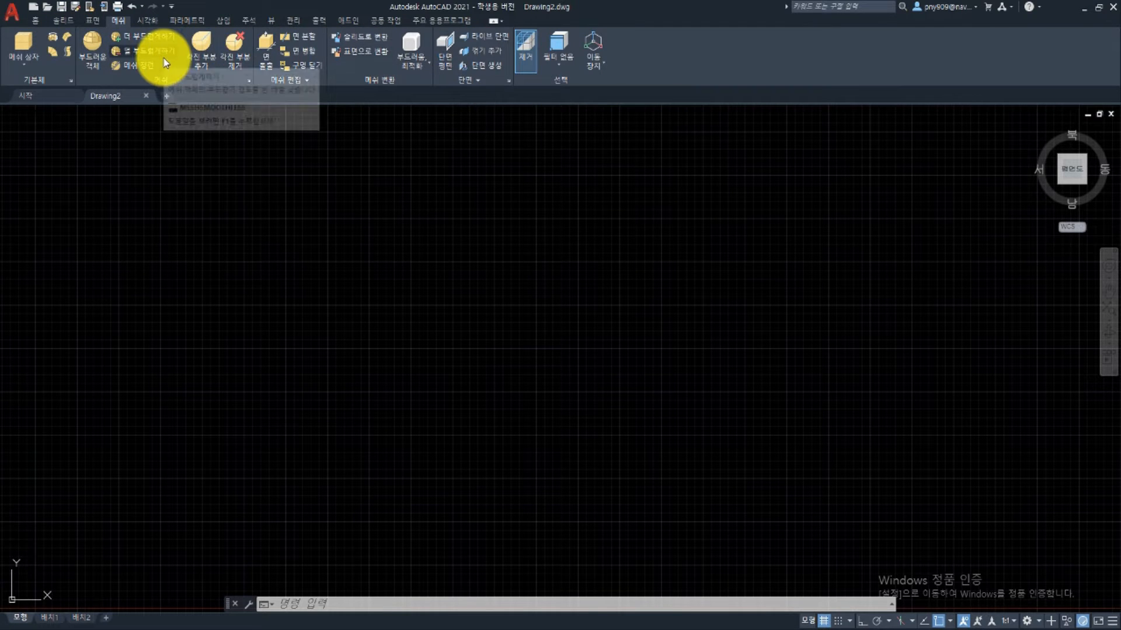
{"action": "left_click", "coordinate": [149, 23]}
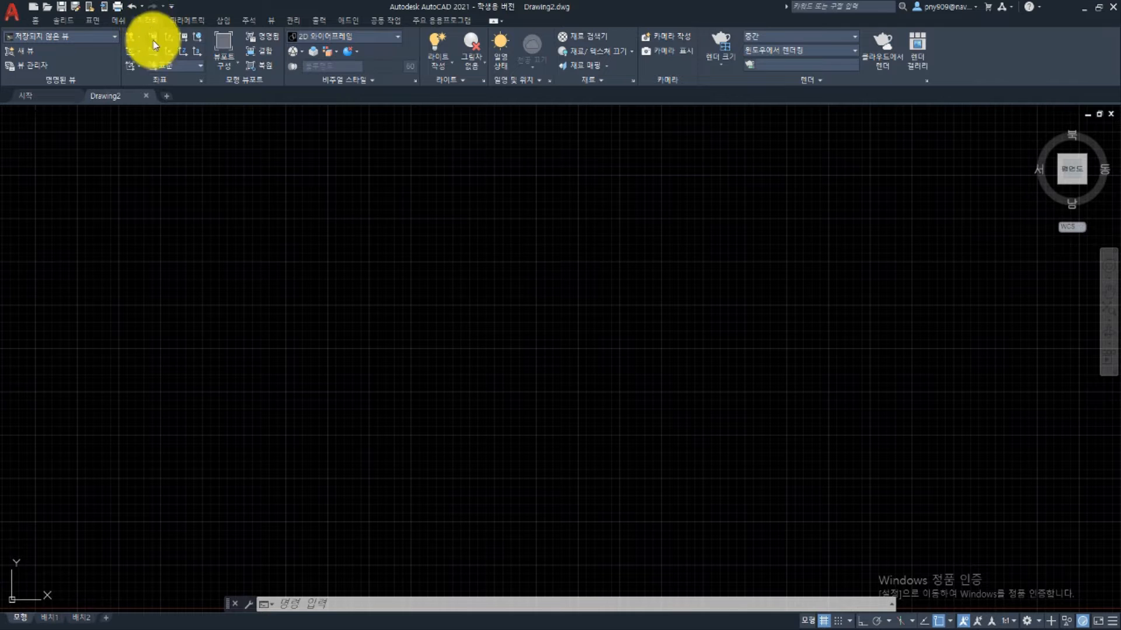
{"action": "left_click", "coordinate": [301, 214]}
{"action": "left_click", "coordinate": [234, 252]}
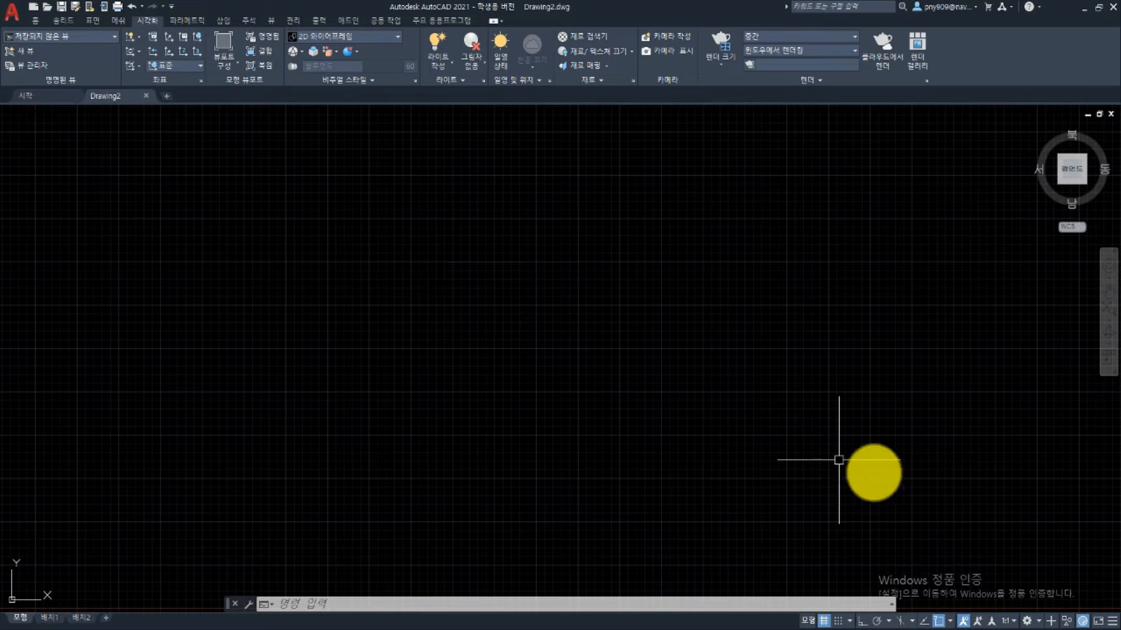
{"action": "left_click", "coordinate": [1026, 620]}
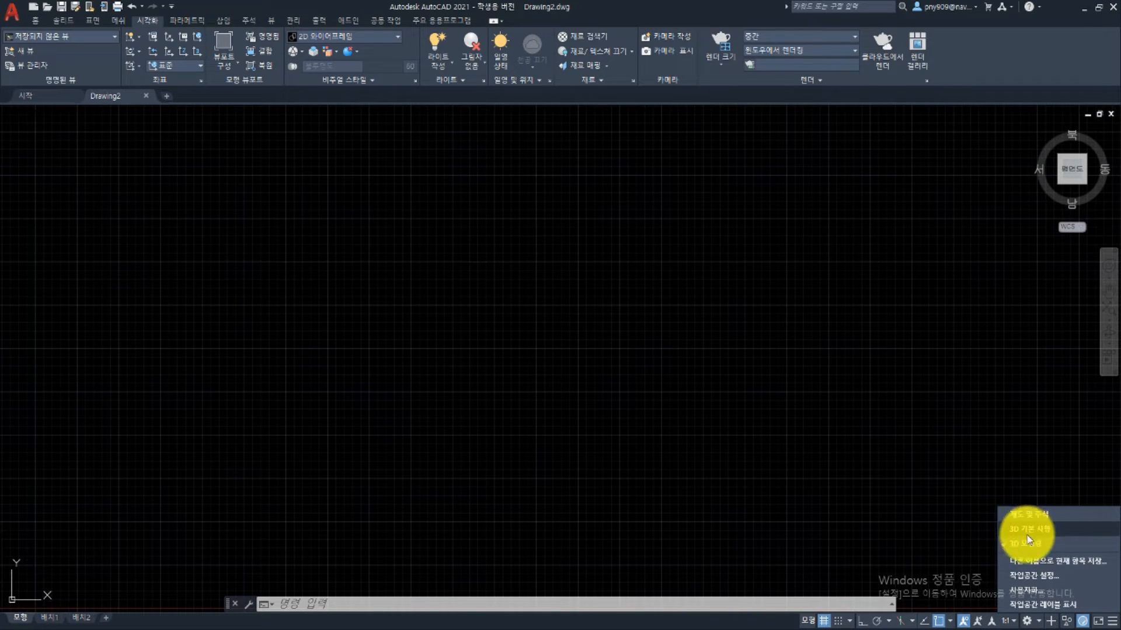
{"action": "left_click", "coordinate": [249, 257]}
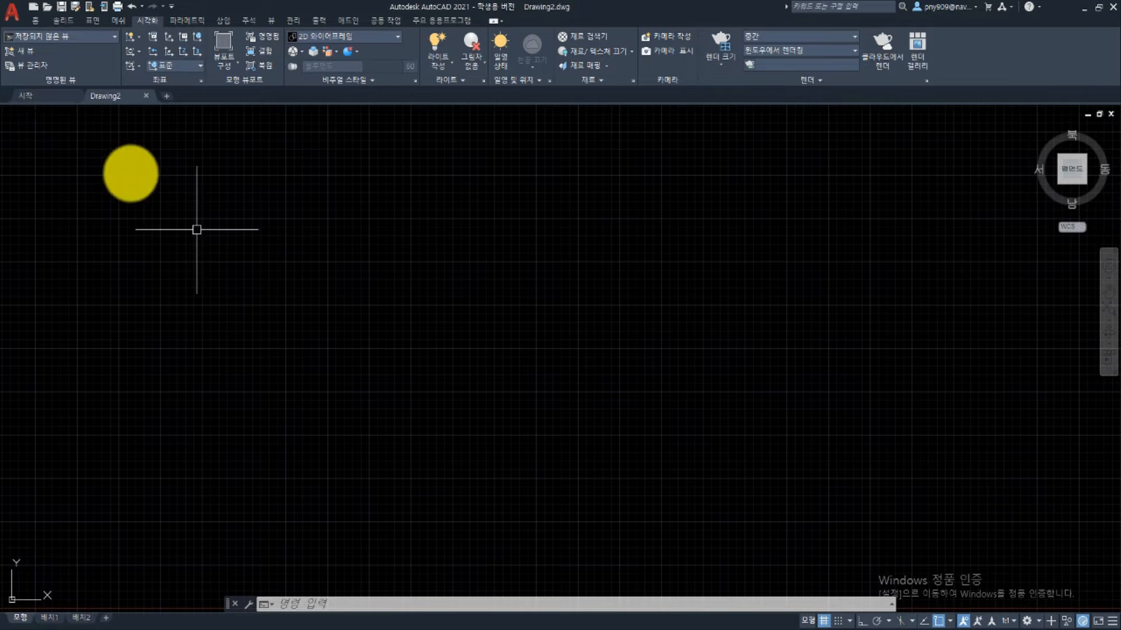
{"action": "left_click", "coordinate": [37, 22]}
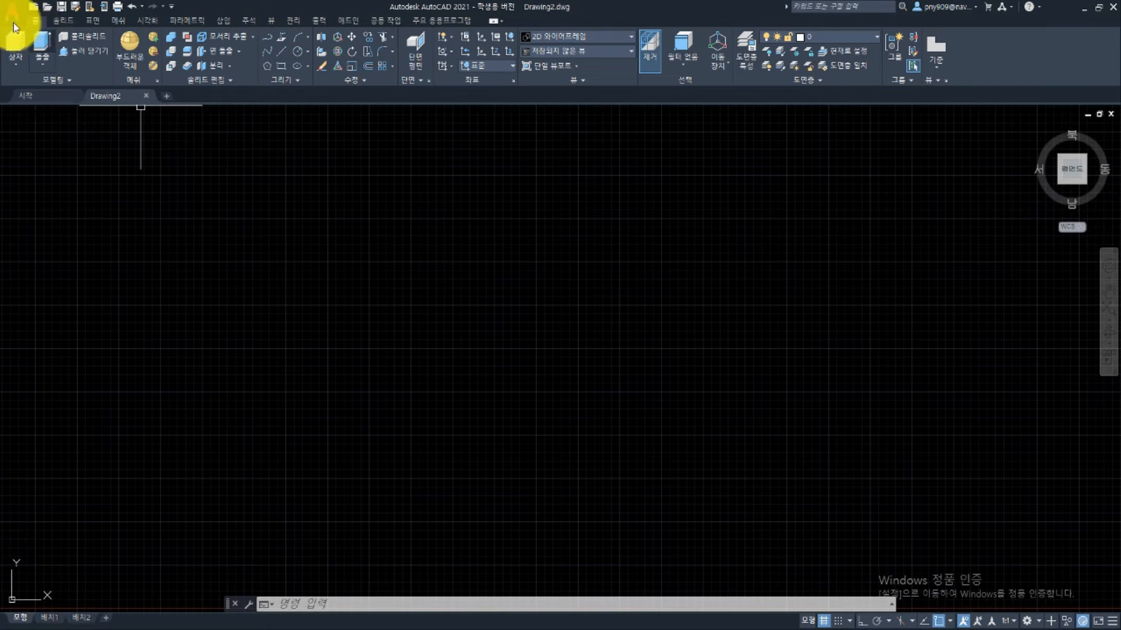
Open the drawing 1차시.dwg from the 참고 folder inside the 쉽게 따라하는 Autocad 2021 3D folder.
{"action": "left_click", "coordinate": [47, 8]}
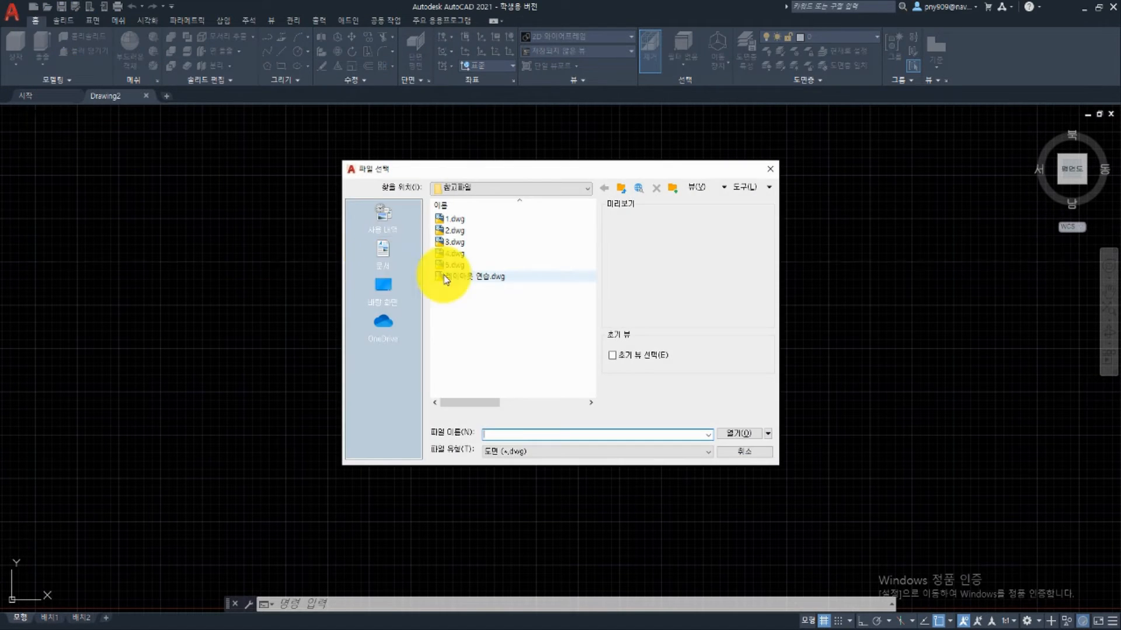
{"action": "left_click", "coordinate": [470, 190]}
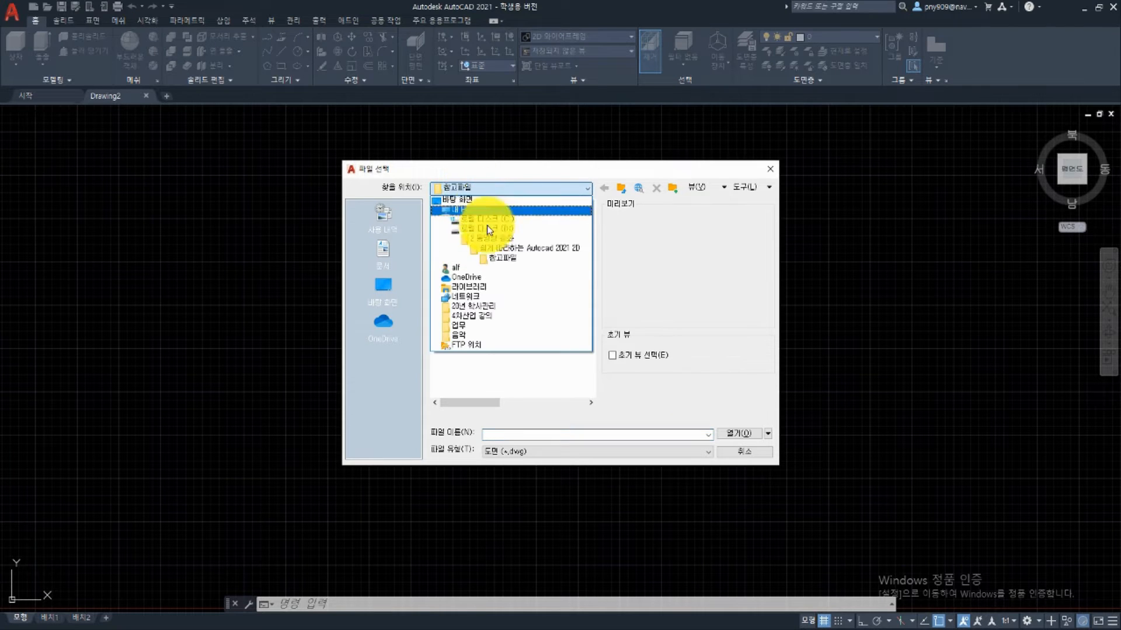
{"action": "left_click", "coordinate": [498, 241]}
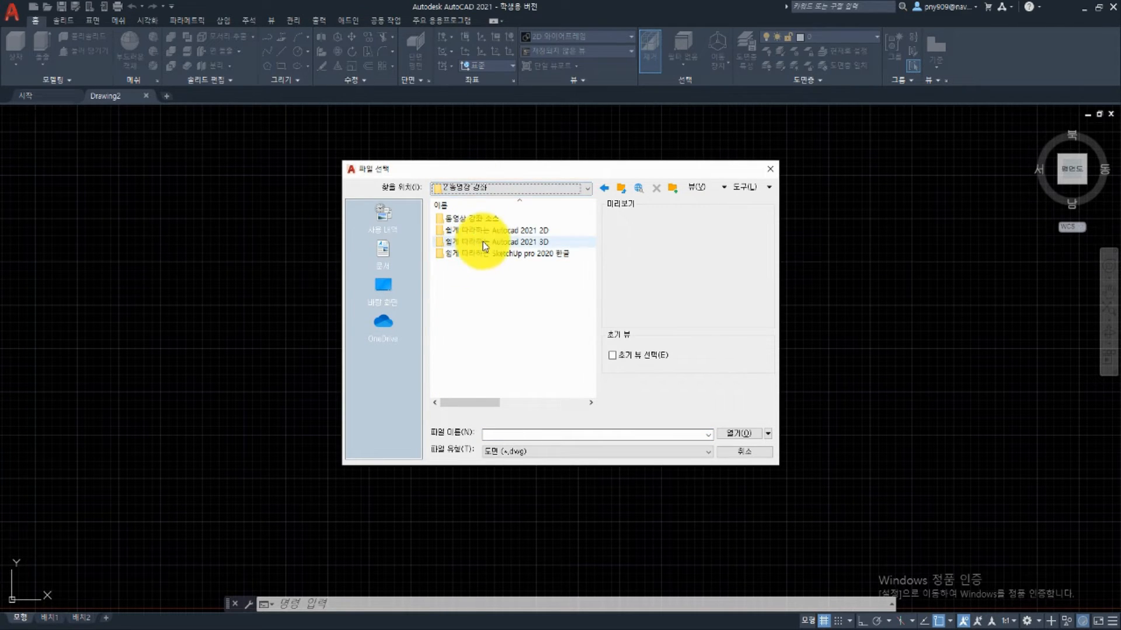
{"action": "double_click", "coordinate": [482, 242]}
{"action": "double_click", "coordinate": [454, 265]}
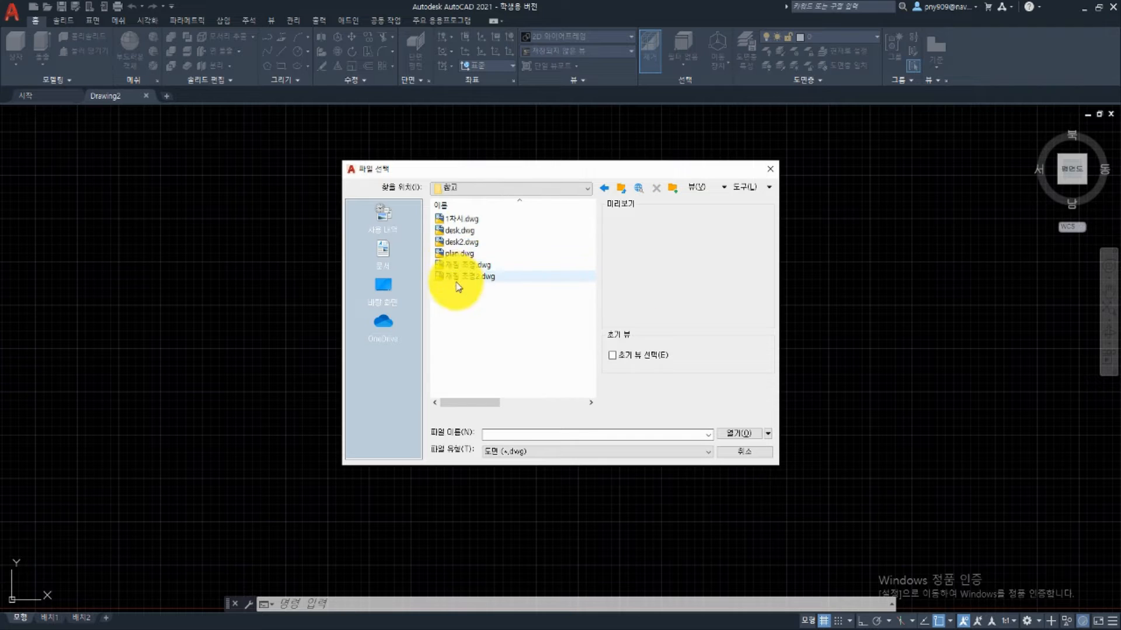
{"action": "left_click", "coordinate": [460, 223]}
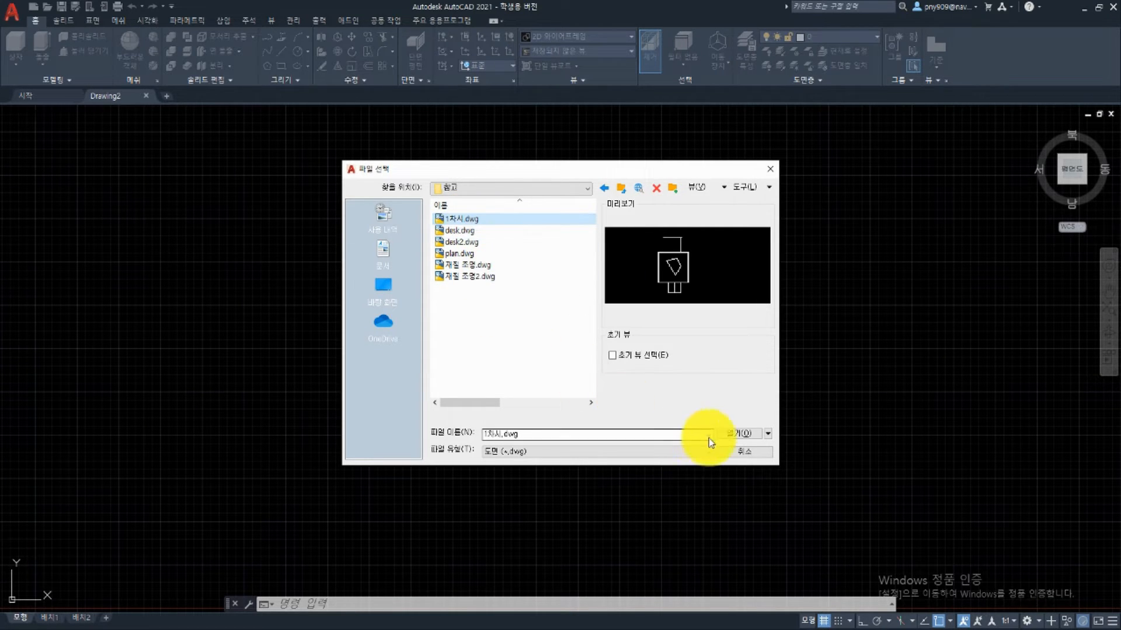
{"action": "left_click", "coordinate": [728, 438]}
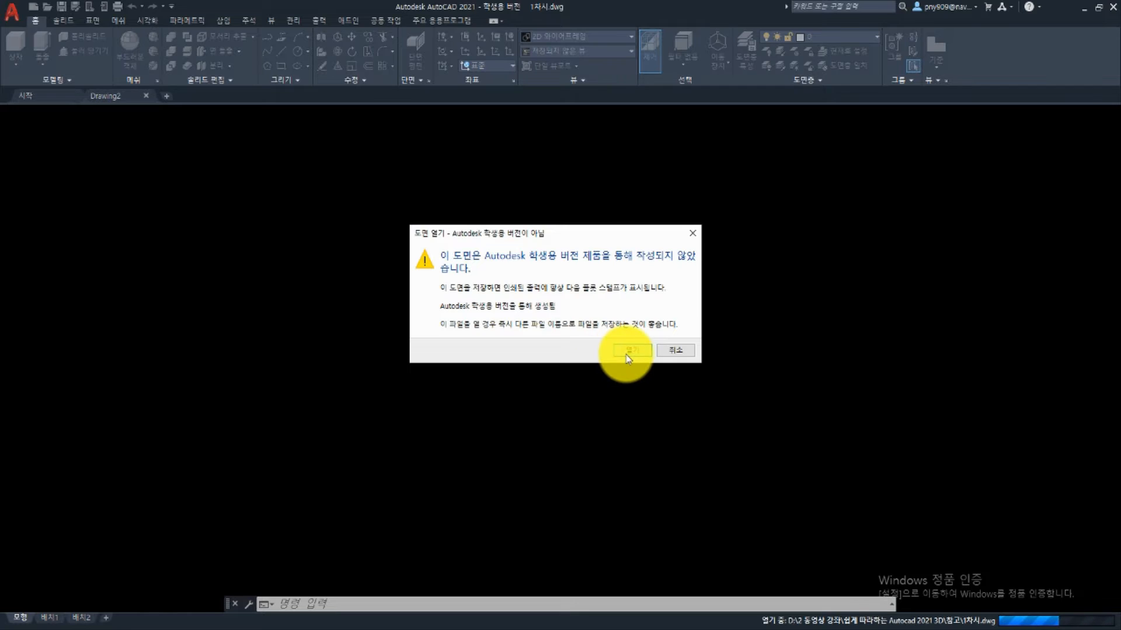
{"action": "left_click", "coordinate": [628, 352]}
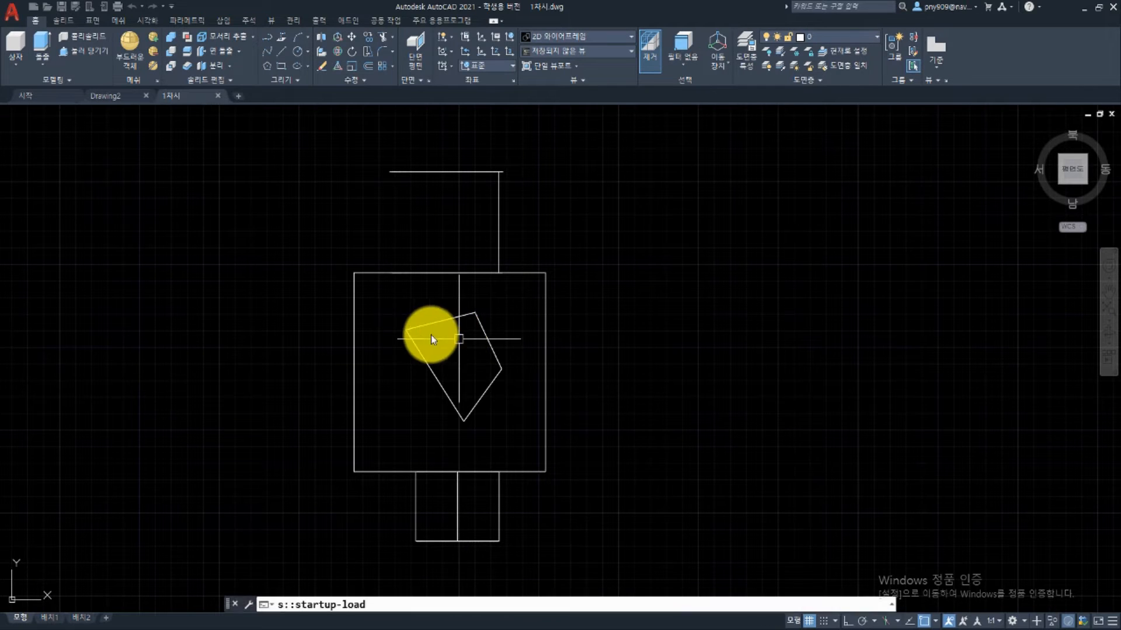
Turn off the grid display in the 1차시 drawing.
{"action": "middle_click_drag", "start_coordinate": [349, 363], "coordinate": [445, 357]}
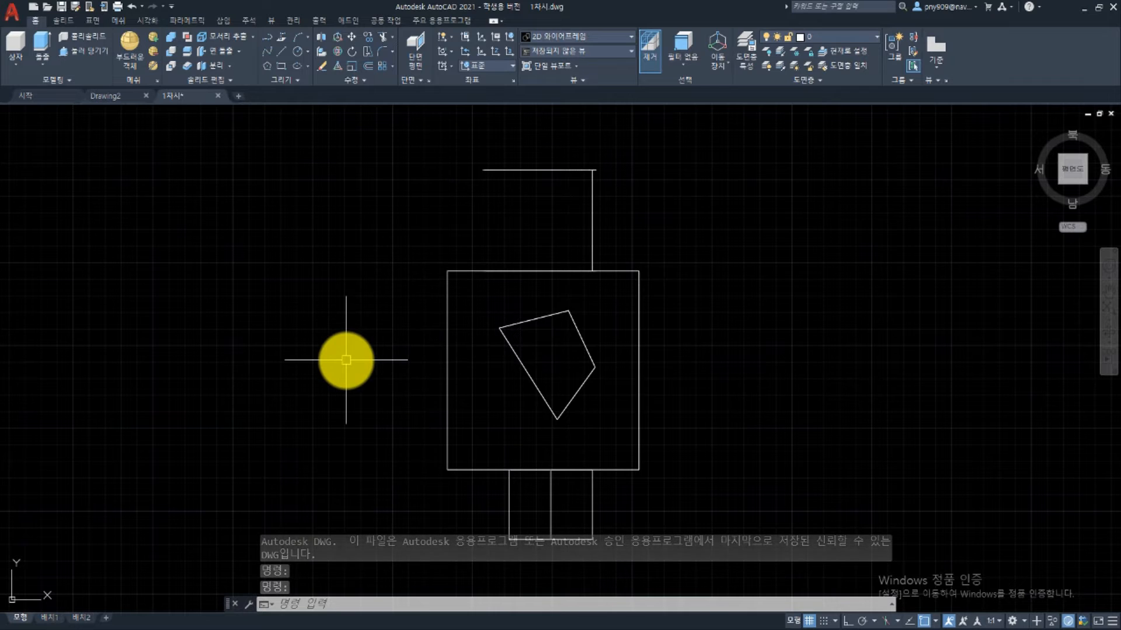
{"action": "key", "text": "F7"}
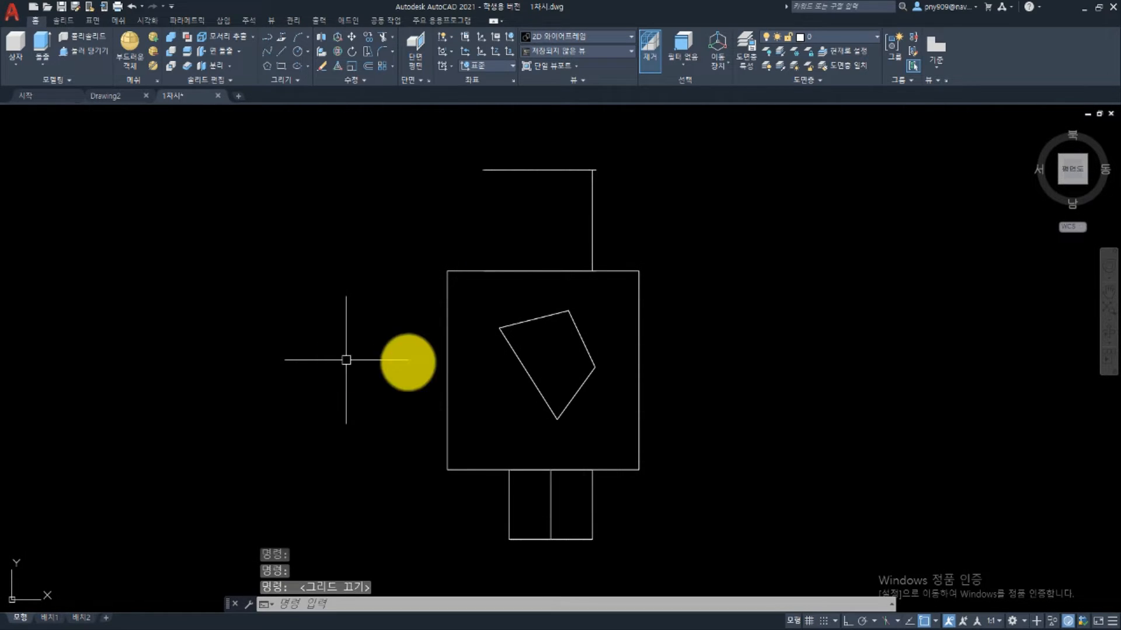
{"action": "mouse_move", "coordinate": [455, 356]}
{"action": "middle_mouse_down"}
{"action": "mouse_move", "coordinate": [413, 350]}
{"action": "mouse_move", "coordinate": [432, 364]}
{"action": "middle_mouse_up"}
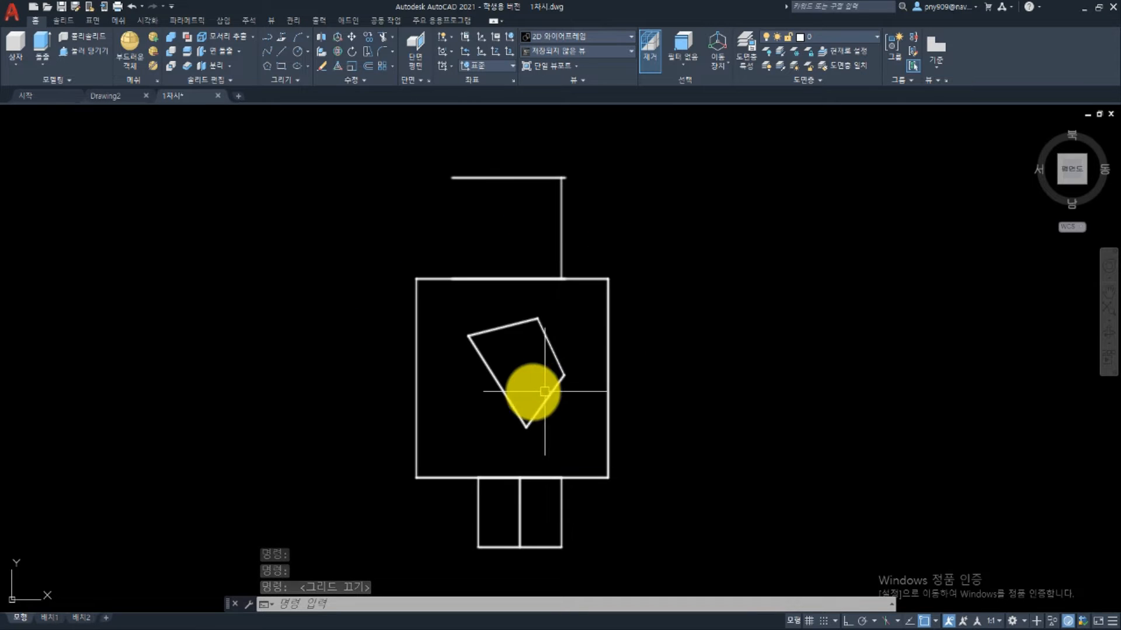
{"action": "middle_click_drag", "start_coordinate": [462, 327], "coordinate": [482, 326]}
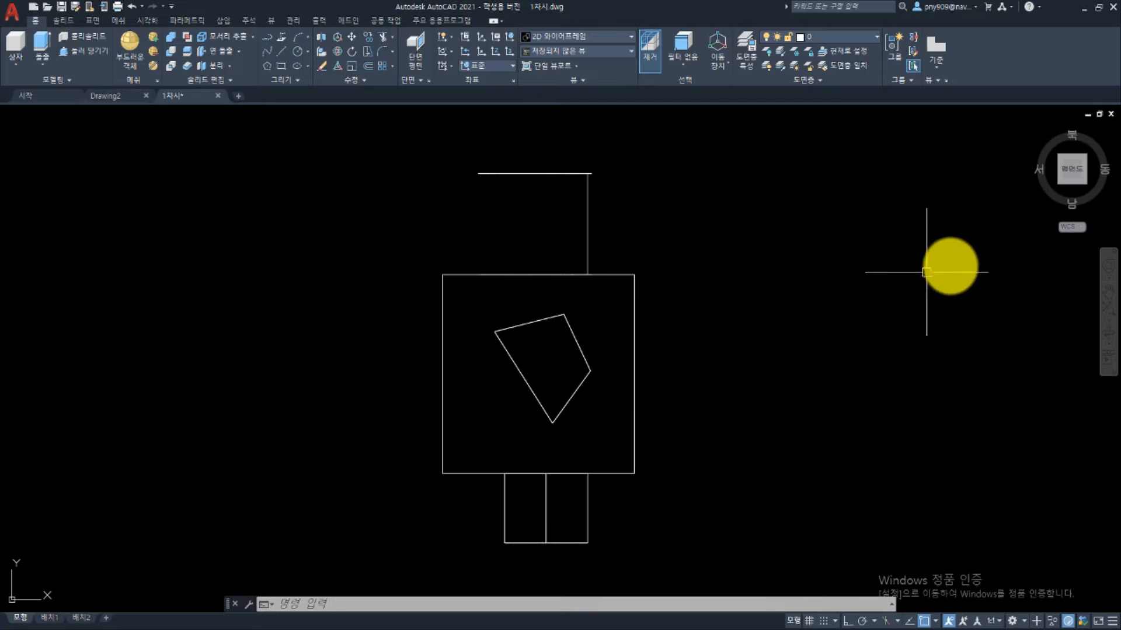
Examine the model in the isometric home, top, front, right and left views with the ViewCube, and return to the home view.
{"action": "left_click", "coordinate": [1032, 129]}
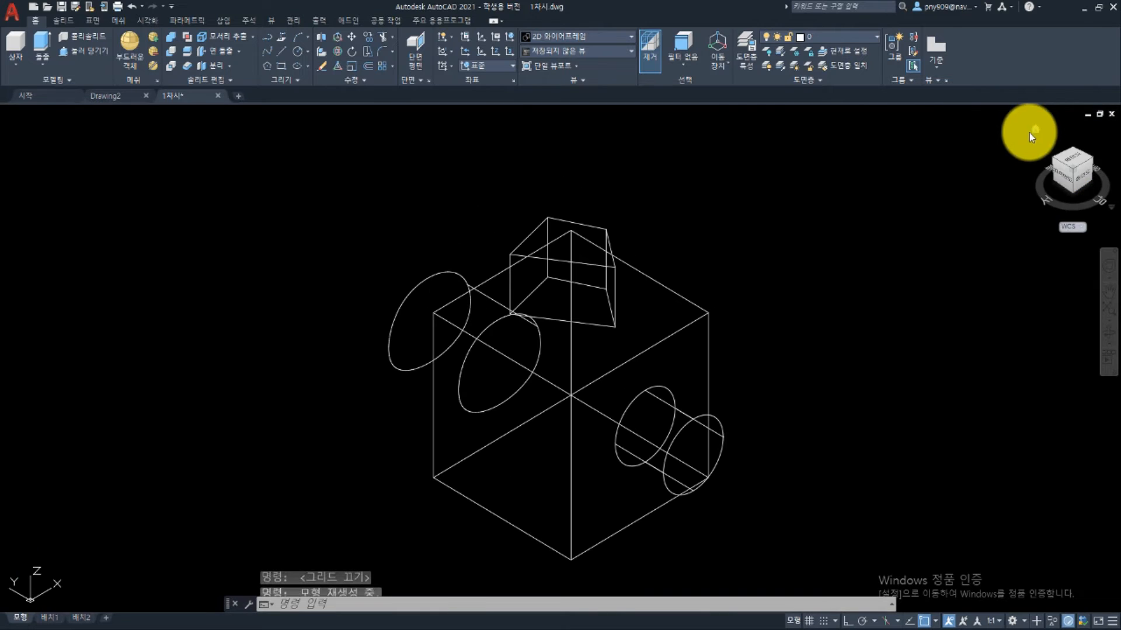
{"action": "middle_click_drag", "start_coordinate": [804, 332], "coordinate": [716, 324]}
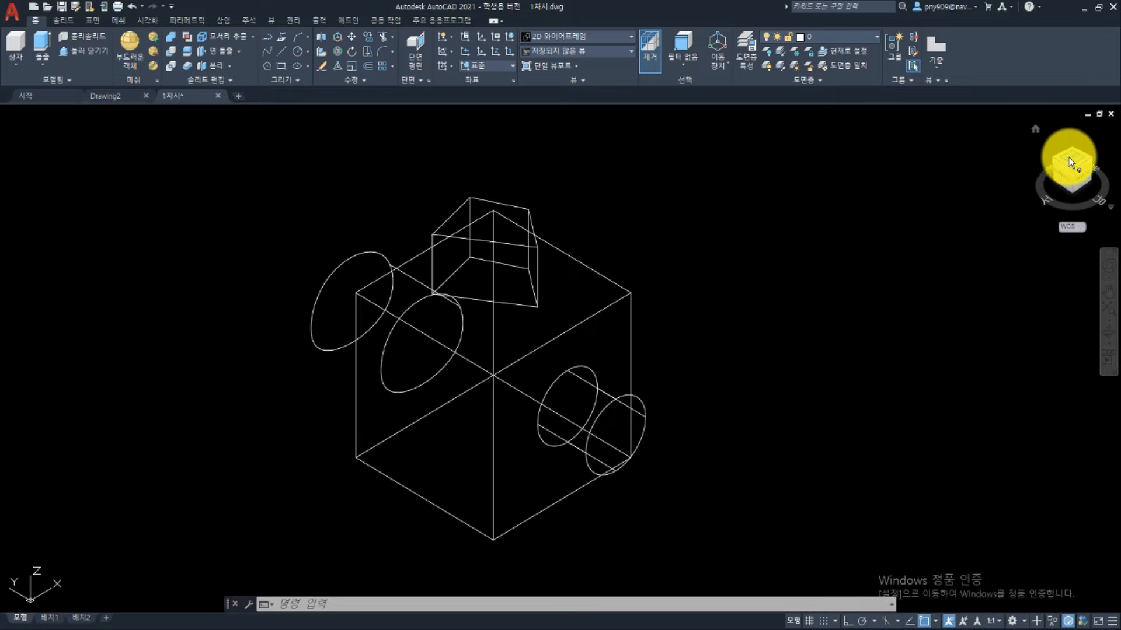
{"action": "left_click", "coordinate": [1071, 164]}
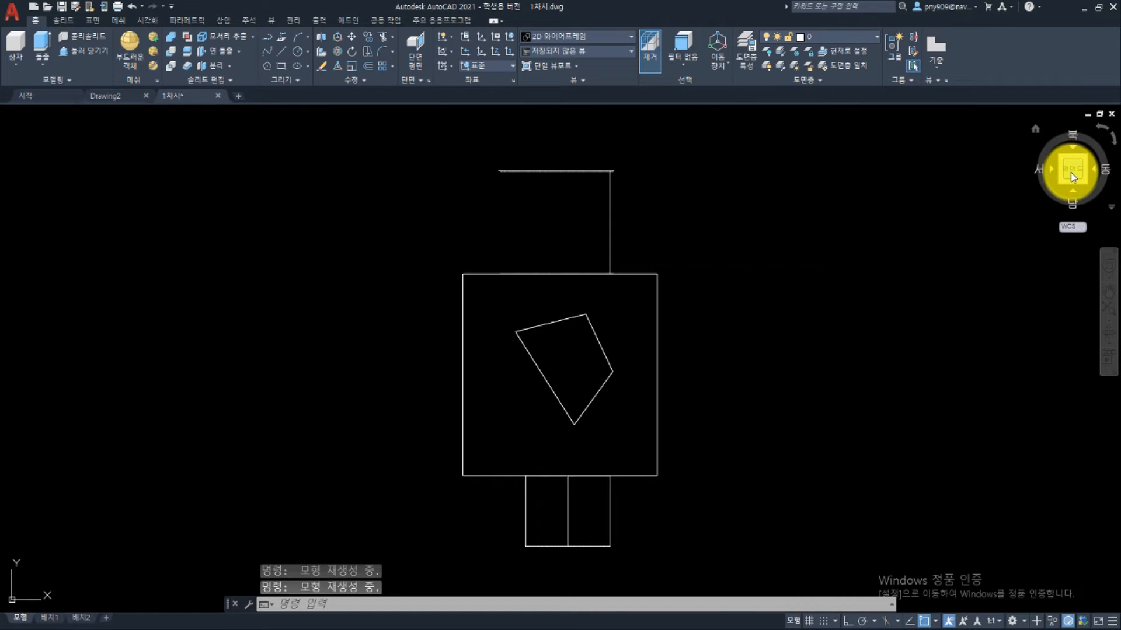
{"action": "left_click", "coordinate": [1073, 205]}
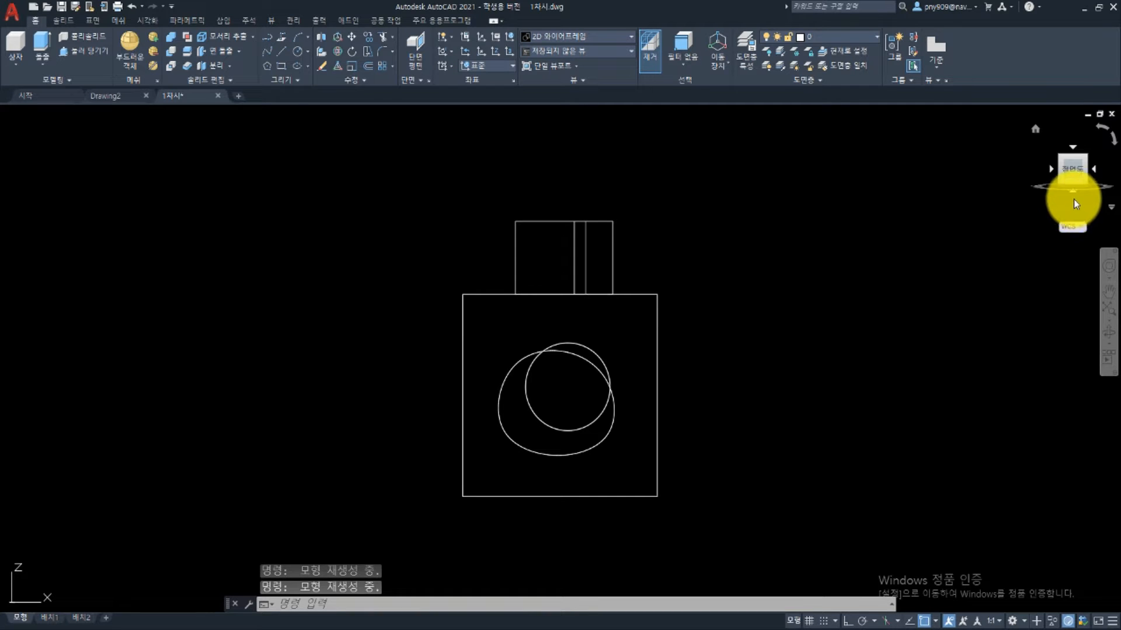
{"action": "left_click", "coordinate": [1095, 175]}
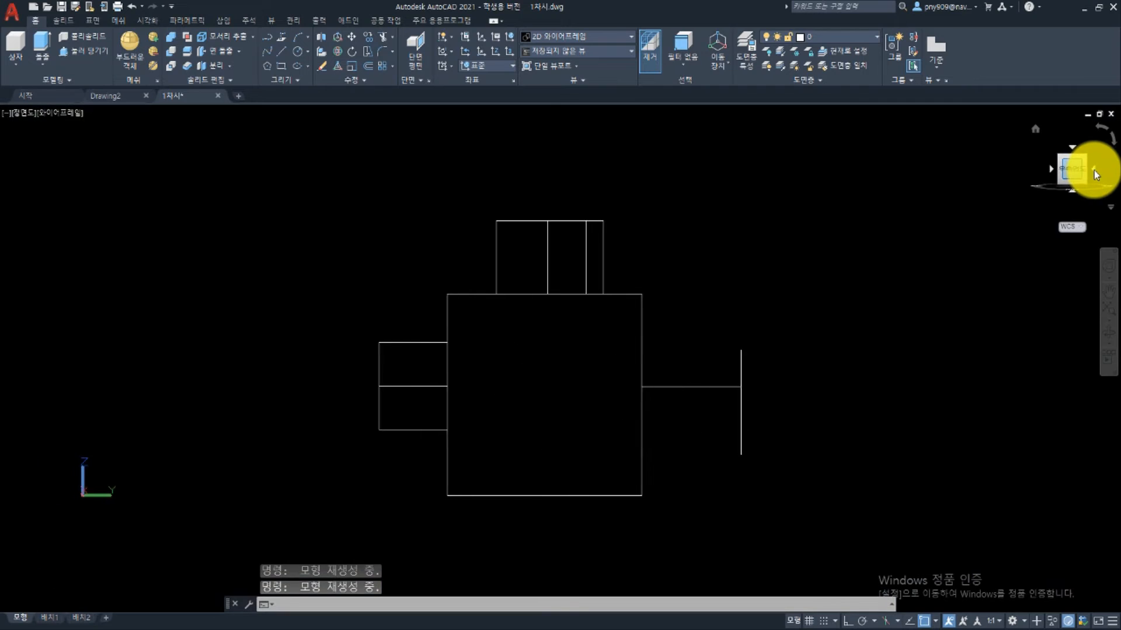
{"action": "left_click", "coordinate": [1049, 168]}
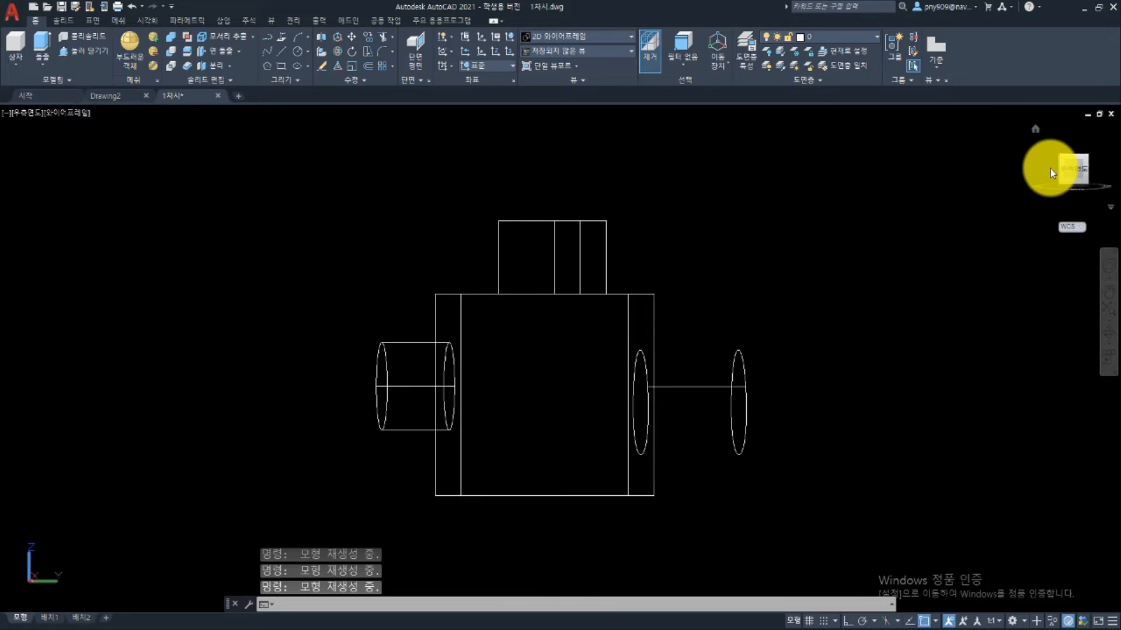
{"action": "left_click", "coordinate": [1051, 169]}
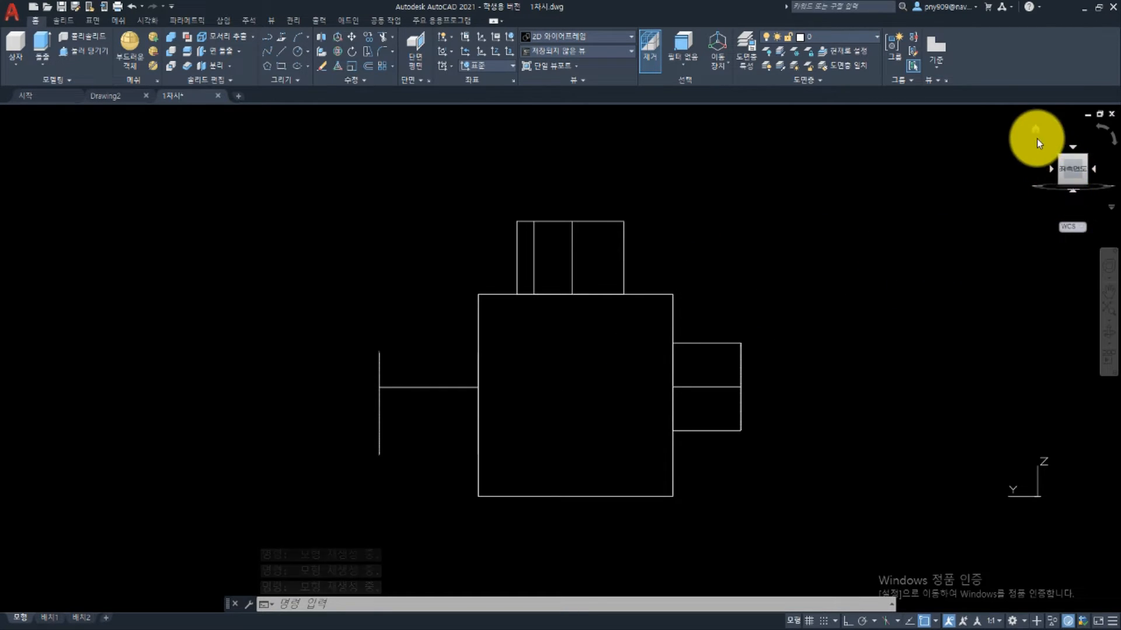
{"action": "left_click", "coordinate": [1035, 129]}
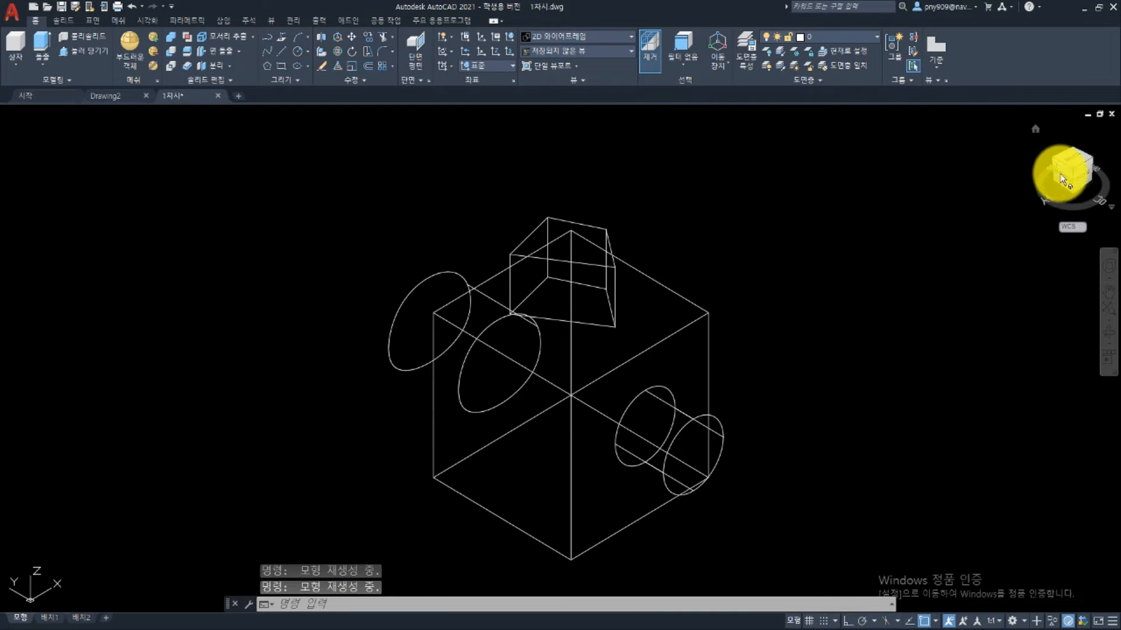
Examine the model from the cube's top-left and top-front edges, and restore the isometric home view.
{"action": "left_click", "coordinate": [1067, 170]}
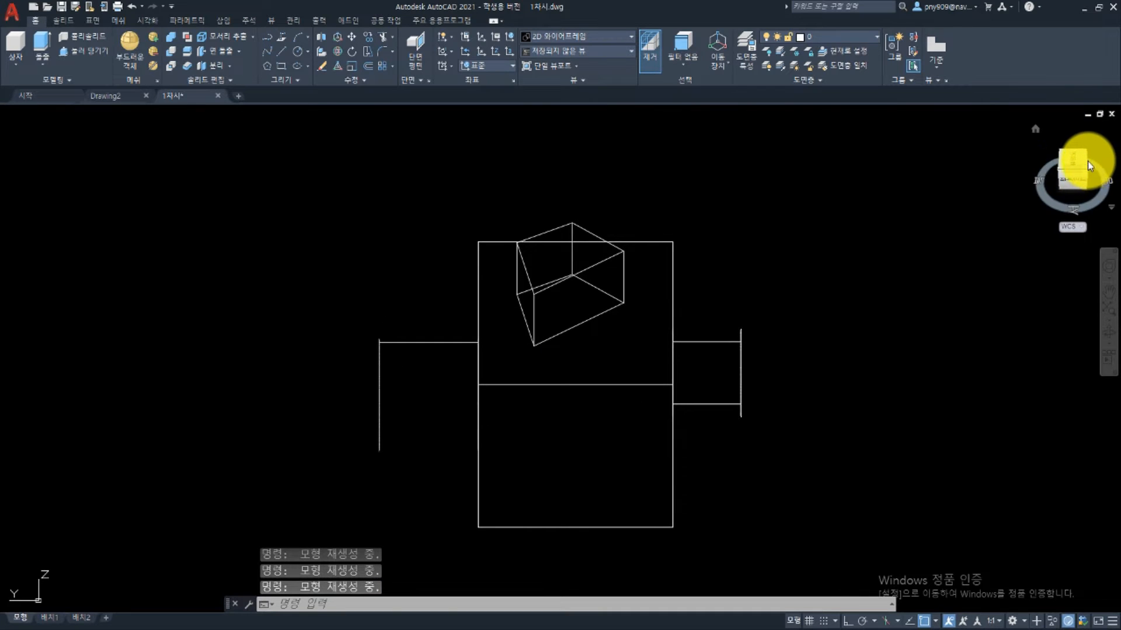
{"action": "left_click_drag", "start_coordinate": [1087, 161], "coordinate": [1089, 166]}
{"action": "left_click", "coordinate": [1088, 166]}
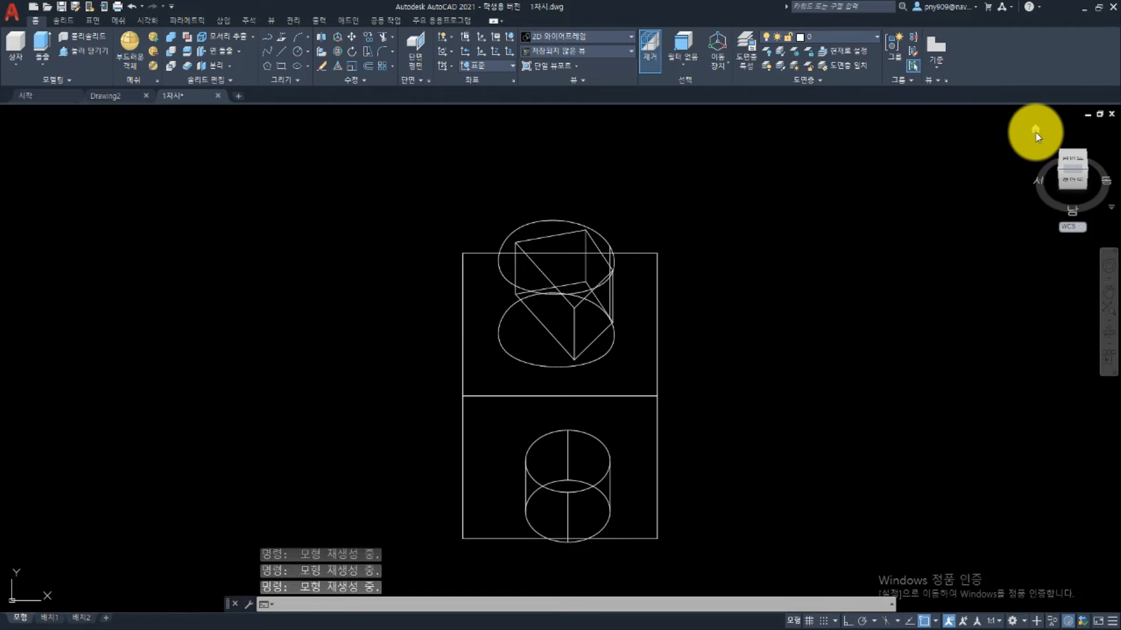
{"action": "left_click", "coordinate": [1035, 134]}
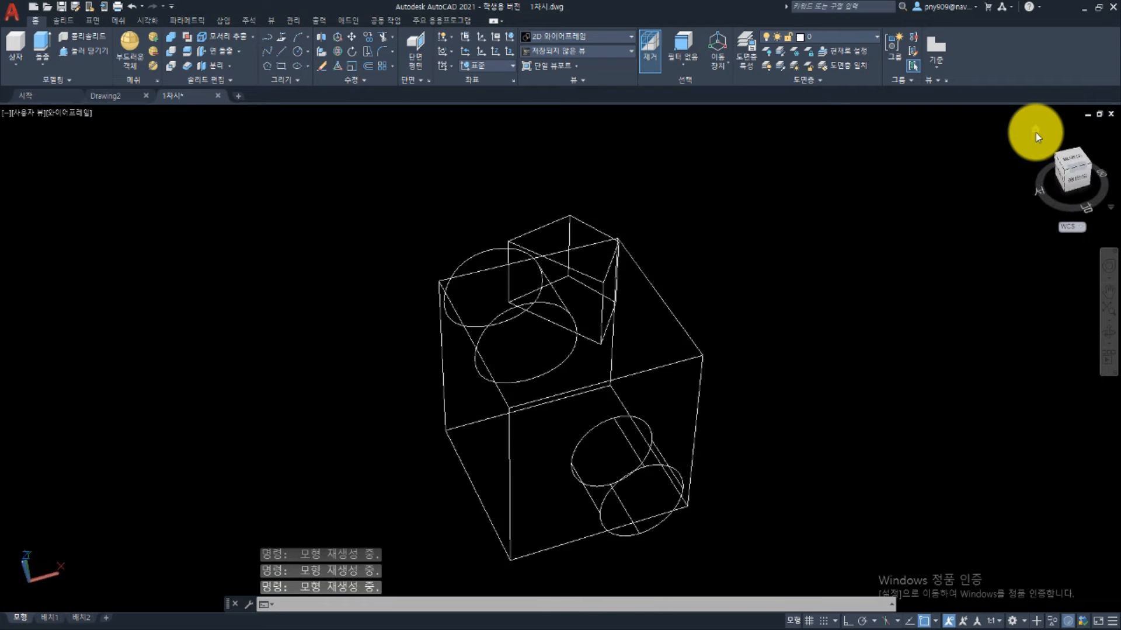
{"action": "left_click", "coordinate": [1073, 170]}
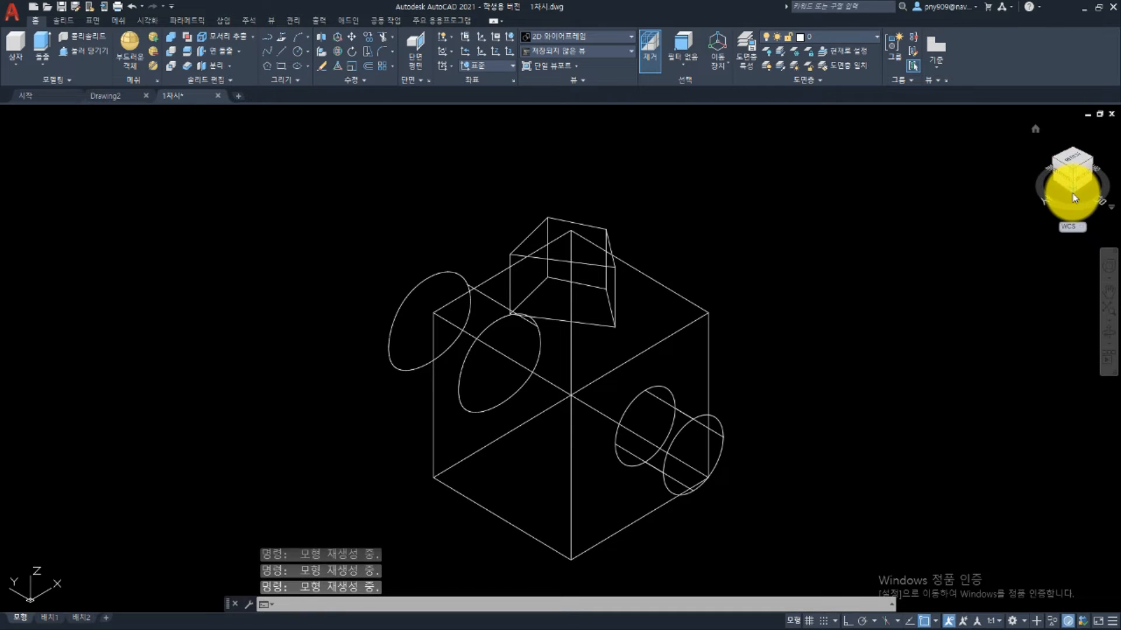
Examine the model from different ViewCube corners and by orbiting it freely, and go back to the home view.
{"action": "left_click", "coordinate": [1073, 198]}
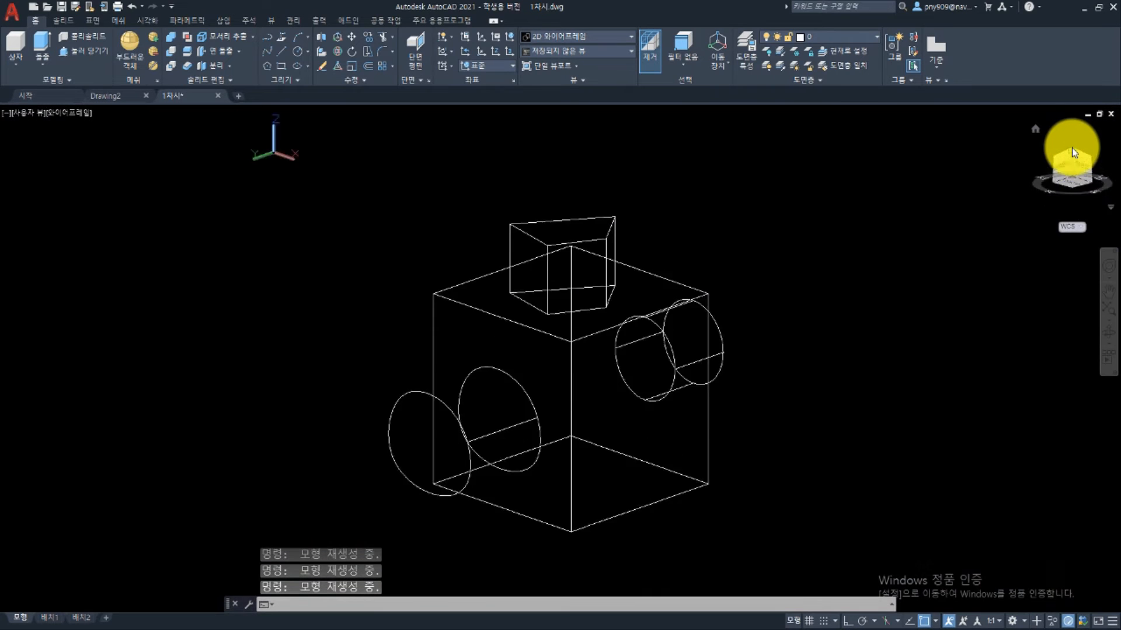
{"action": "mouse_move", "coordinate": [1074, 152]}
{"action": "left_mouse_down"}
{"action": "mouse_move", "coordinate": [1089, 165]}
{"action": "mouse_move", "coordinate": [1088, 155]}
{"action": "mouse_move", "coordinate": [1068, 171]}
{"action": "left_mouse_up"}
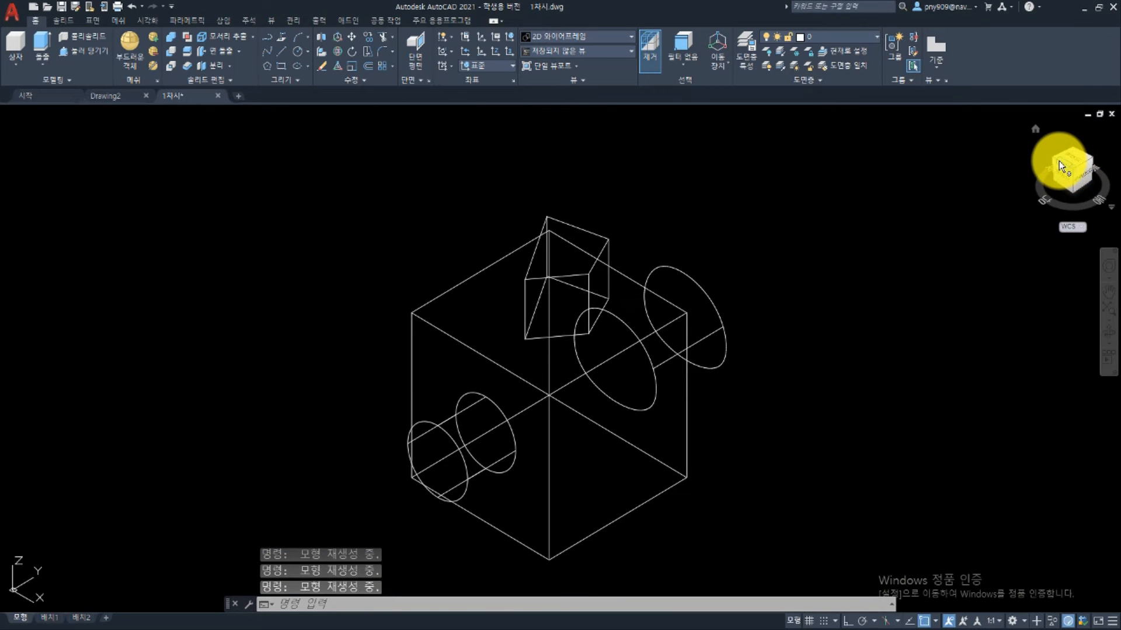
{"action": "left_click", "coordinate": [1059, 160]}
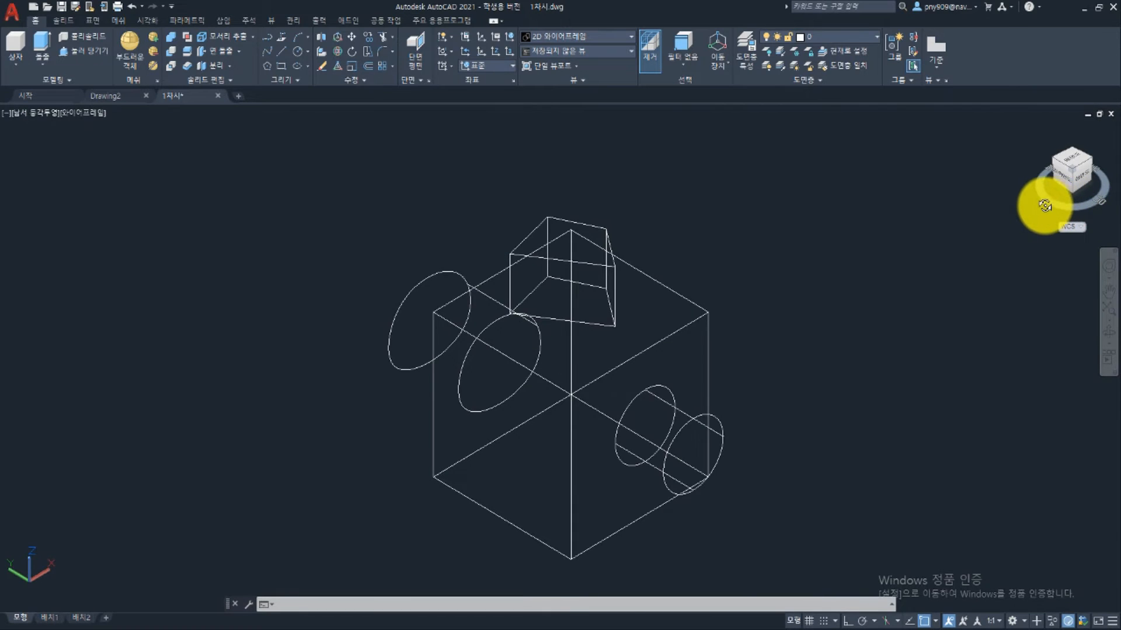
{"action": "mouse_move", "coordinate": [1045, 205]}
{"action": "left_mouse_down"}
{"action": "mouse_move", "coordinate": [1018, 192]}
{"action": "mouse_move", "coordinate": [1083, 188]}
{"action": "mouse_move", "coordinate": [1094, 175]}
{"action": "mouse_move", "coordinate": [1018, 205]}
{"action": "mouse_move", "coordinate": [1103, 201]}
{"action": "mouse_move", "coordinate": [998, 187]}
{"action": "mouse_move", "coordinate": [1081, 195]}
{"action": "mouse_move", "coordinate": [1072, 173]}
{"action": "left_mouse_up"}
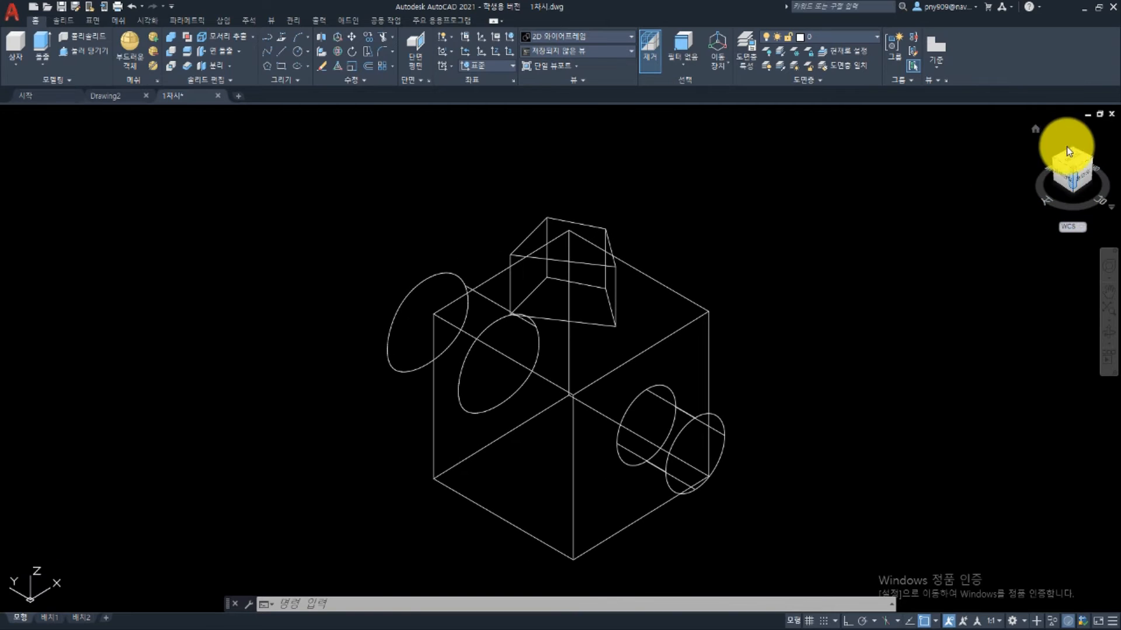
{"action": "left_click", "coordinate": [1036, 133]}
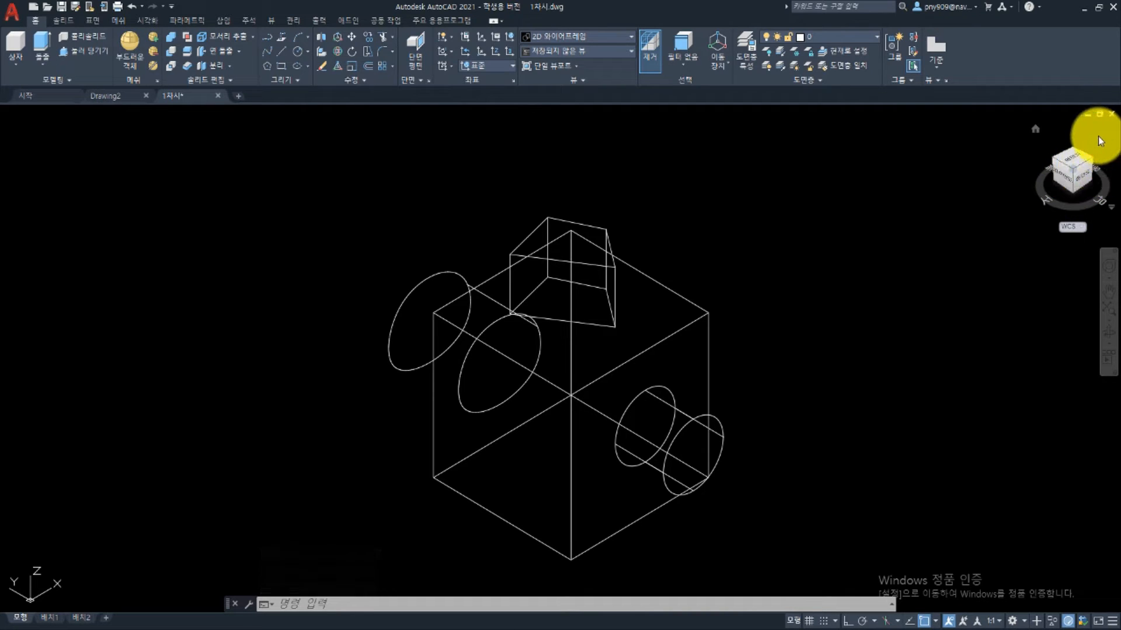
Examine the top view rotated 90 degrees and back and twisted slightly with the compass, resetting to home before repeating the 90-degree rotation.
{"action": "left_click", "coordinate": [1071, 164]}
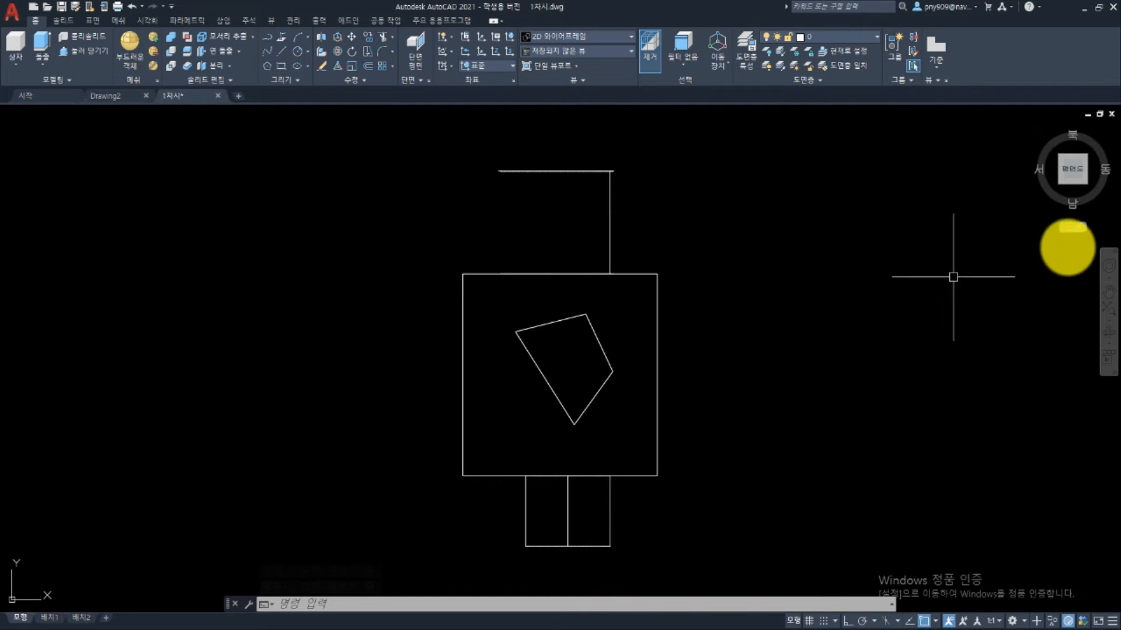
{"action": "left_click", "coordinate": [1105, 136]}
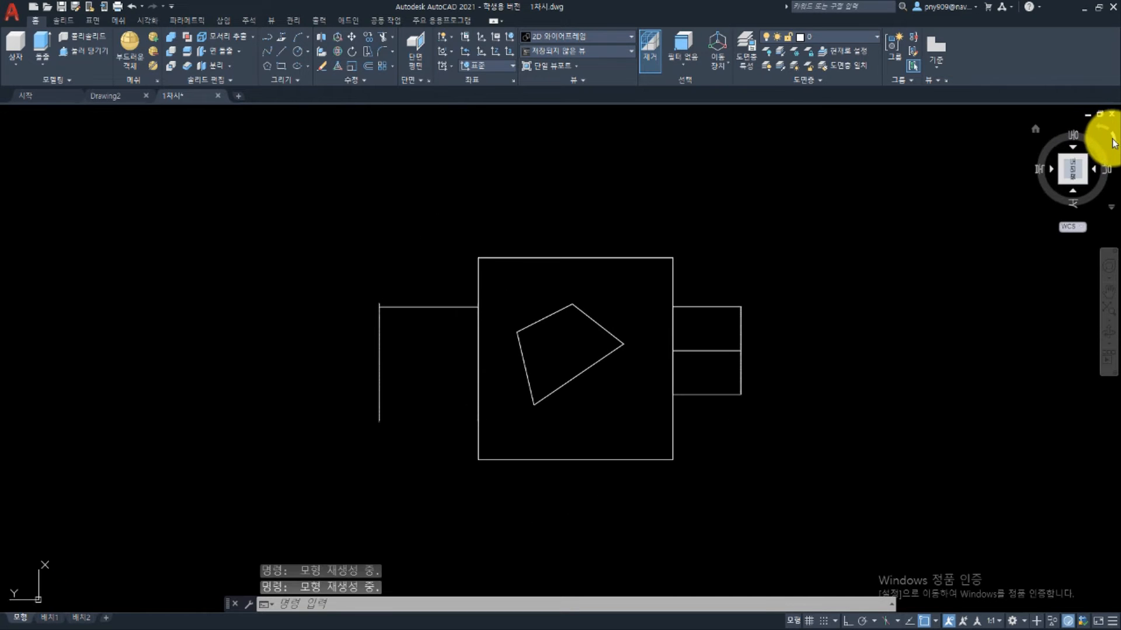
{"action": "left_click", "coordinate": [1114, 143]}
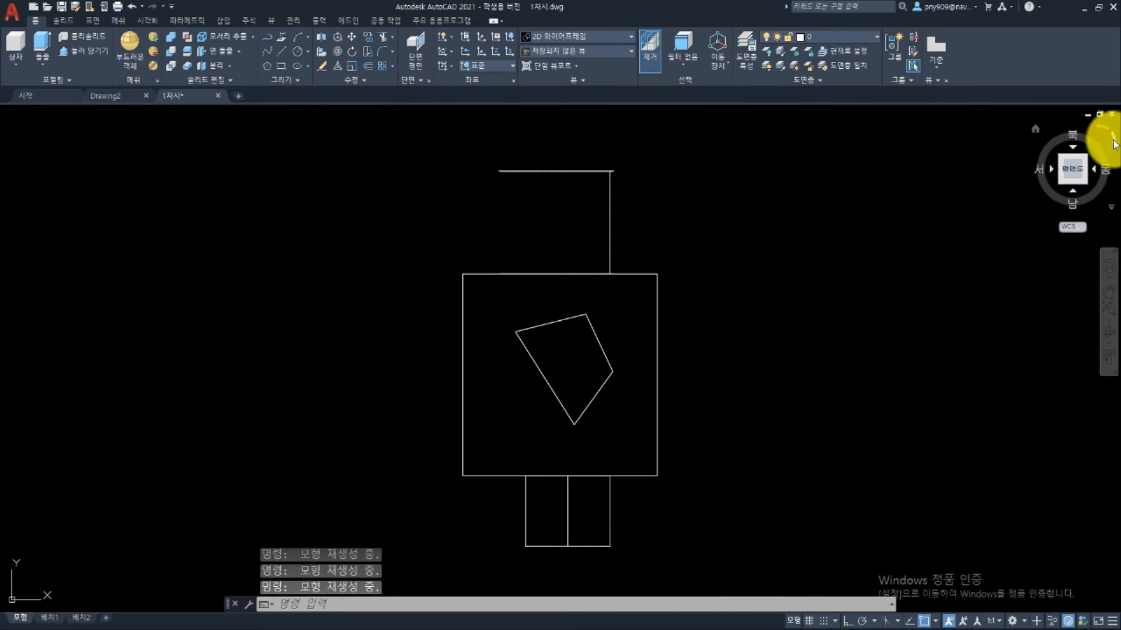
{"action": "mouse_move", "coordinate": [1098, 199]}
{"action": "left_mouse_down"}
{"action": "mouse_move", "coordinate": [1101, 175]}
{"action": "mouse_move", "coordinate": [1109, 180]}
{"action": "mouse_move", "coordinate": [1073, 209]}
{"action": "left_mouse_up"}
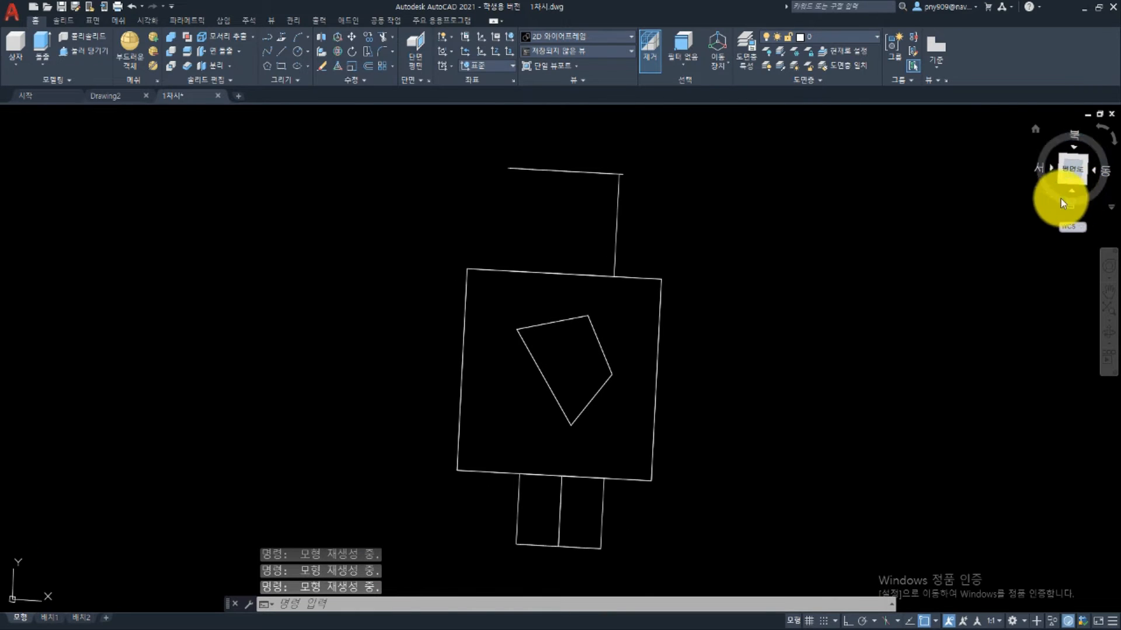
{"action": "left_click", "coordinate": [1035, 129]}
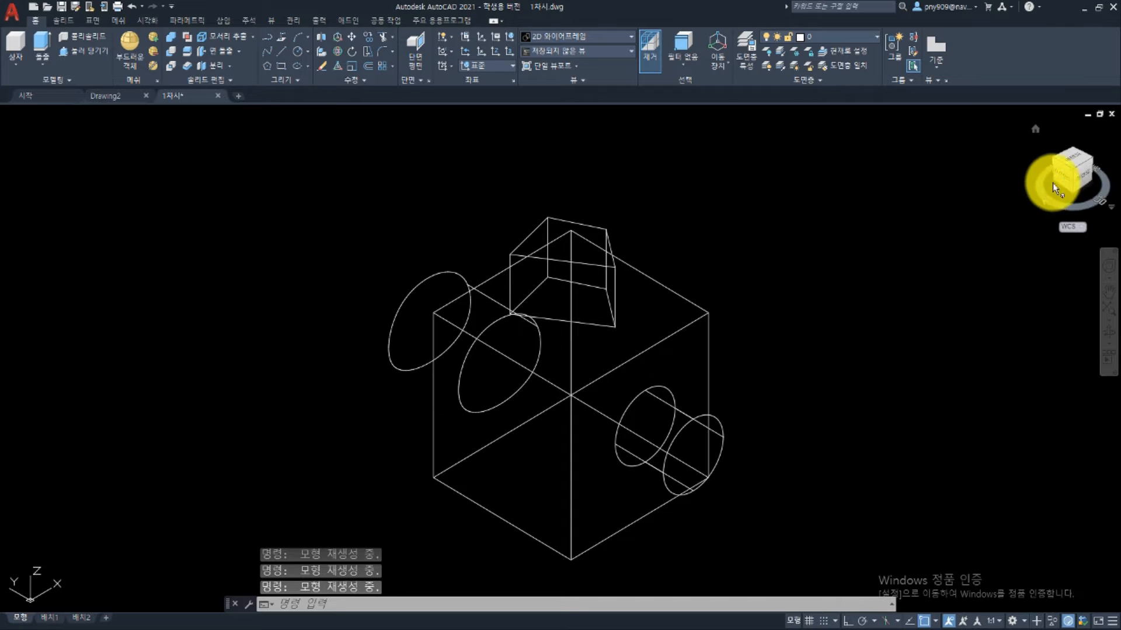
{"action": "left_click", "coordinate": [1071, 162]}
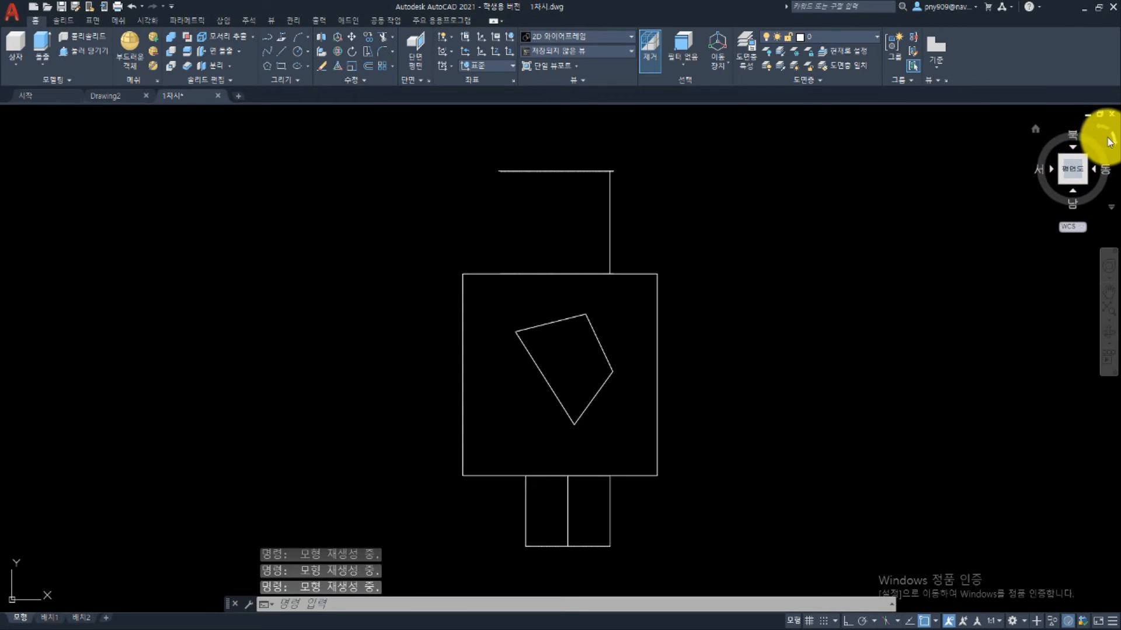
{"action": "left_click", "coordinate": [1104, 129]}
{"action": "left_click", "coordinate": [1113, 139]}
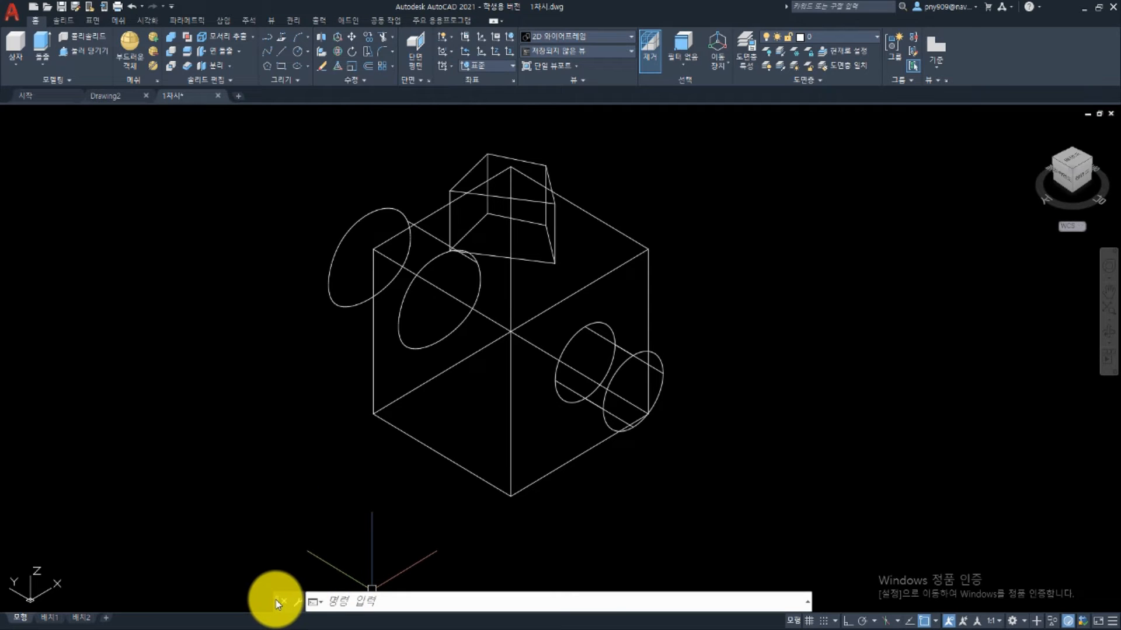
Dock the floating command line below the drawing area and enlarge it to show several lines of command history.
{"action": "left_click_drag", "start_coordinate": [277, 604], "coordinate": [276, 608]}
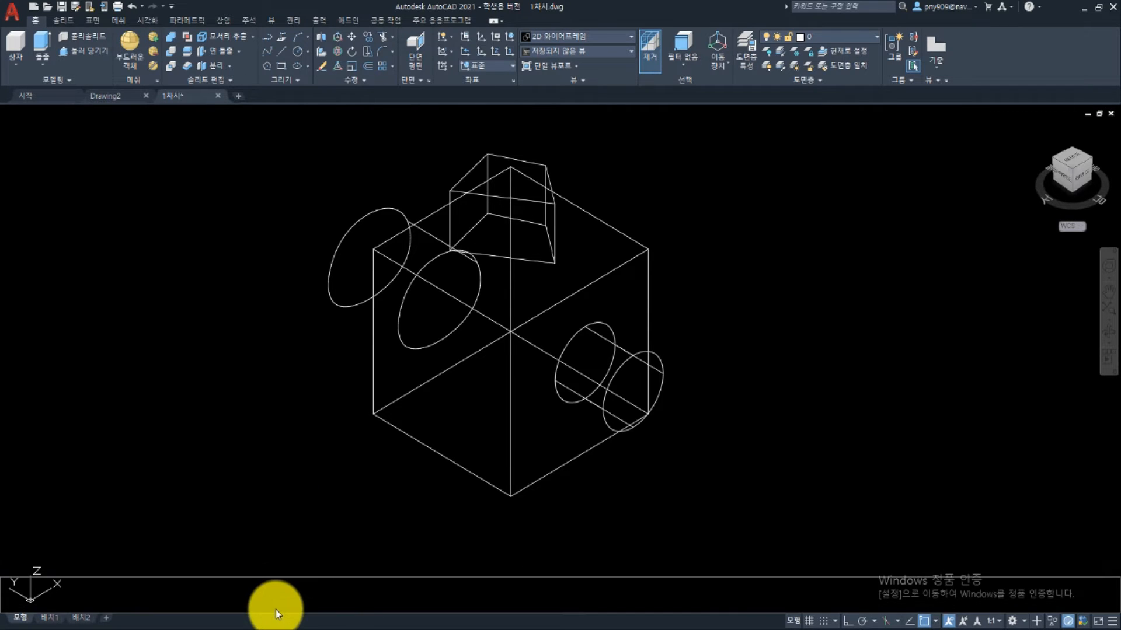
{"action": "left_click", "coordinate": [514, 567]}
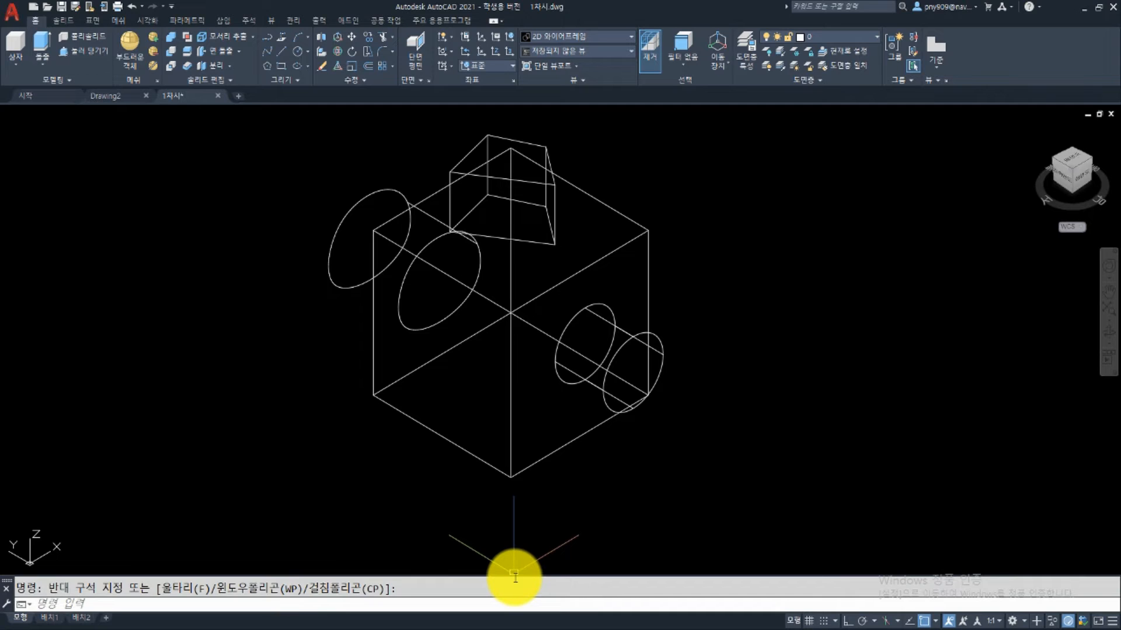
{"action": "left_click", "coordinate": [515, 578]}
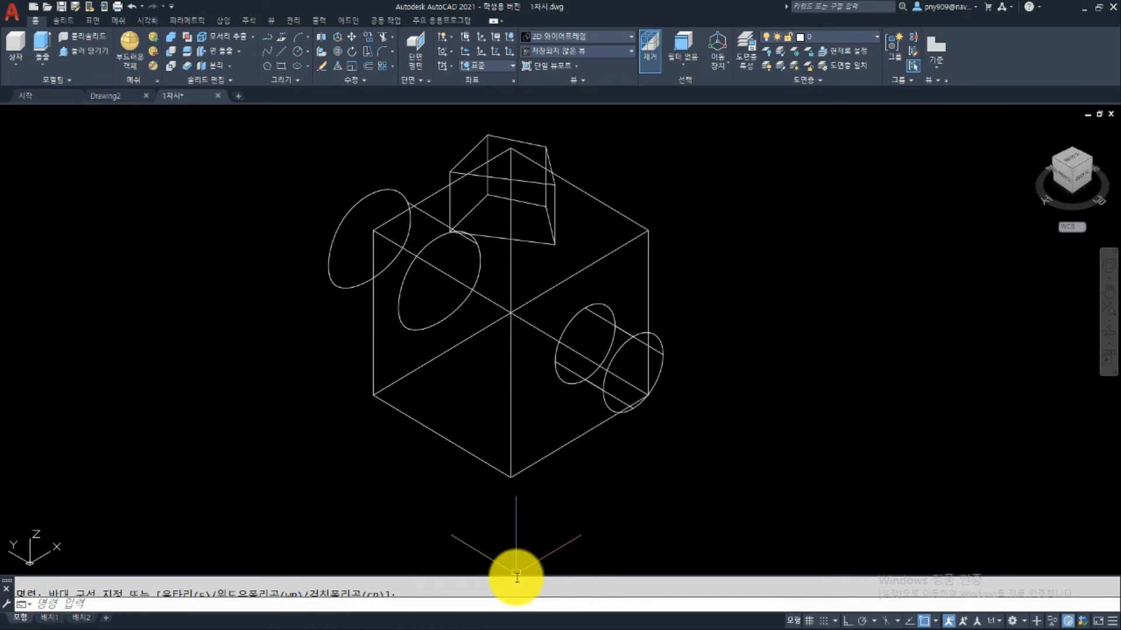
{"action": "left_click_drag", "start_coordinate": [518, 576], "coordinate": [514, 537]}
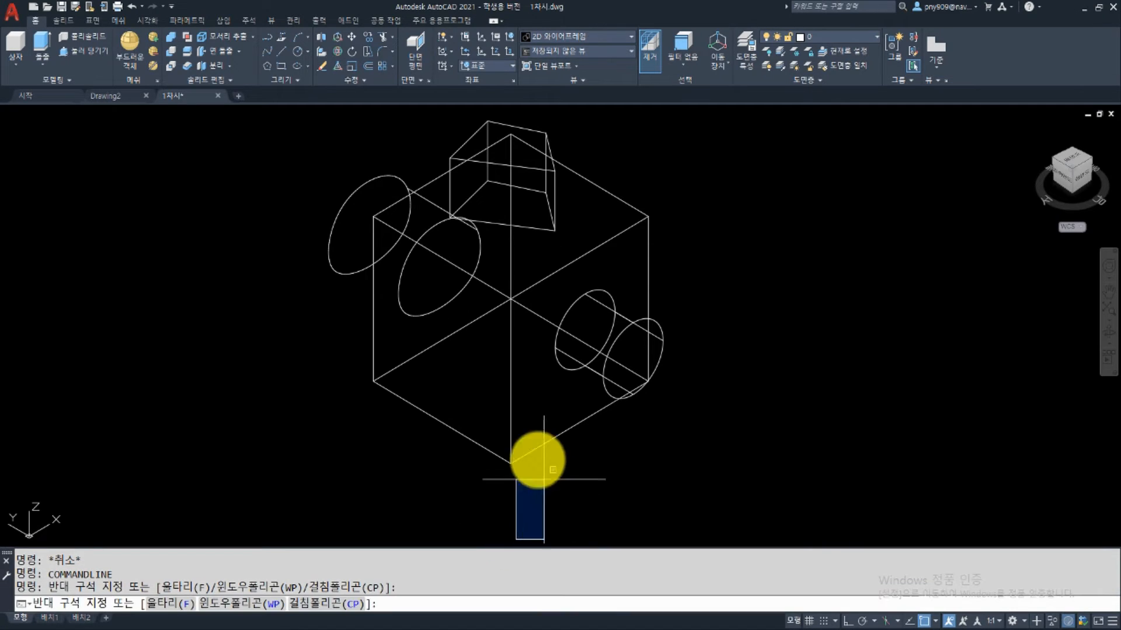
{"action": "key", "text": "Escape"}
{"action": "key", "text": "Escape"}
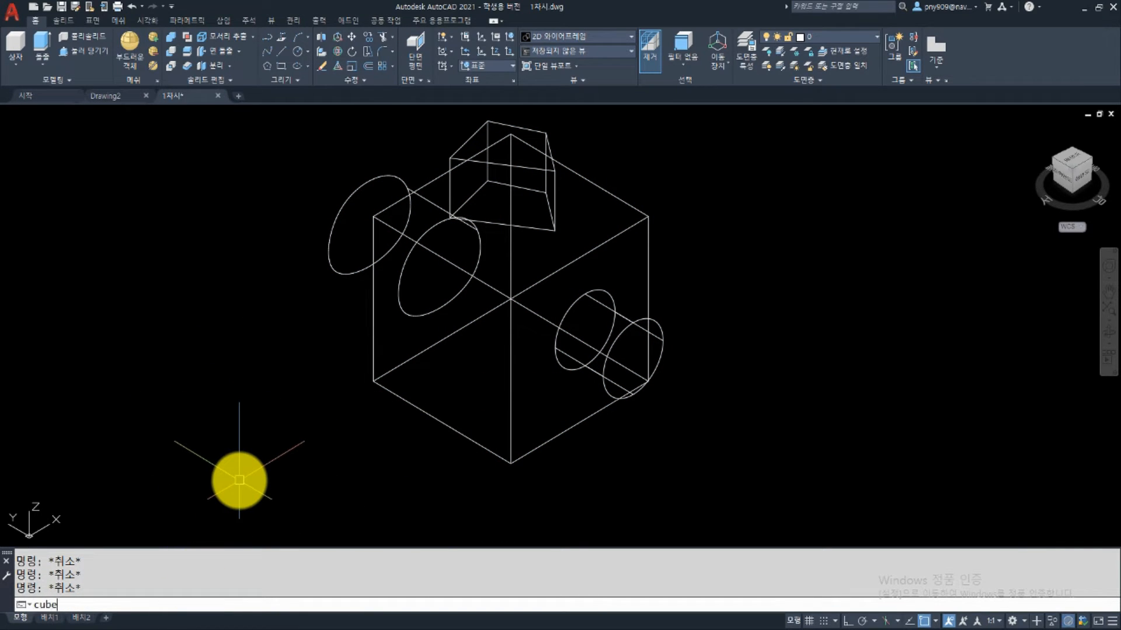
Run the CUBE command to turn the ViewCube off, and repeat it to turn the ViewCube on again.
{"action": "key", "text": "Return"}
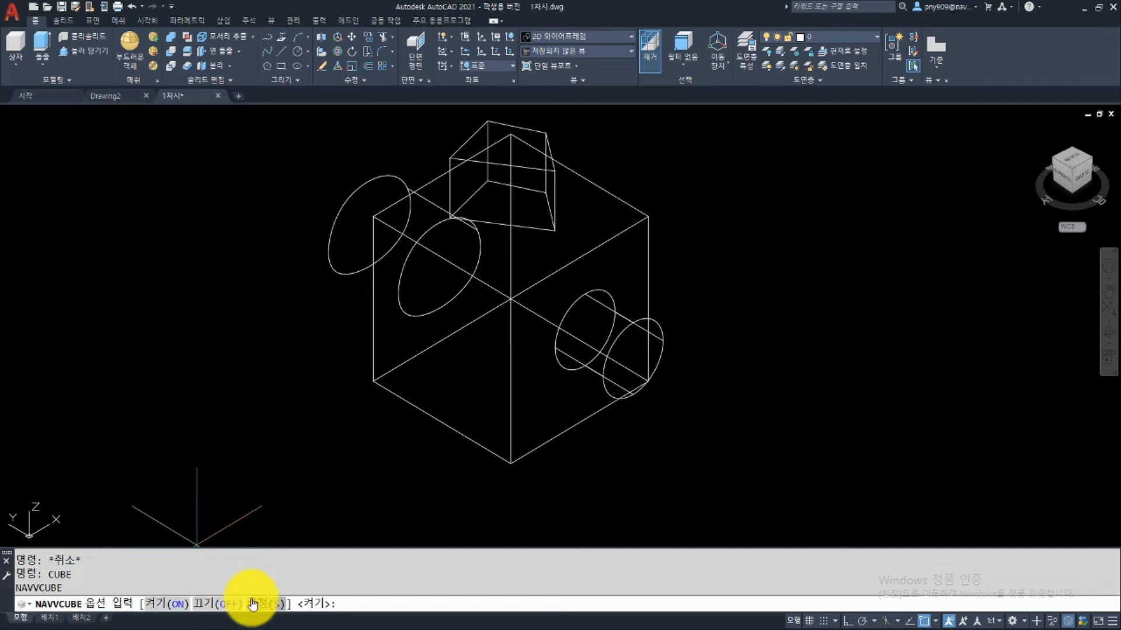
{"action": "left_click", "coordinate": [210, 610]}
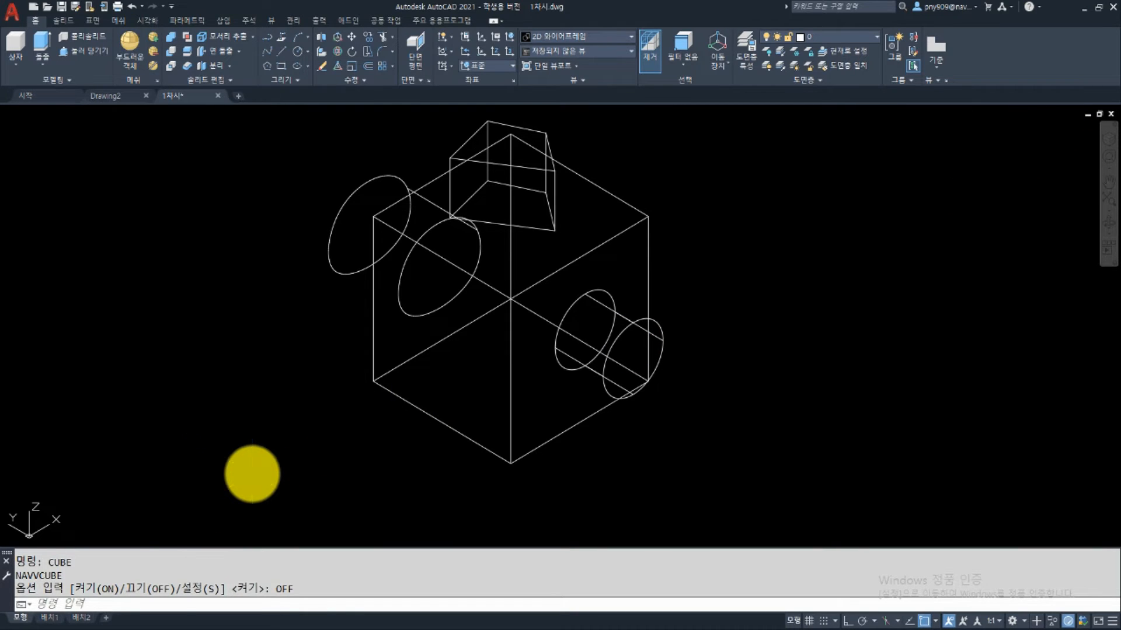
{"action": "key", "text": "Return"}
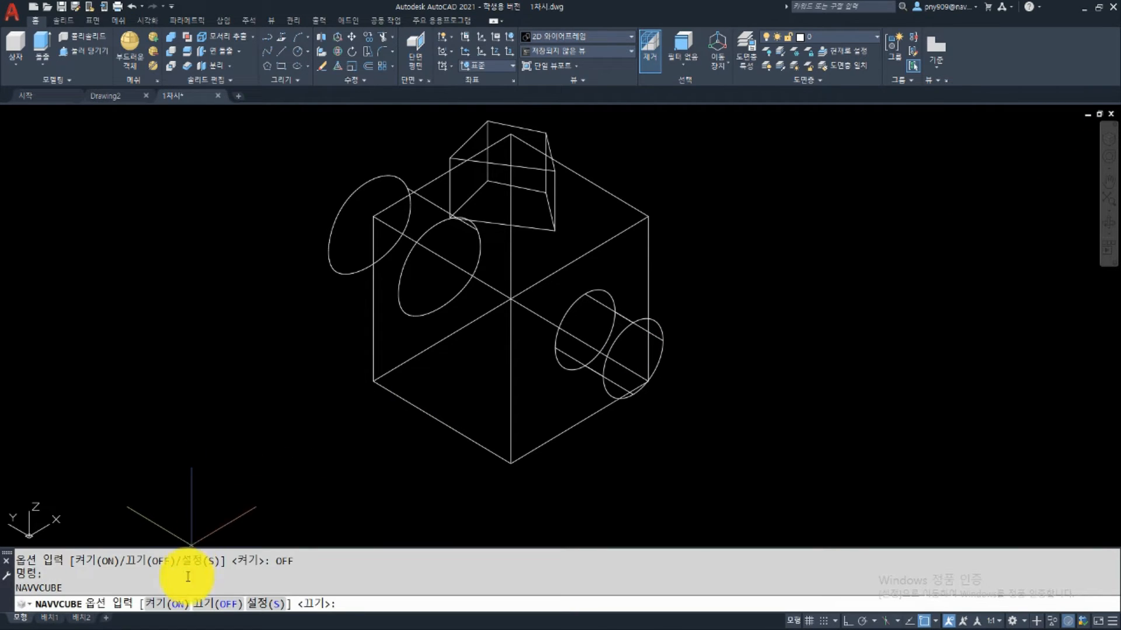
{"action": "left_click", "coordinate": [181, 608]}
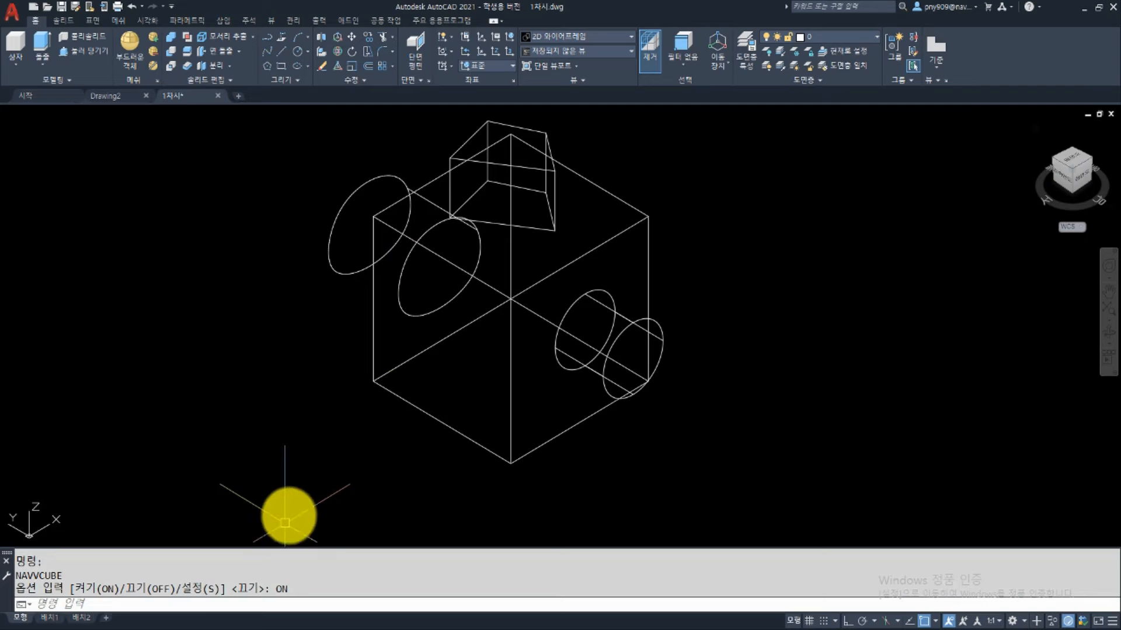
Disable automatic sizing in the ViewCube settings, set the cube to its largest size, and check the model against it.
{"action": "key", "text": "Return"}
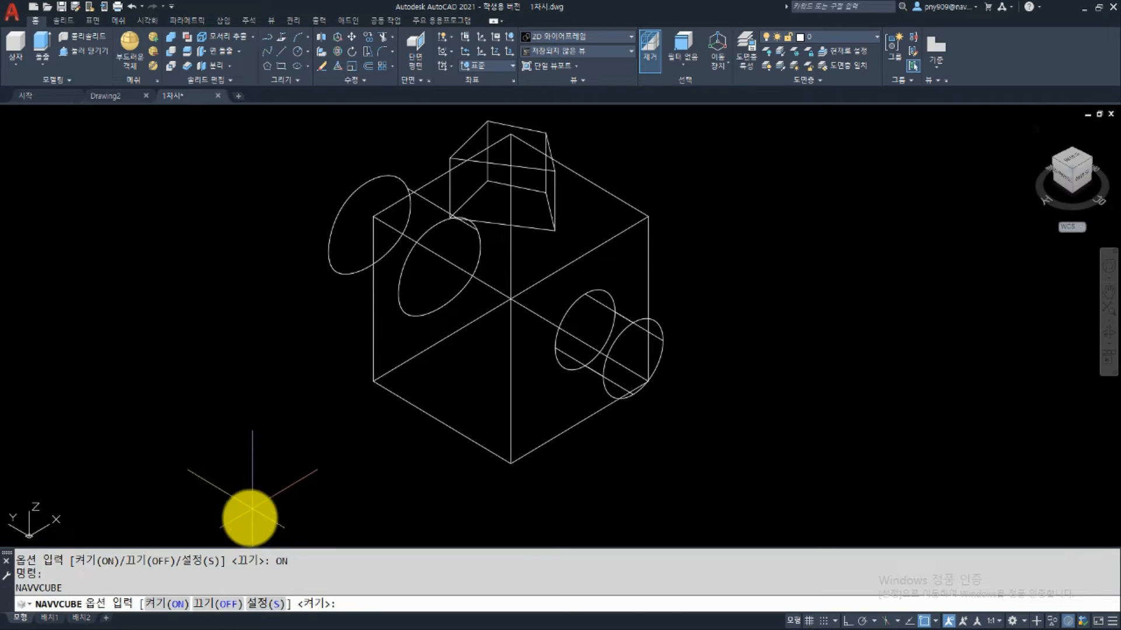
{"action": "left_click", "coordinate": [267, 605]}
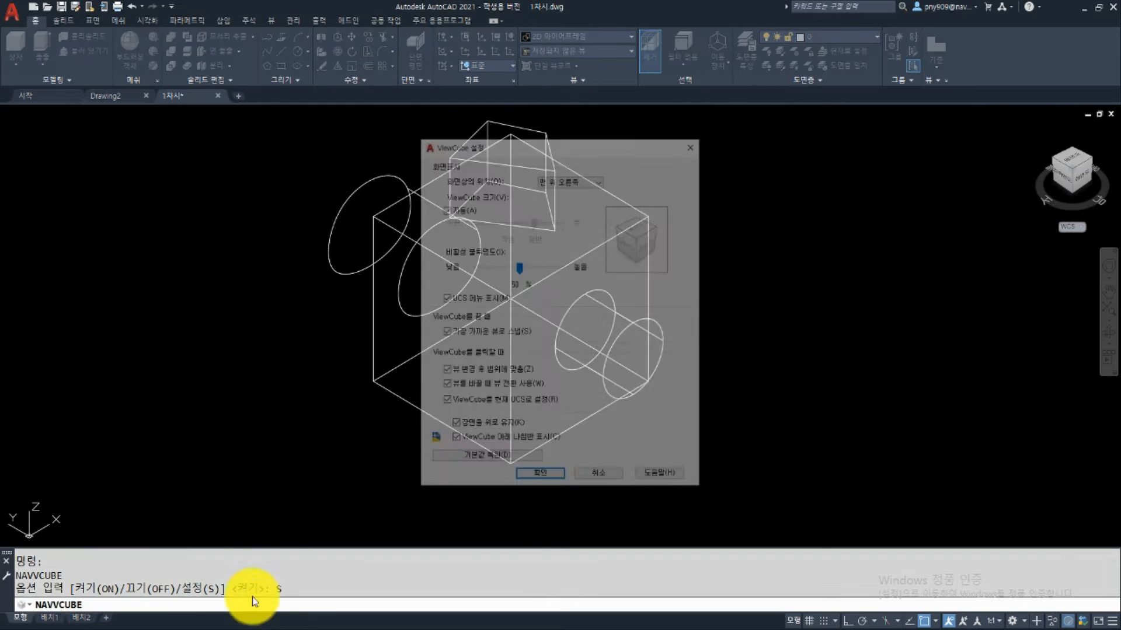
{"action": "left_click", "coordinate": [445, 209]}
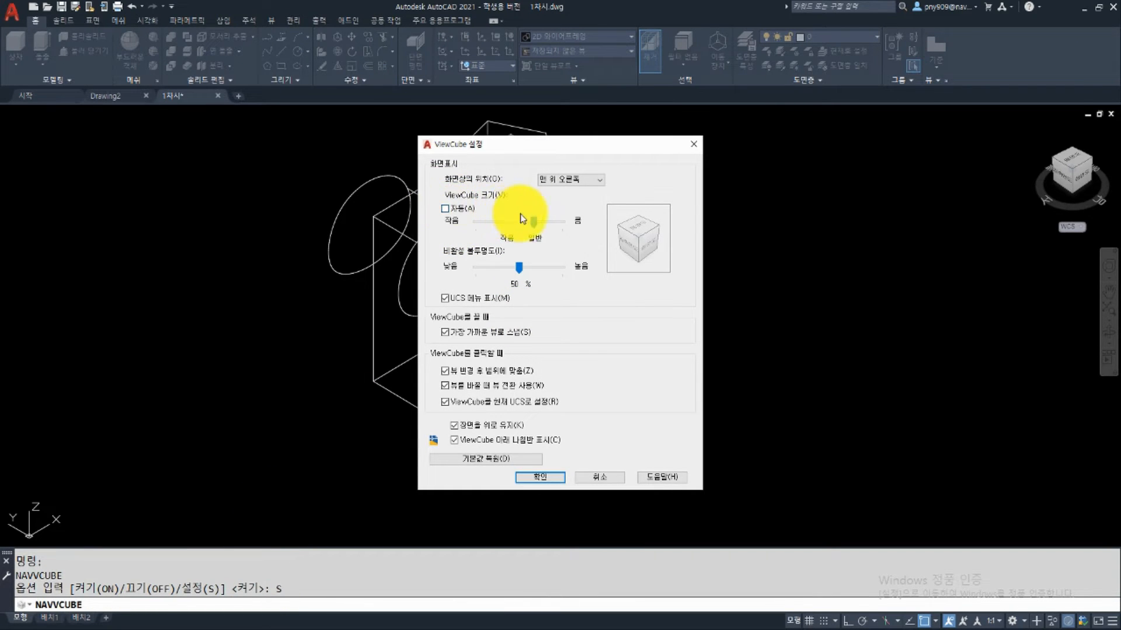
{"action": "left_click_drag", "start_coordinate": [533, 222], "coordinate": [565, 224]}
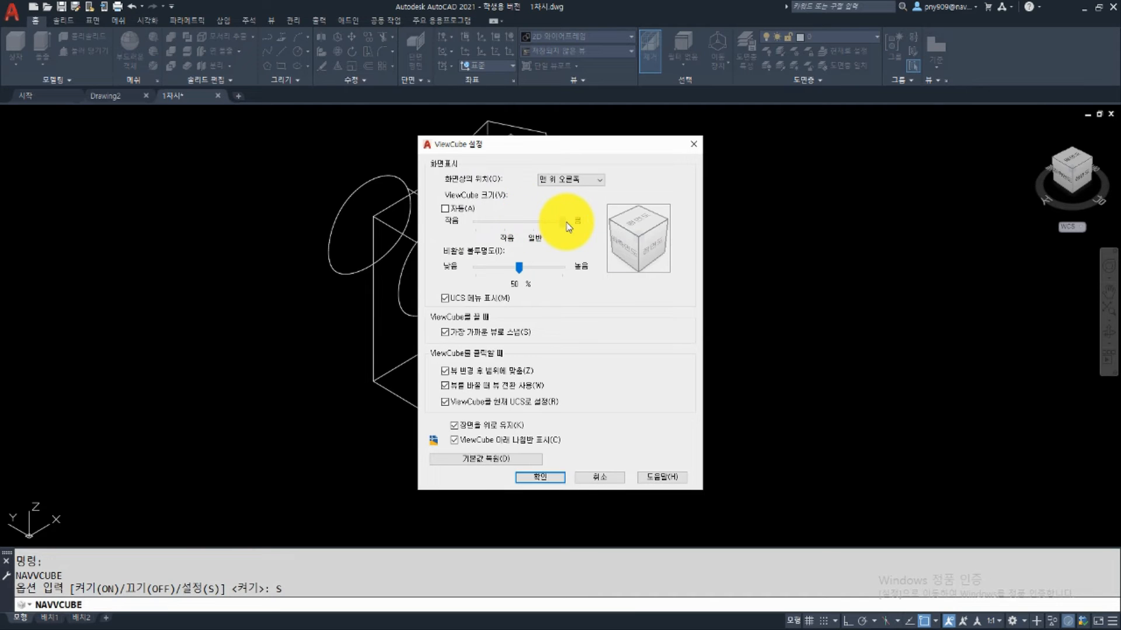
{"action": "left_click", "coordinate": [549, 479]}
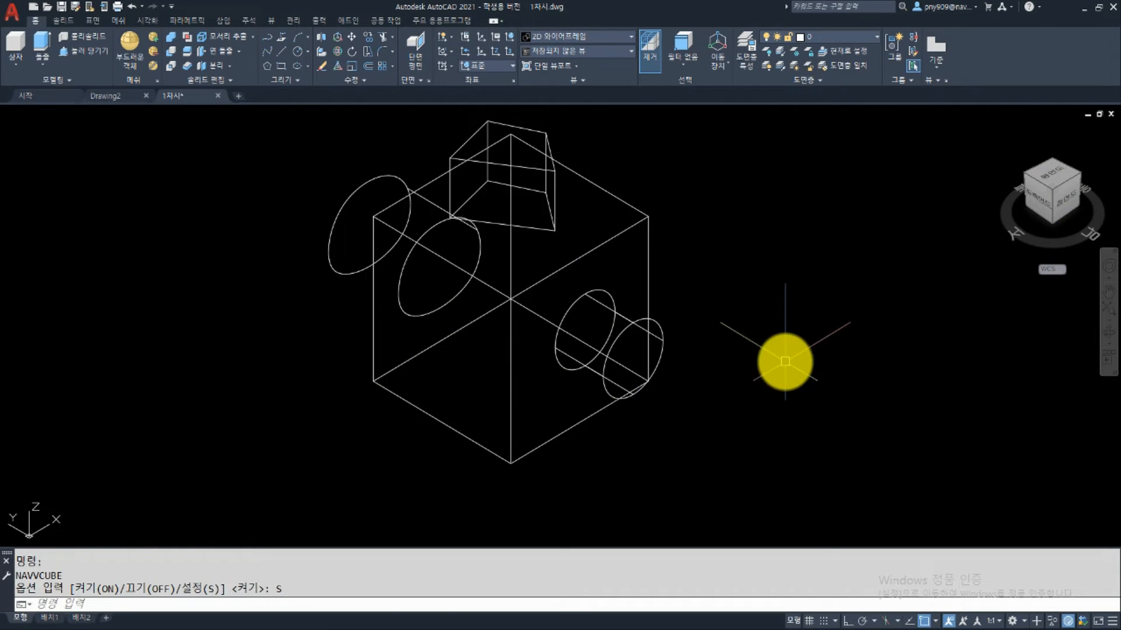
{"action": "middle_click_drag", "start_coordinate": [469, 325], "coordinate": [903, 306]}
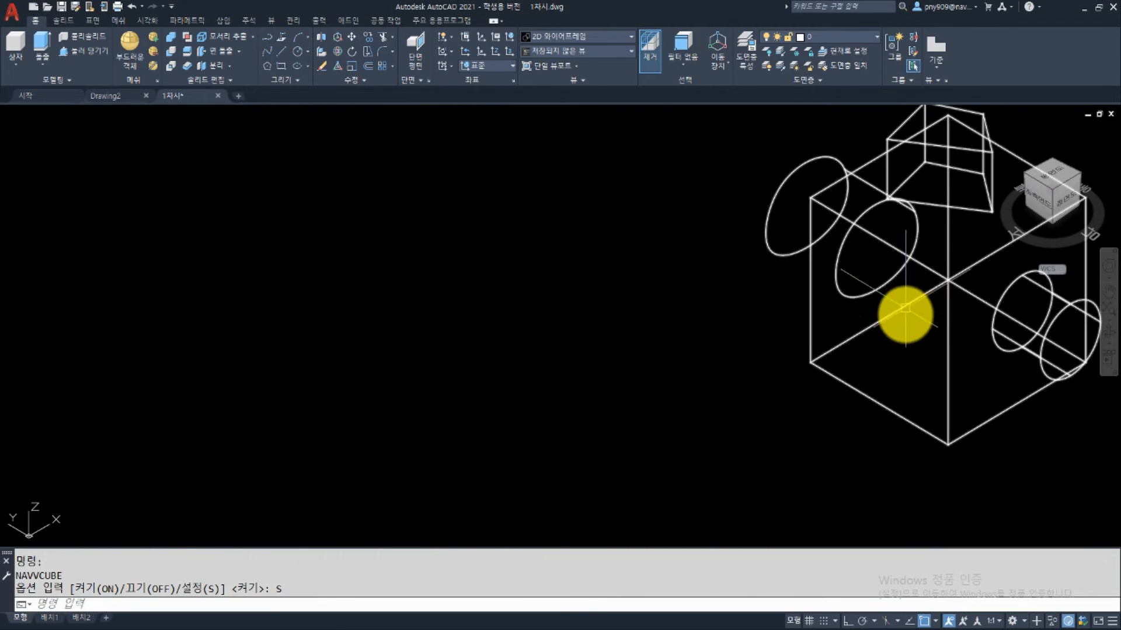
{"action": "right_click", "coordinate": [1062, 217]}
{"action": "middle_click", "coordinate": [951, 259]}
{"action": "middle_click_drag", "start_coordinate": [958, 252], "coordinate": [543, 292]}
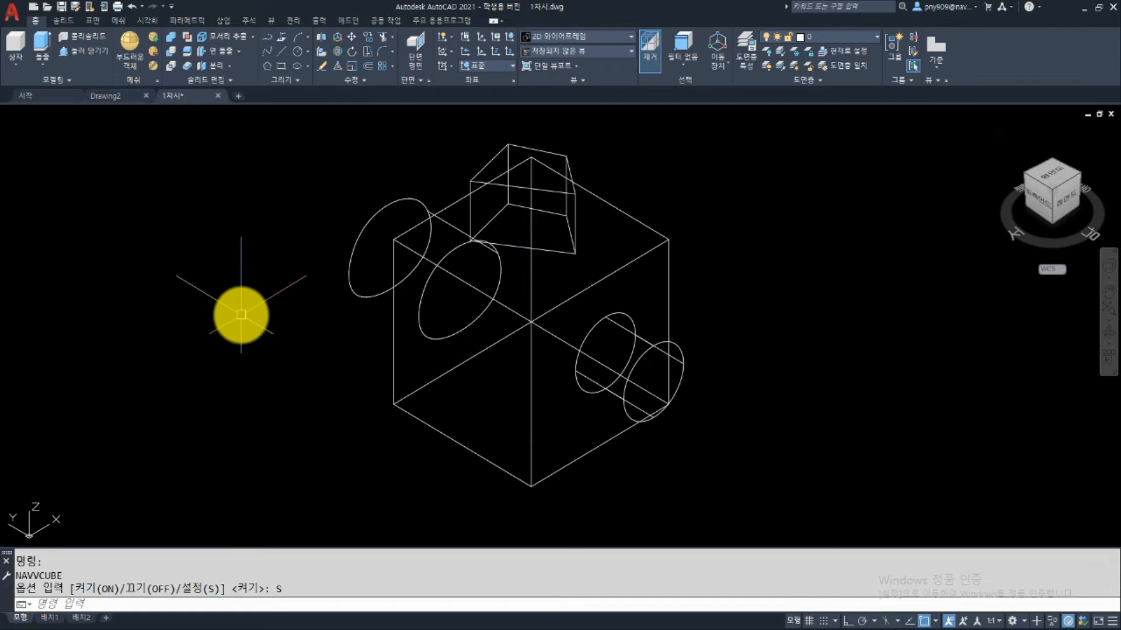
Re-enable automatic ViewCube sizing and set the cube's on-screen position to top left (맨 위 왼쪽).
{"action": "key", "text": "Return"}
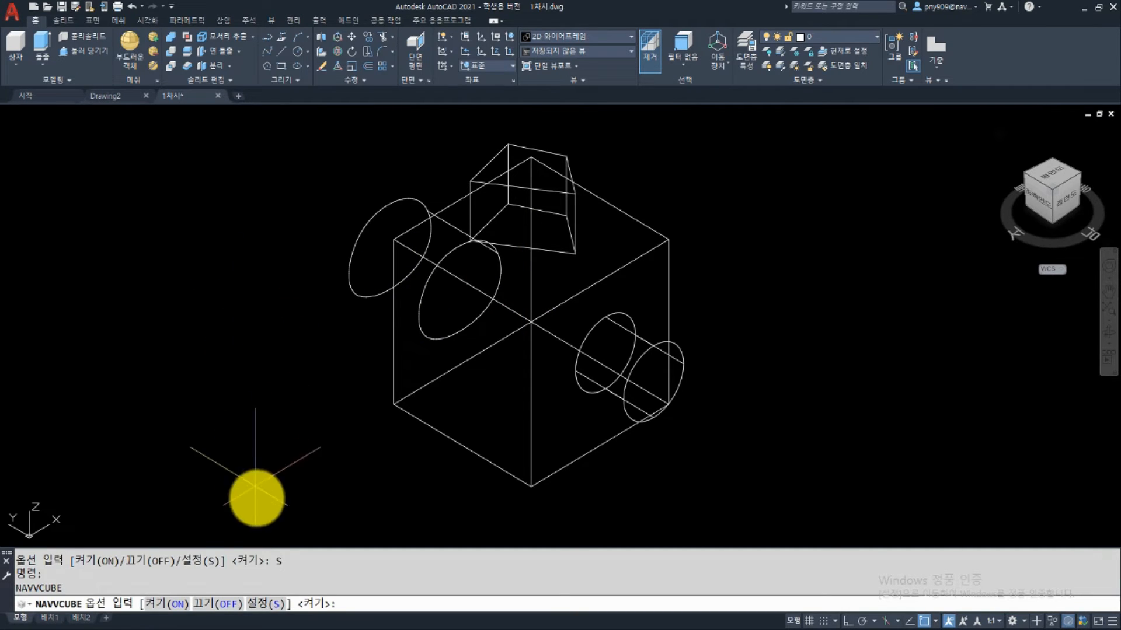
{"action": "left_click", "coordinate": [268, 611]}
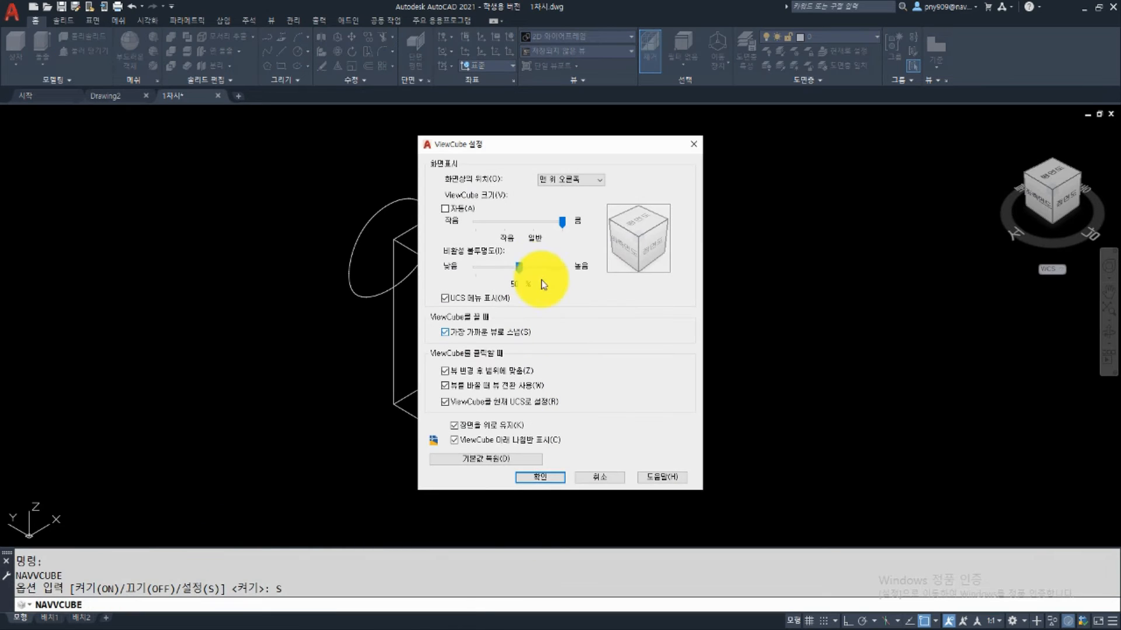
{"action": "left_click", "coordinate": [446, 210]}
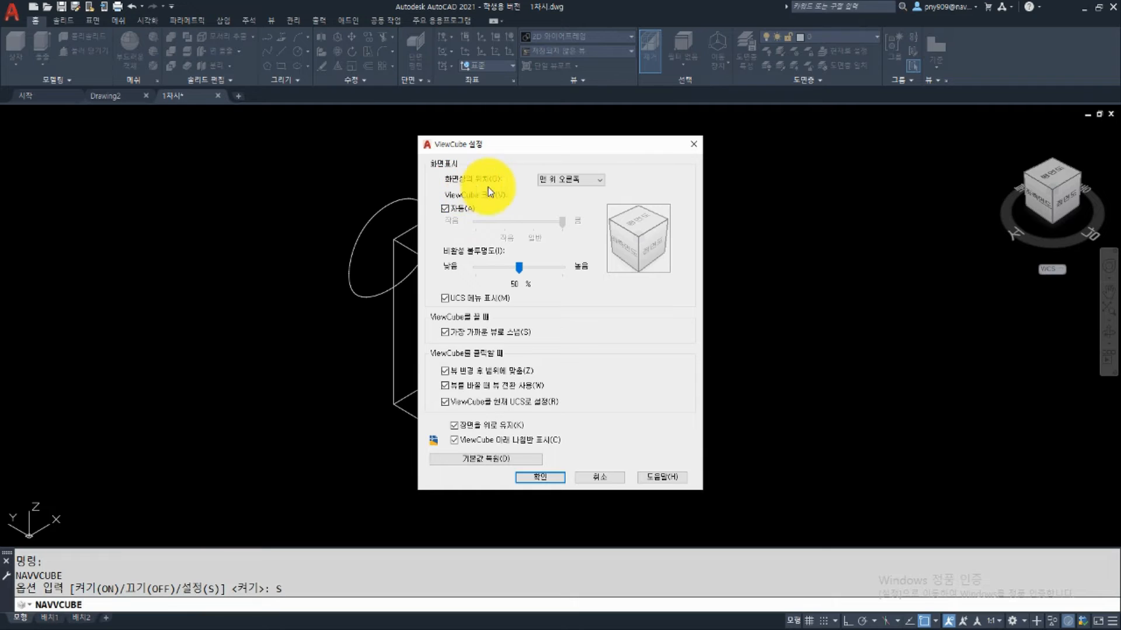
{"action": "left_click", "coordinate": [581, 179]}
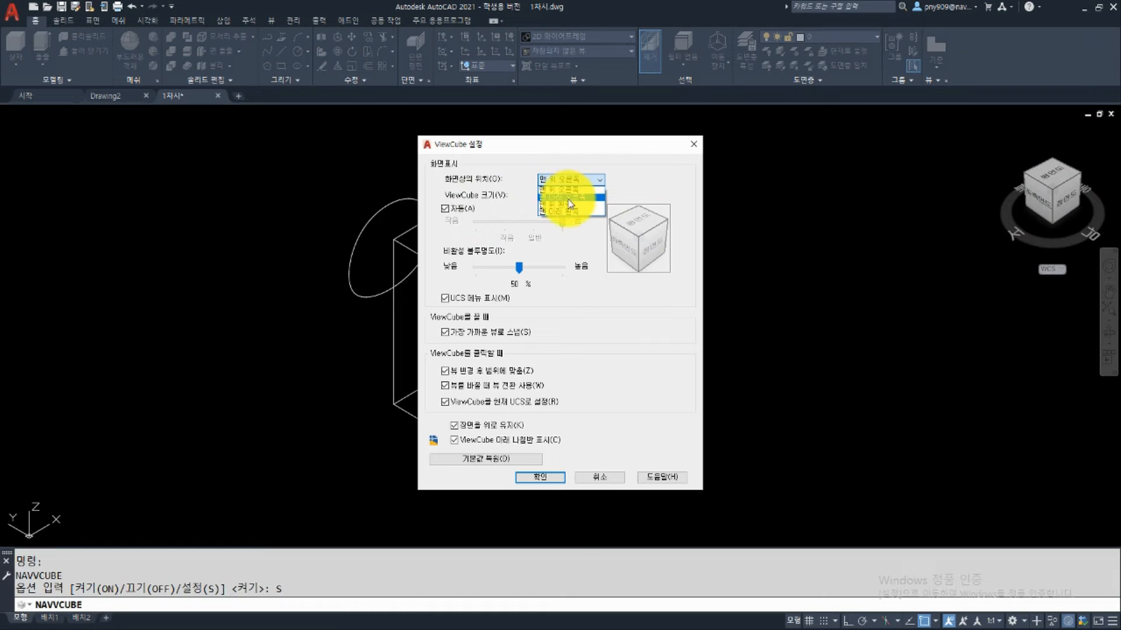
{"action": "left_click", "coordinate": [566, 206]}
{"action": "left_click", "coordinate": [521, 477]}
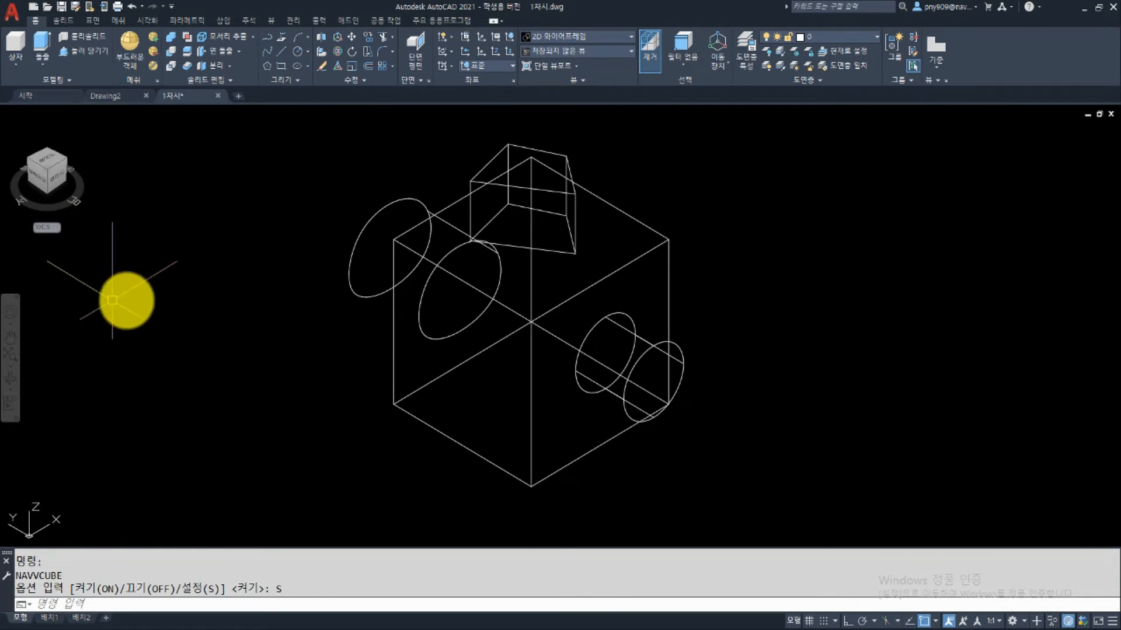
Set the ViewCube's on-screen position to top right (맨 위 오른쪽) and its inactive opacity to 100%.
{"action": "key", "text": "Return"}
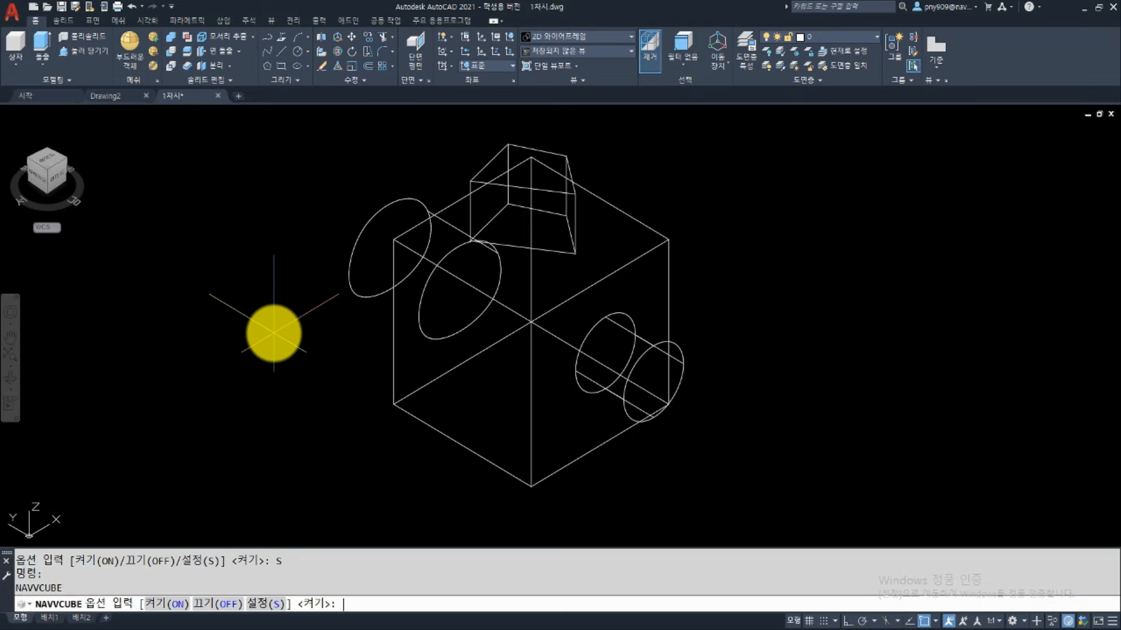
{"action": "left_click", "coordinate": [267, 604]}
{"action": "left_click", "coordinate": [572, 180]}
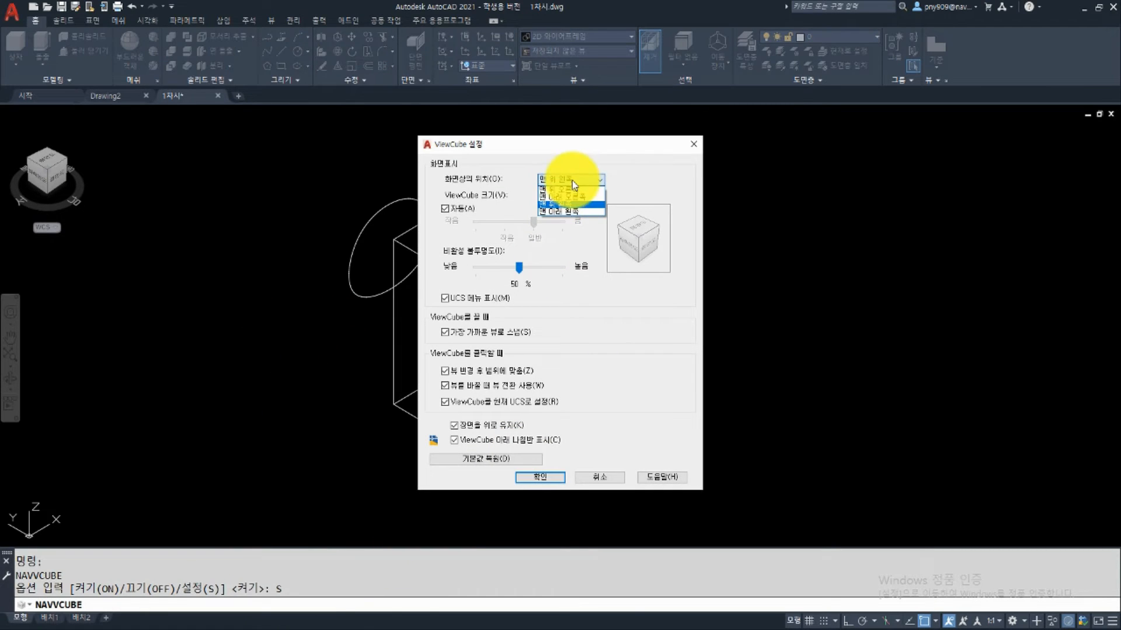
{"action": "left_click", "coordinate": [570, 189]}
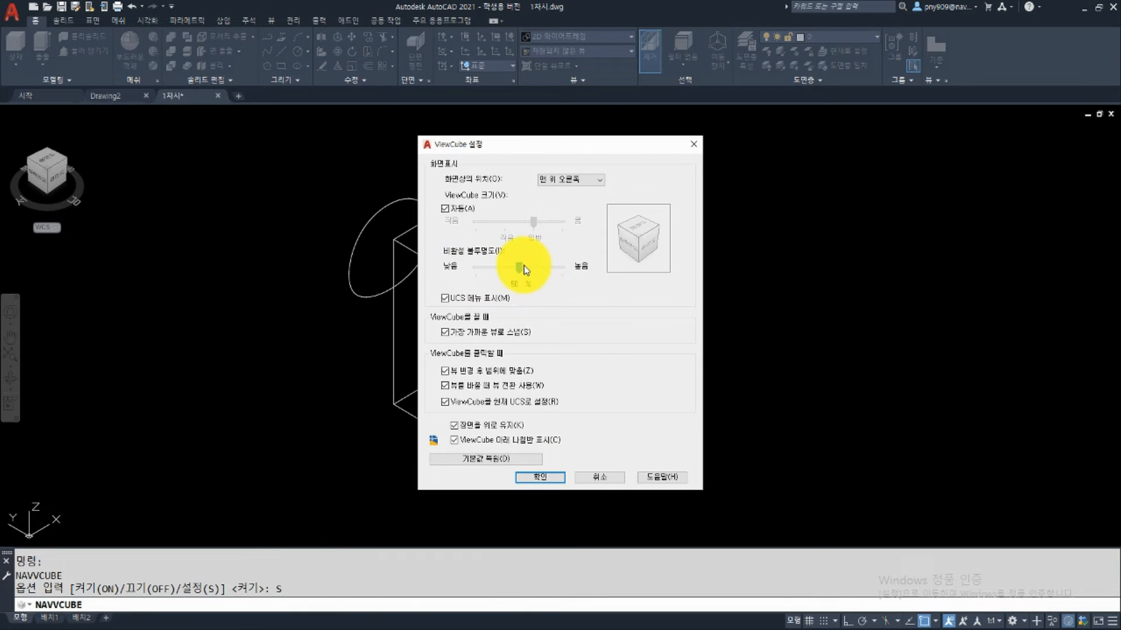
{"action": "left_click_drag", "start_coordinate": [519, 267], "coordinate": [549, 270]}
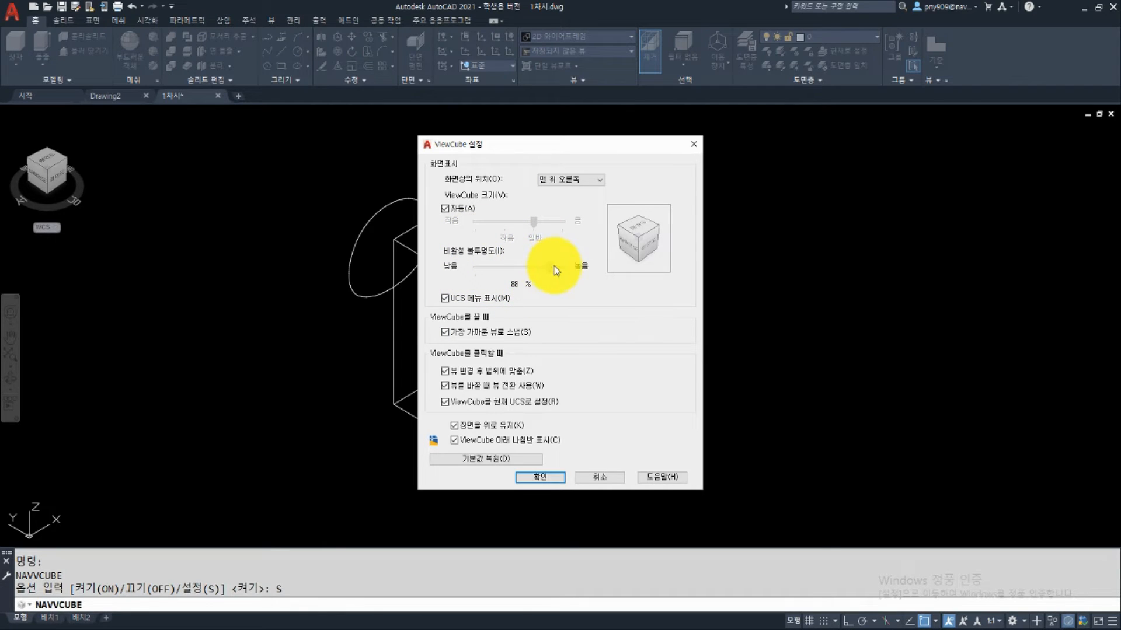
{"action": "left_click", "coordinate": [550, 478]}
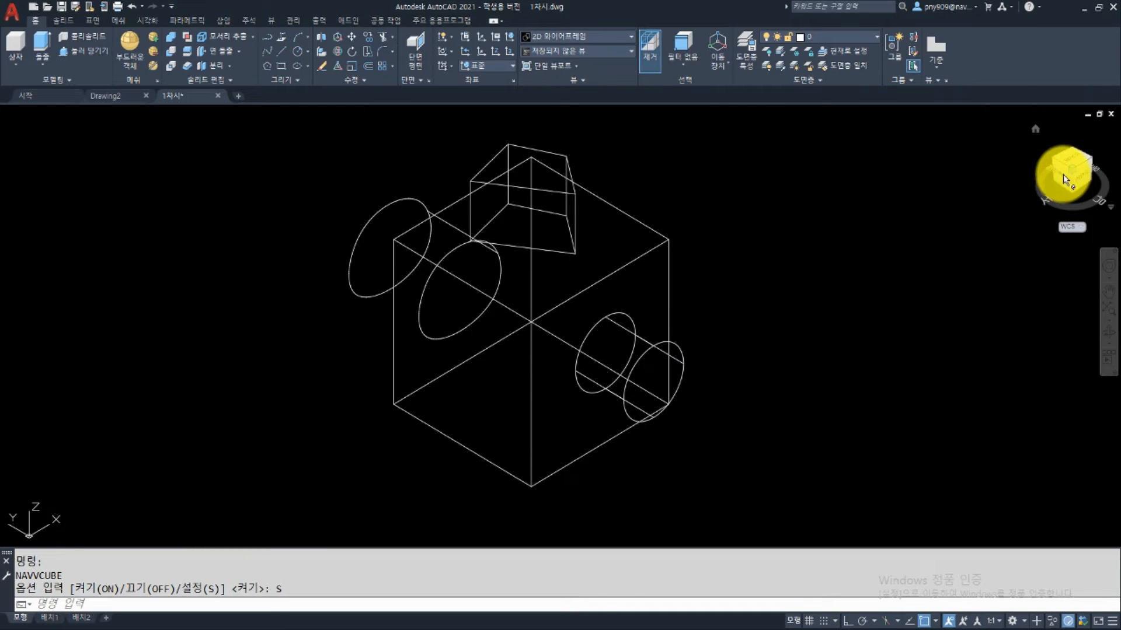
Lower the ViewCube's inactive opacity to 0% and check how the cube shows in the drawing area.
{"action": "key", "text": "Return"}
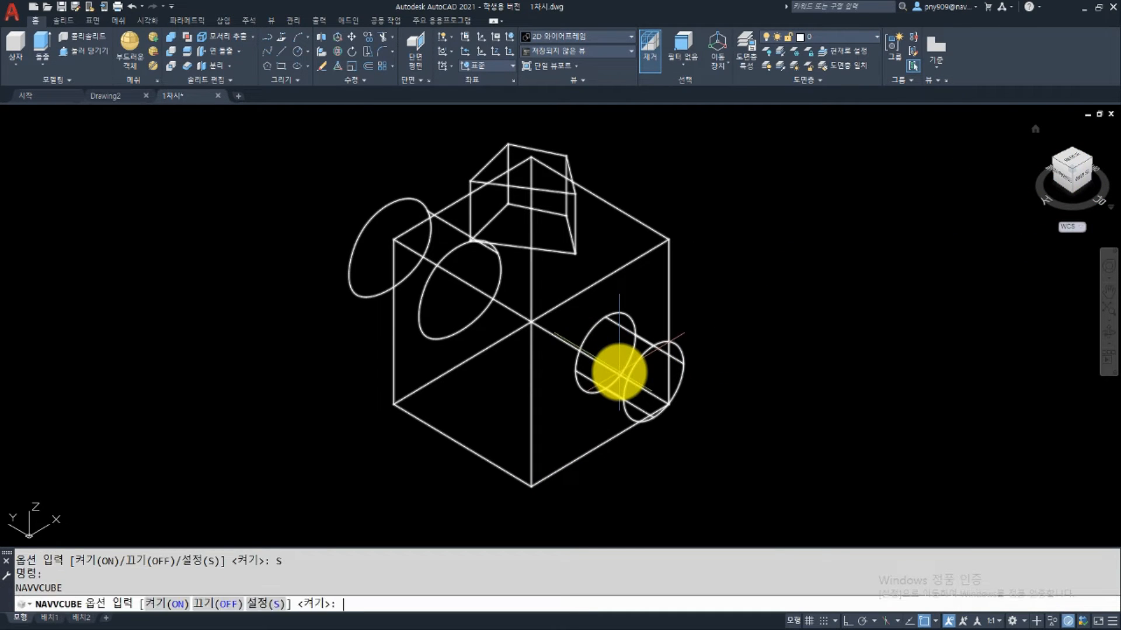
{"action": "left_click", "coordinate": [283, 605]}
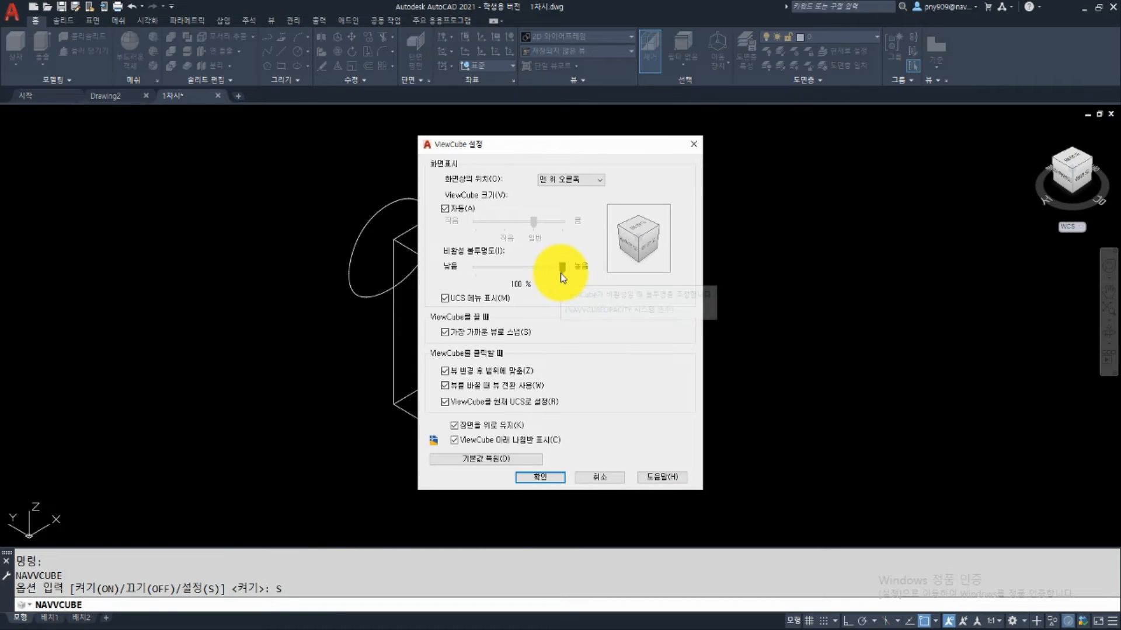
{"action": "left_click_drag", "start_coordinate": [562, 269], "coordinate": [437, 271]}
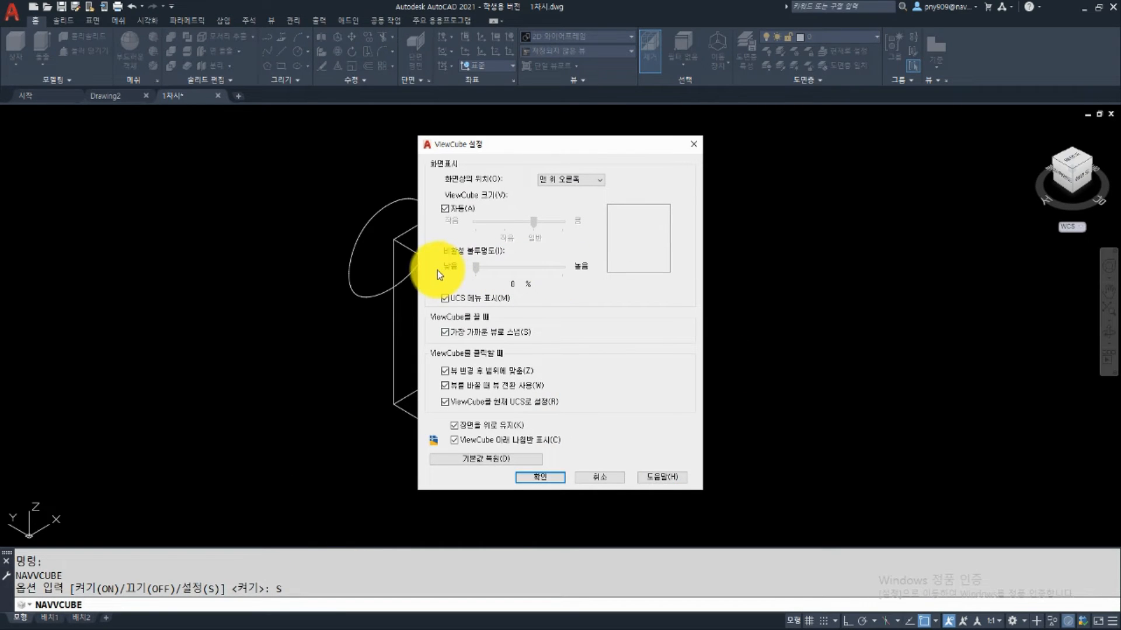
{"action": "left_click", "coordinate": [540, 478]}
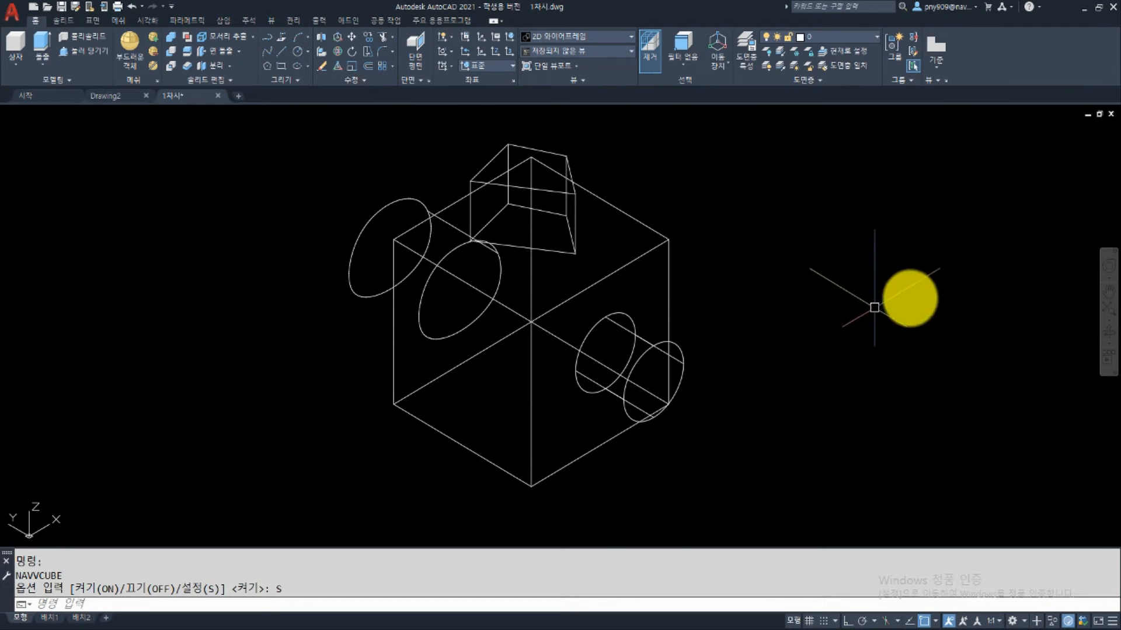
{"action": "mouse_move", "coordinate": [1071, 186]}
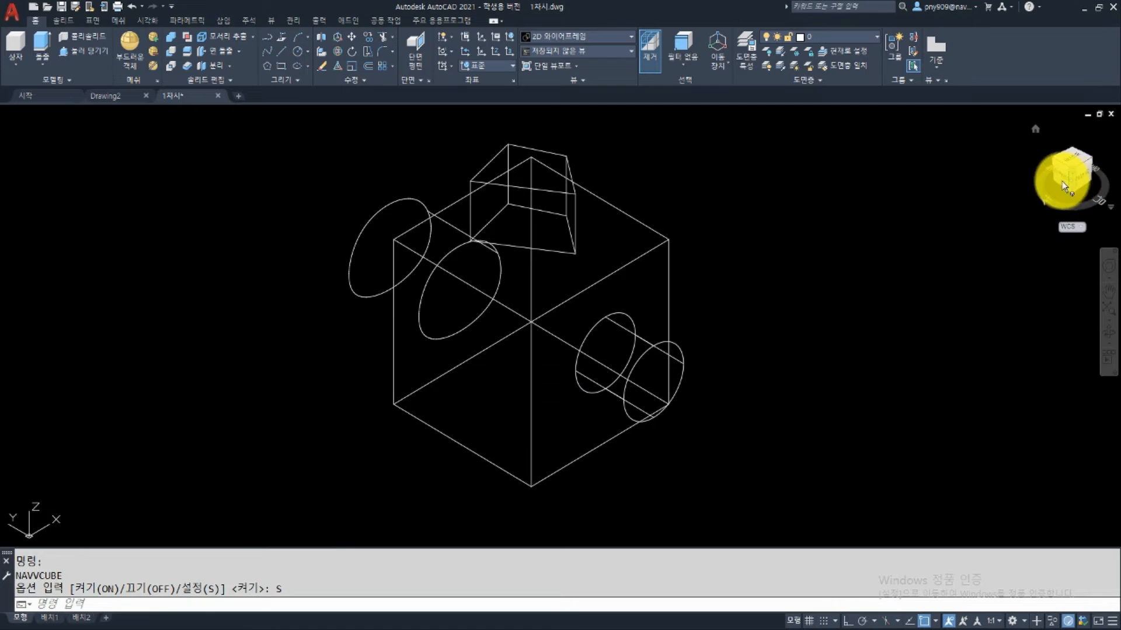
Set the ViewCube's inactive opacity to 50% in the NAVVCUBE settings and apply it.
{"action": "key", "text": "Return"}
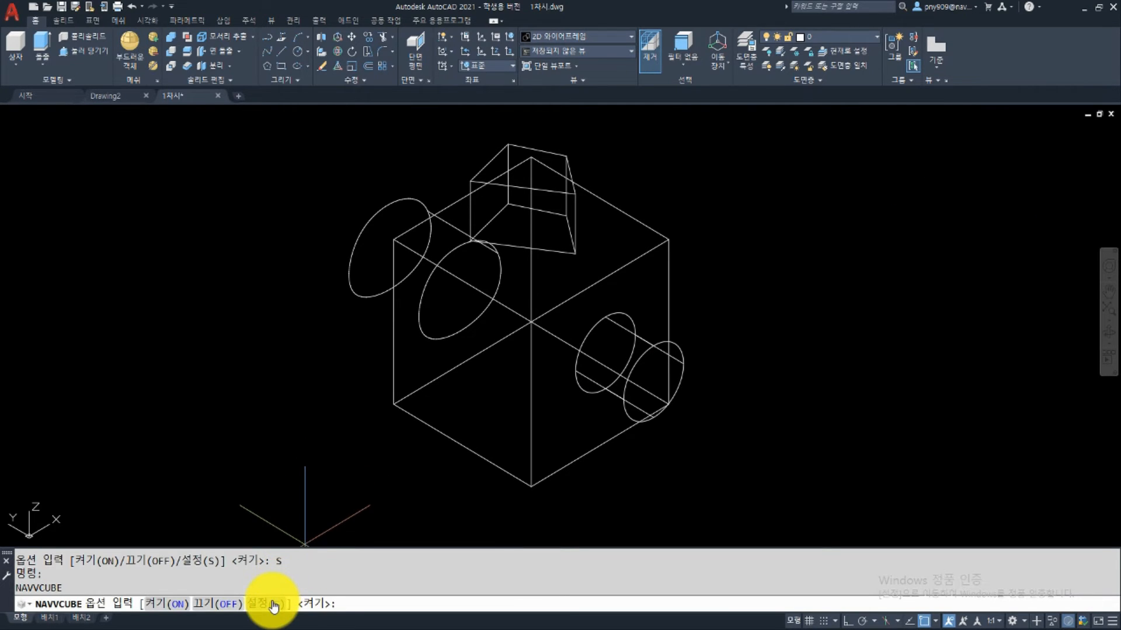
{"action": "type", "text": "s"}
{"action": "key", "text": "Return"}
{"action": "left_click_drag", "start_coordinate": [478, 266], "coordinate": [519, 267]}
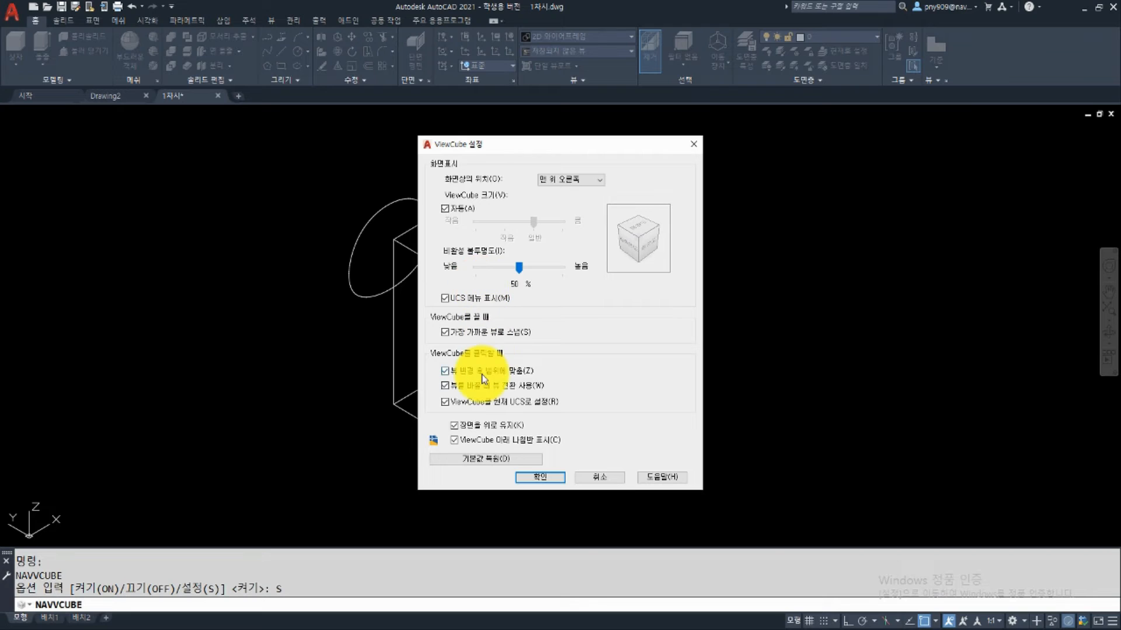
{"action": "left_click", "coordinate": [542, 477]}
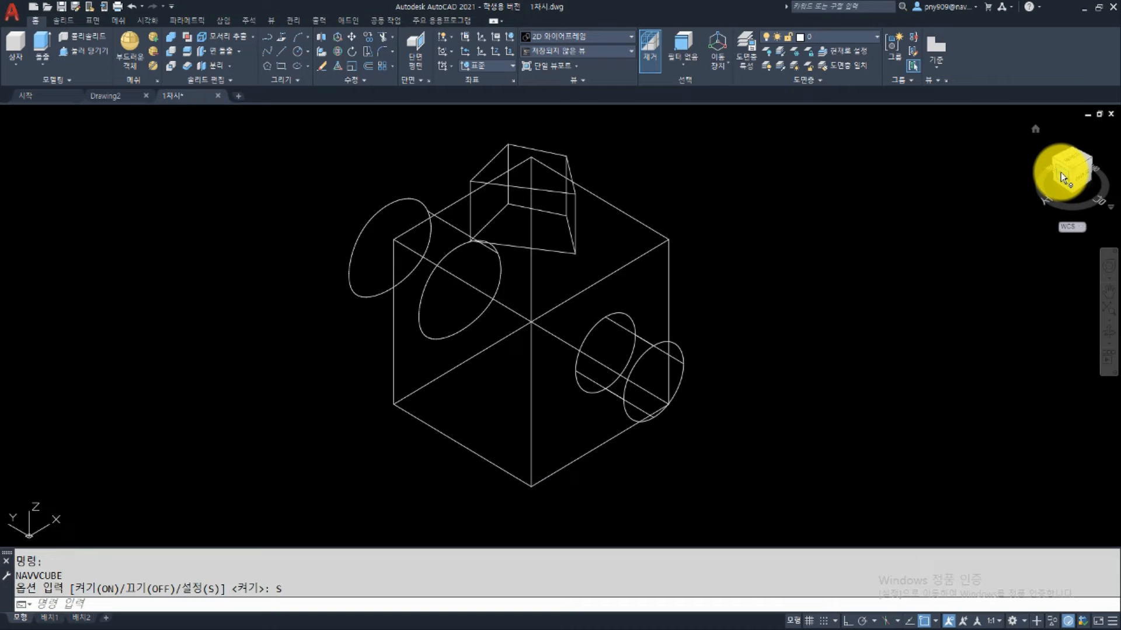
{"action": "middle_click_drag", "start_coordinate": [553, 367], "coordinate": [566, 385]}
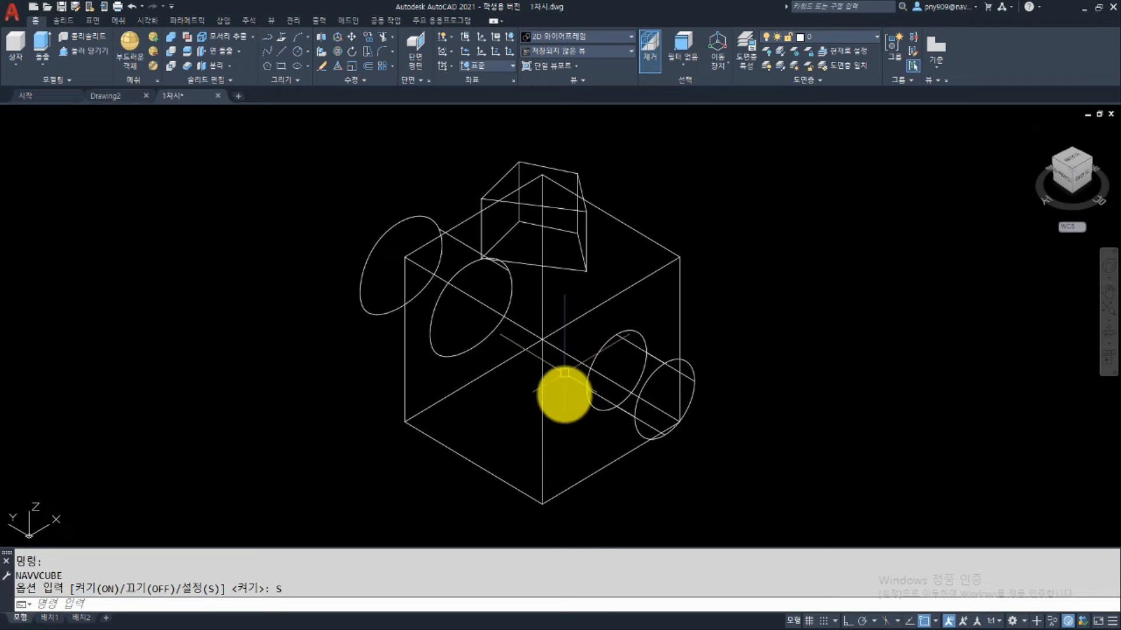
Switch to PowerPoint, read the VPOINT standard-view coordinates on slide 5, and return to AutoCAD.
{"action": "left_click", "coordinate": [479, 629]}
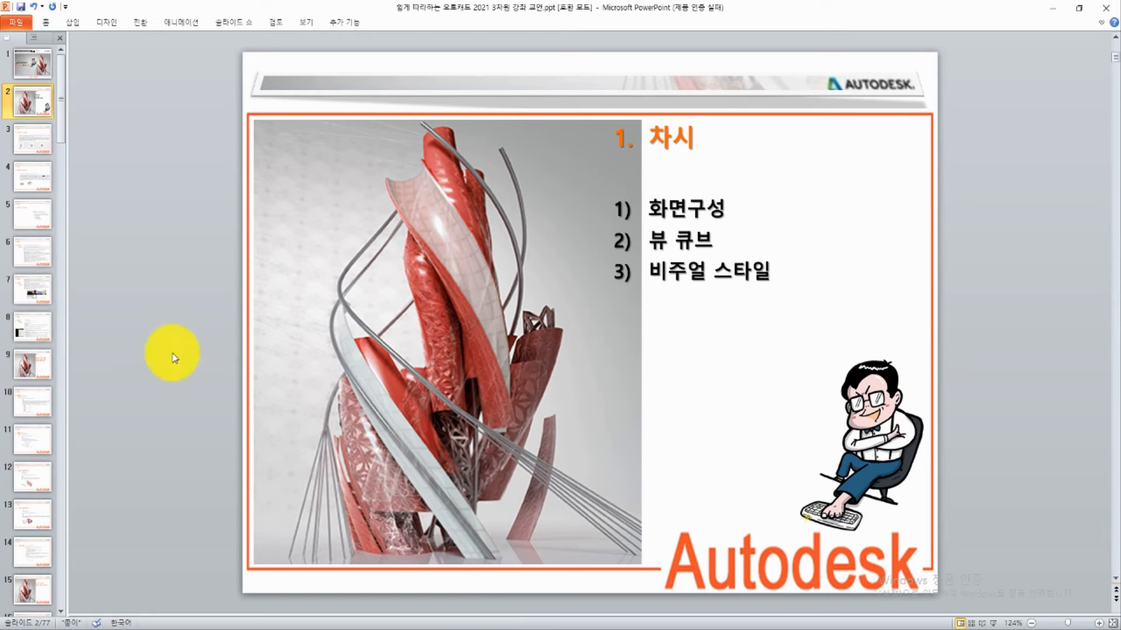
{"action": "left_click", "coordinate": [31, 214]}
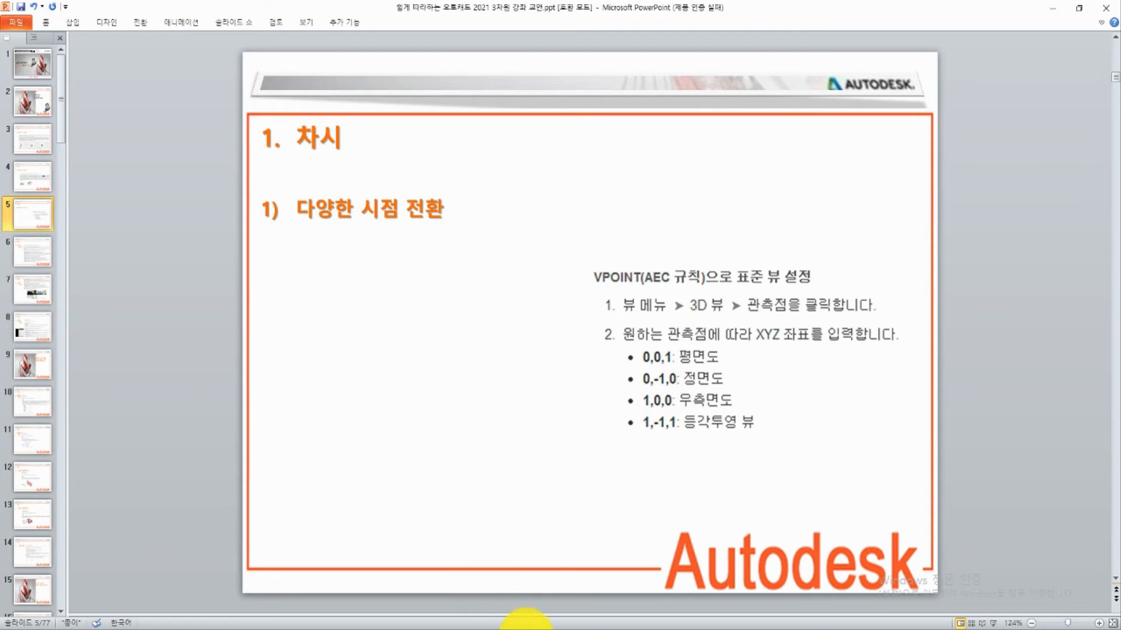
{"action": "mouse_move", "coordinate": [513, 612]}
{"action": "left_click", "coordinate": [550, 593]}
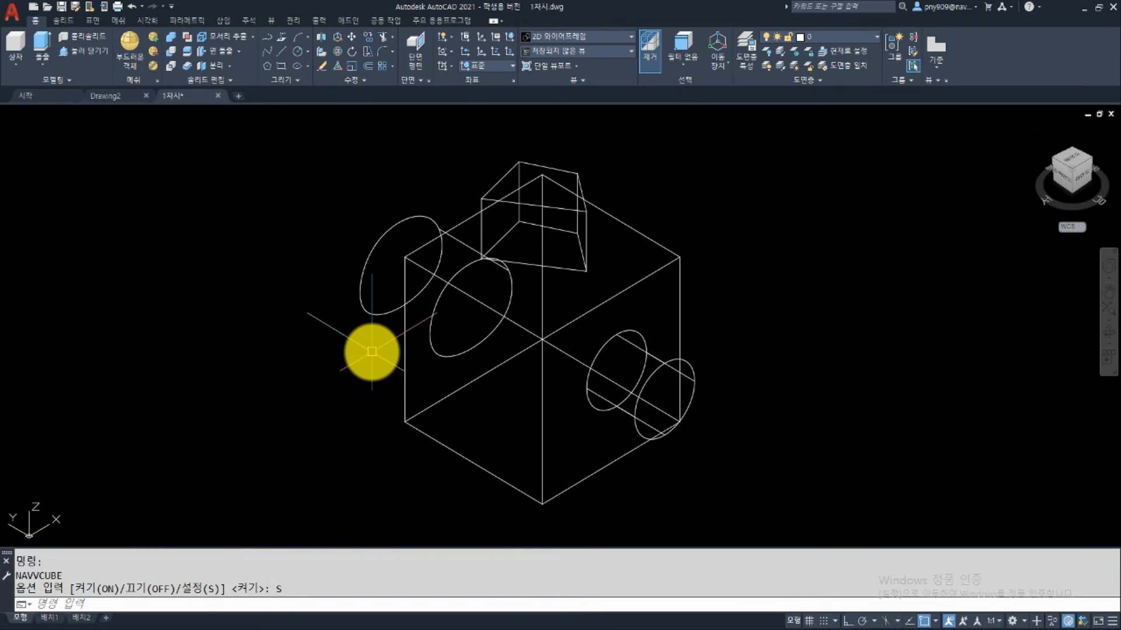
Set the drawing to the top view (평면도) with -VPOINT and the viewpoint 0,0,1.
{"action": "type", "text": "-VP"}
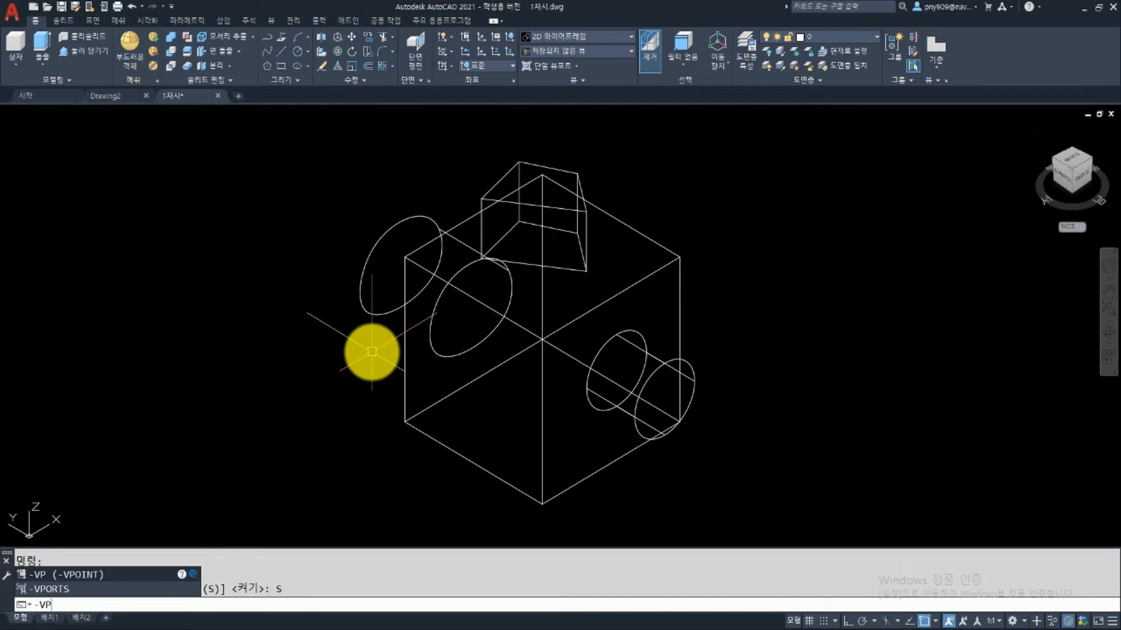
{"action": "key", "text": "Return"}
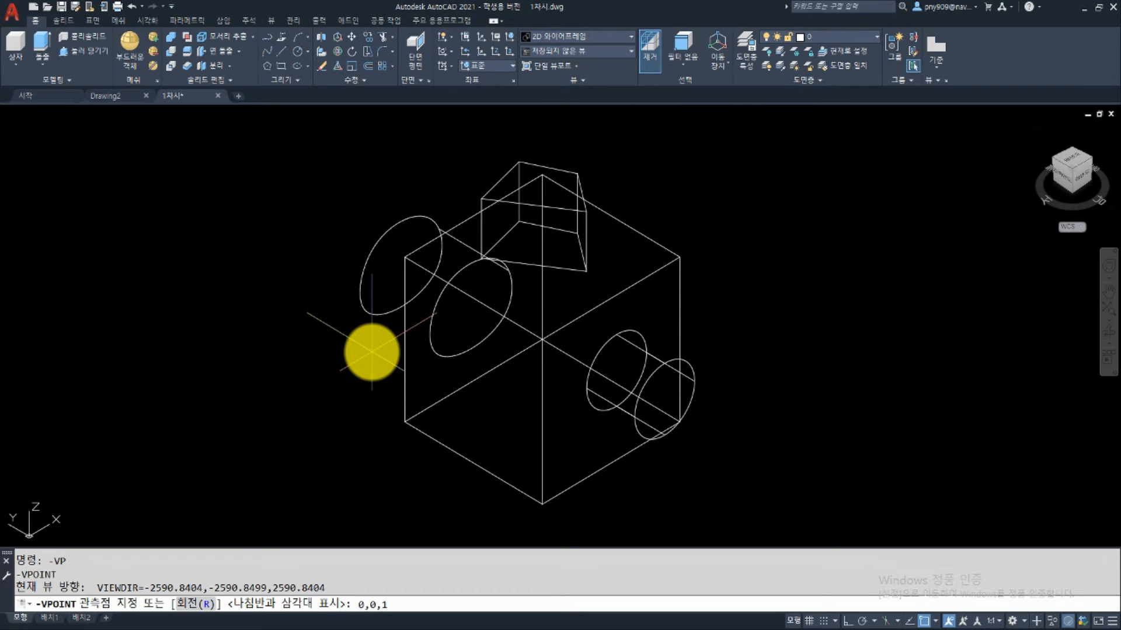
{"action": "key", "text": "Return"}
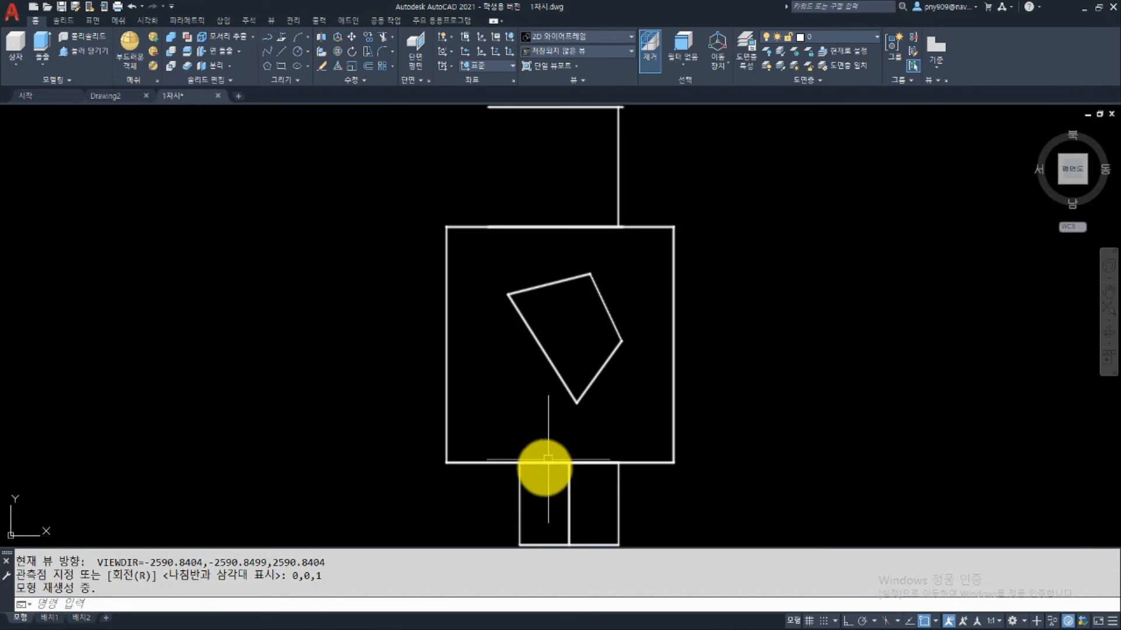
Check the front view coordinates on the PowerPoint slide and set the AutoCAD viewpoint to 0,-1,0 with -VPOINT.
{"action": "left_click", "coordinate": [471, 629]}
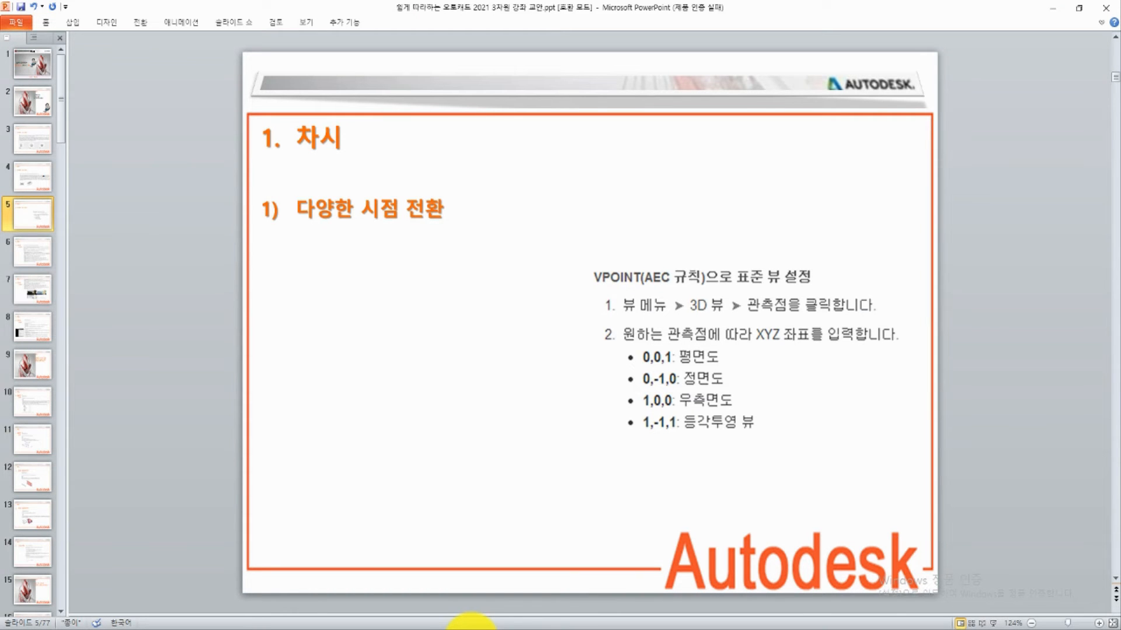
{"action": "left_click", "coordinate": [471, 627]}
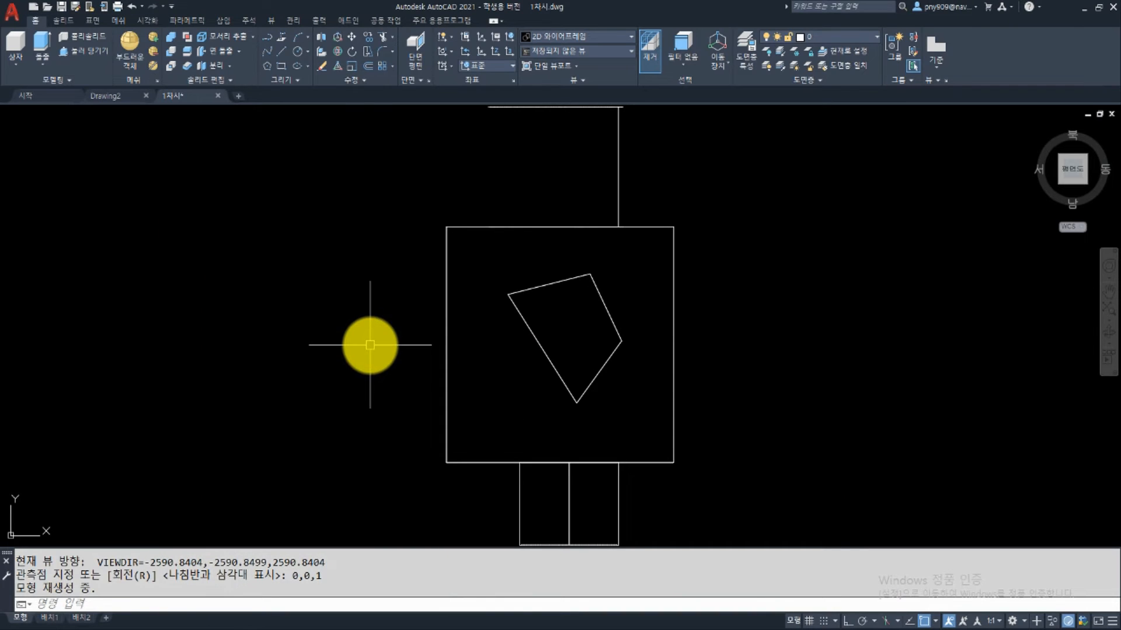
{"action": "type", "text": "-vp"}
{"action": "key", "text": "Return"}
{"action": "type", "text": "01,0"}
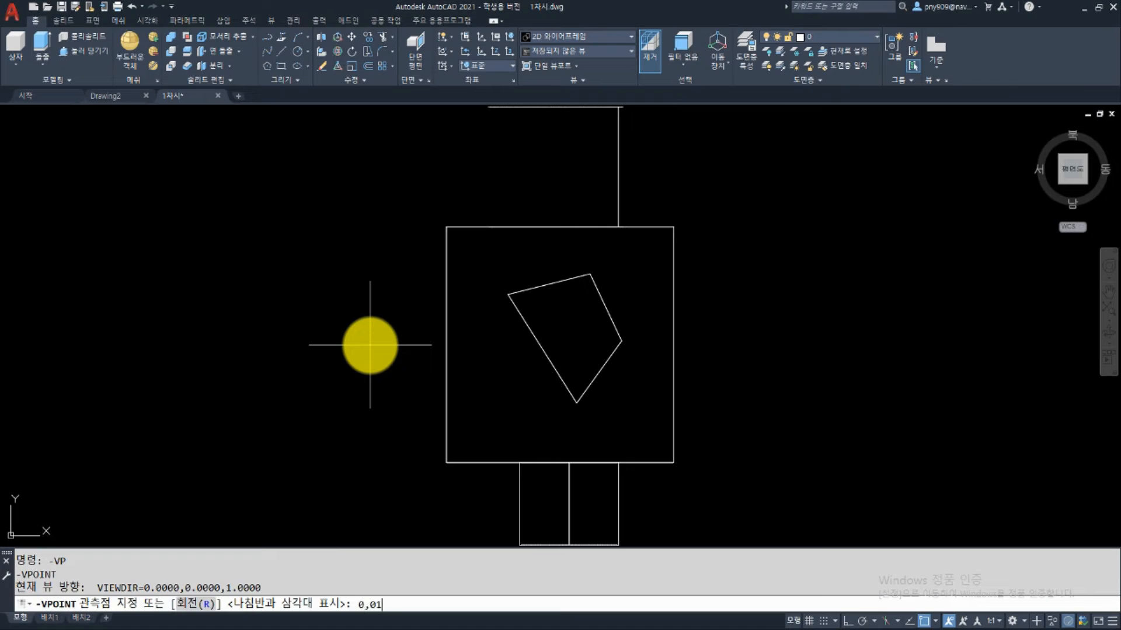
{"action": "key", "text": "BackSpace"}
{"action": "key", "text": "BackSpace"}
{"action": "key", "text": "BackSpace"}
{"action": "key", "text": "BackSpace"}
{"action": "key", "text": "BackSpace"}
{"action": "type", "text": ",-1,0"}
{"action": "key", "text": "Return"}
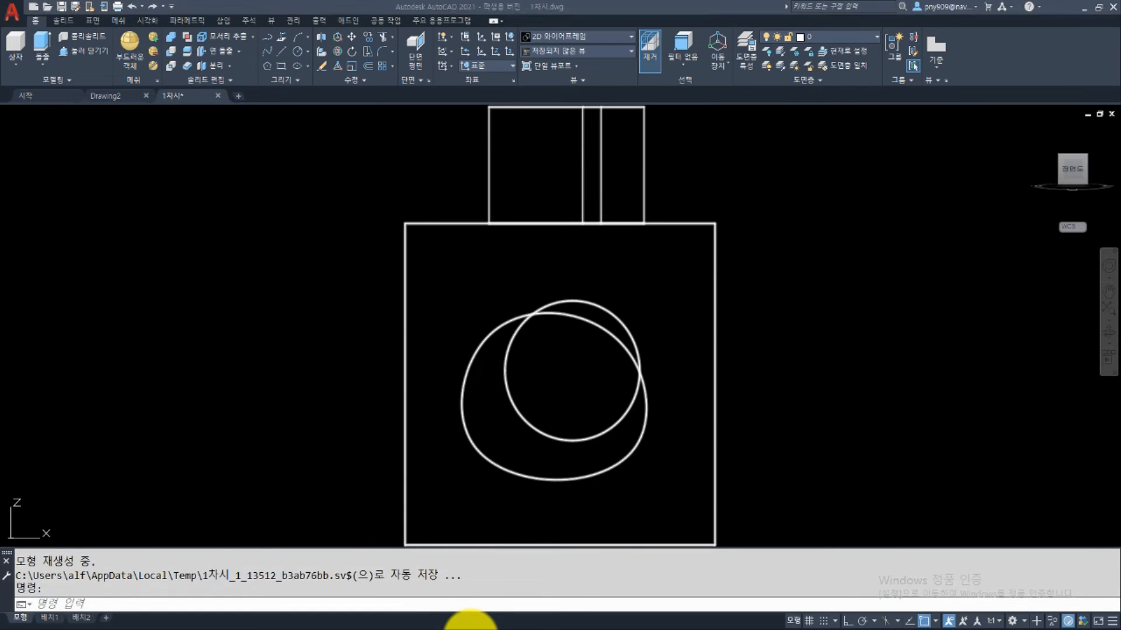
Check the right view coordinates on the PowerPoint slide and set the AutoCAD viewpoint to 1,0,0 with -VPOINT.
{"action": "left_click", "coordinate": [469, 623]}
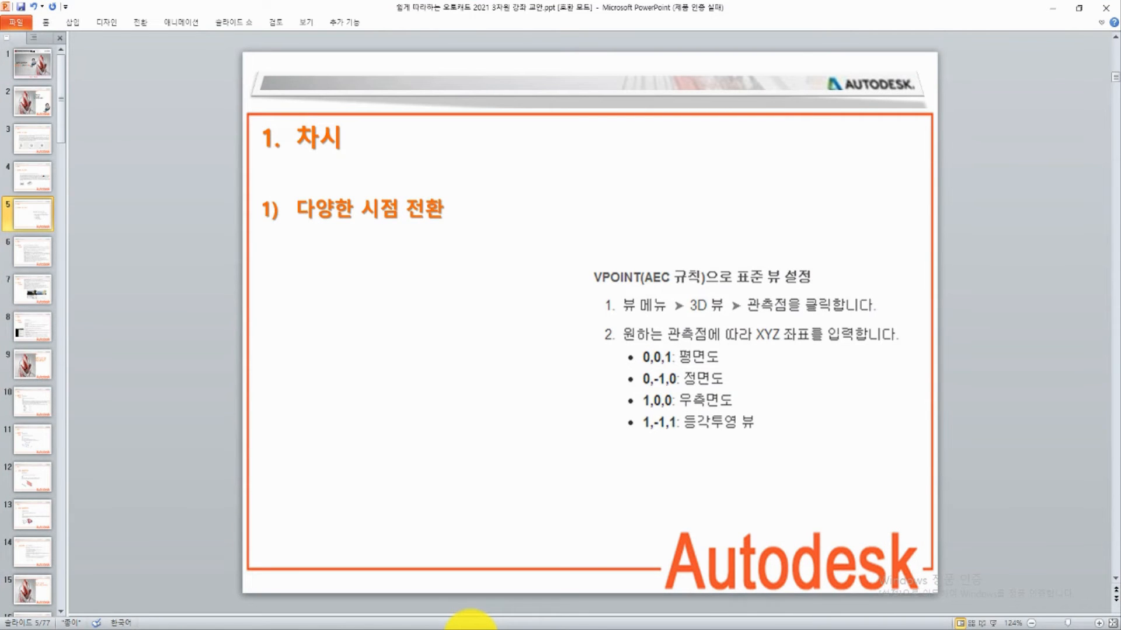
{"action": "left_click", "coordinate": [470, 622]}
{"action": "type", "text": "-vp"}
{"action": "key", "text": "Return"}
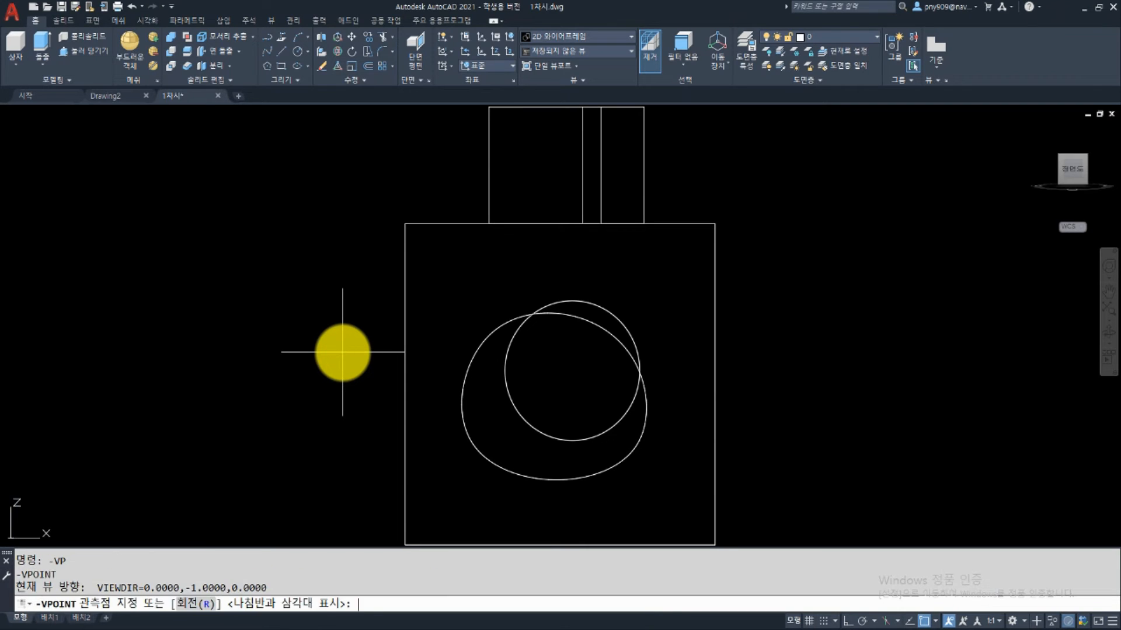
{"action": "type", "text": "1,"}
{"action": "key", "text": "BackSpace"}
{"action": "key", "text": "BackSpace"}
{"action": "type", "text": "-1,"}
{"action": "key", "text": "BackSpace"}
{"action": "key", "text": "BackSpace"}
{"action": "key", "text": "BackSpace"}
{"action": "type", "text": "1,0,1"}
{"action": "key", "text": "BackSpace"}
{"action": "type", "text": "0"}
{"action": "key", "text": "Return"}
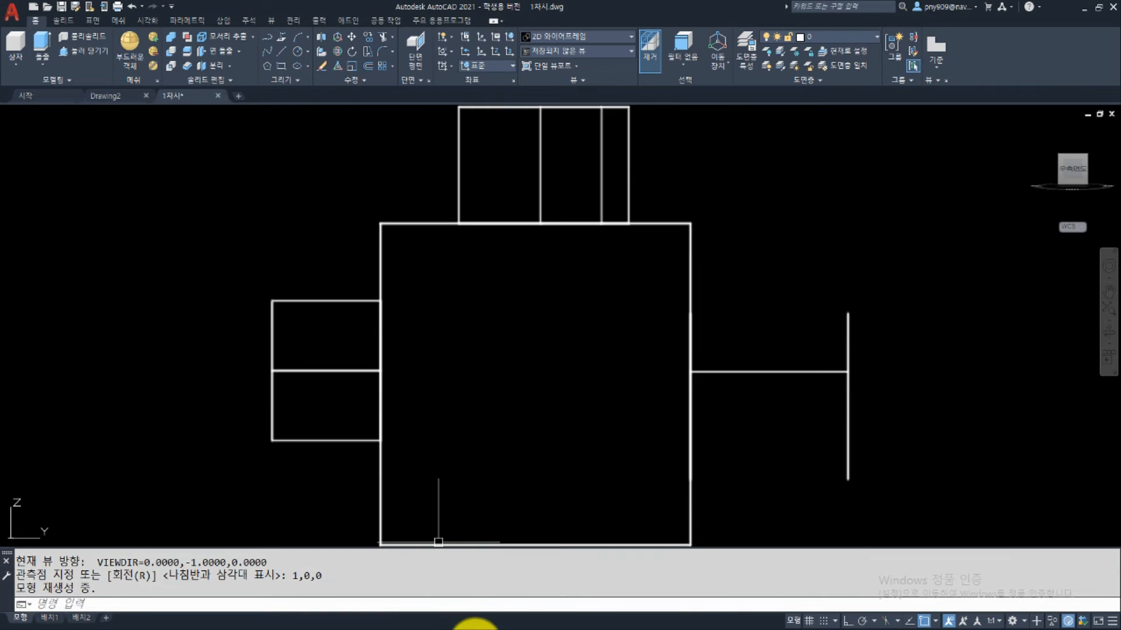
Check the isometric coordinates on the PowerPoint slide and set the AutoCAD viewpoint to 1,-1,1 with -VPOINT.
{"action": "left_click", "coordinate": [474, 628]}
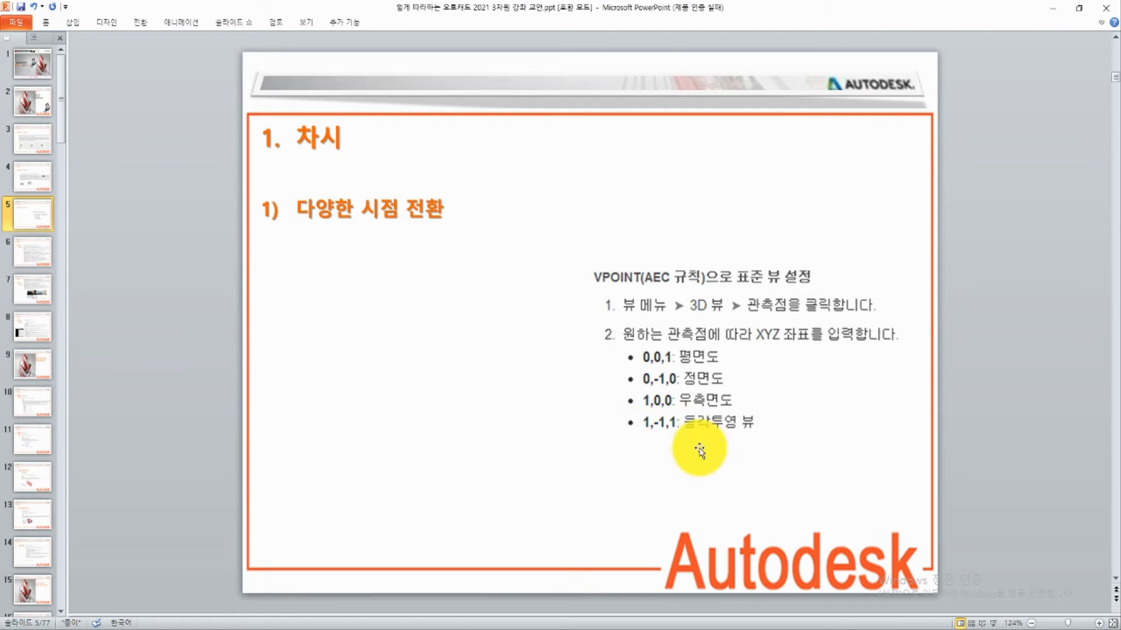
{"action": "left_click", "coordinate": [480, 629]}
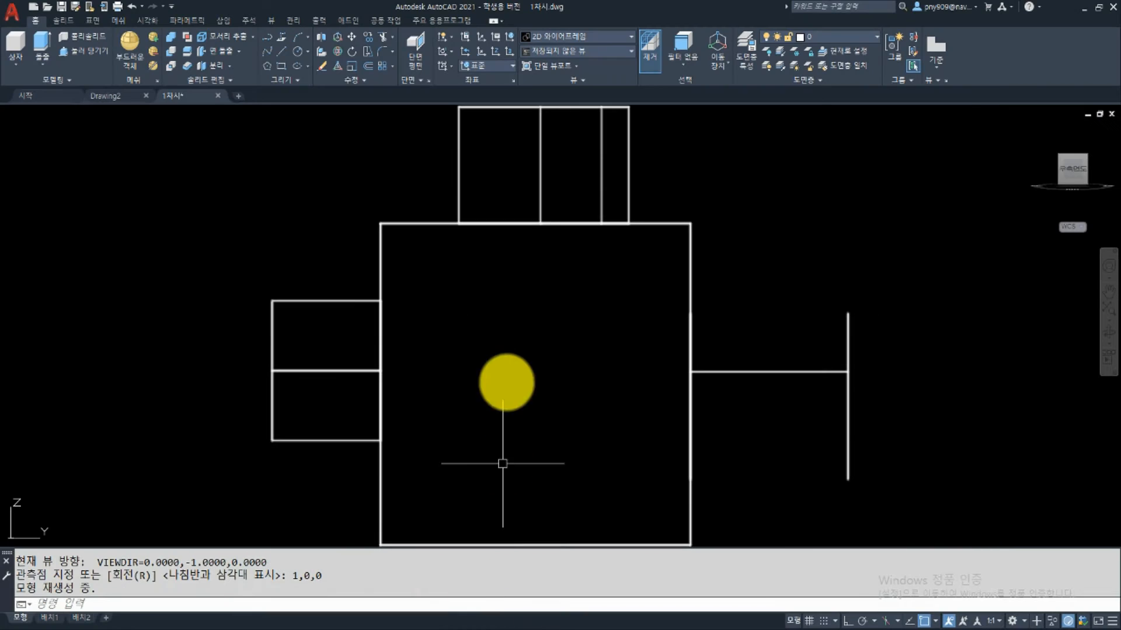
{"action": "type", "text": "-vp"}
{"action": "key", "text": "Return"}
{"action": "type", "text": "1,-1,1"}
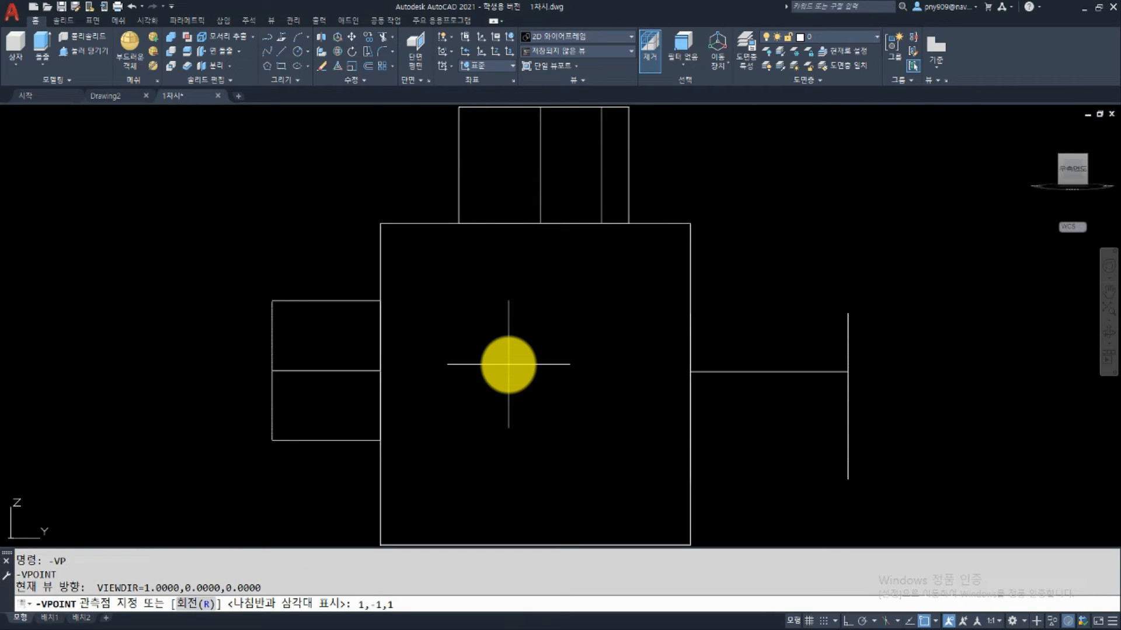
{"action": "key", "text": "Return"}
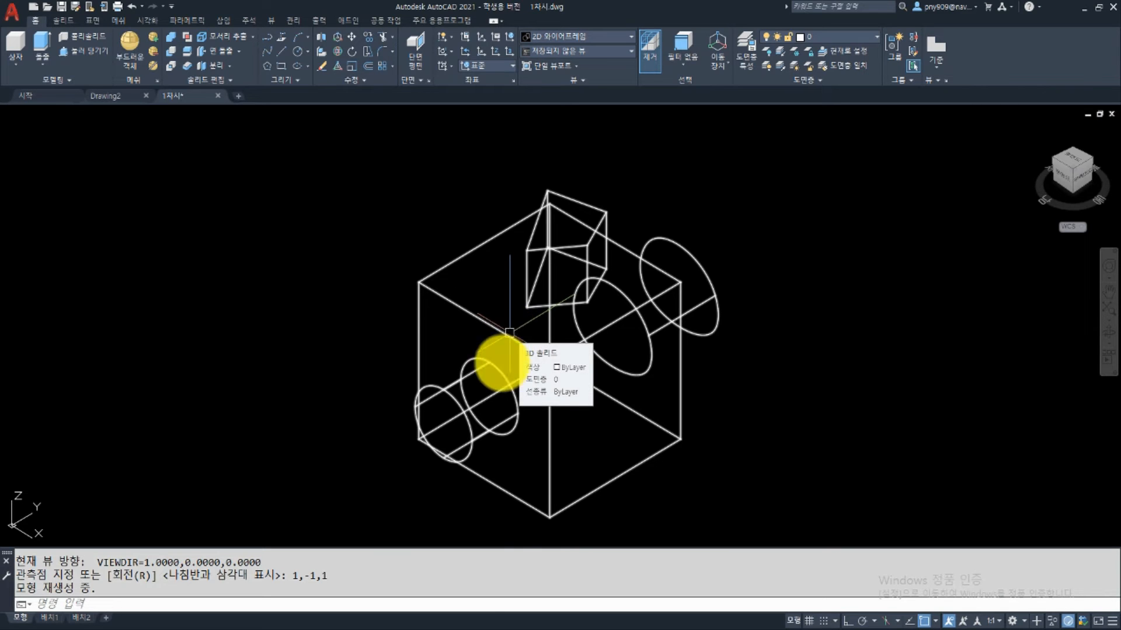
Look at the PowerPoint slide's coordinates again and return the AutoCAD drawing to the top view with -VPOINT 0,0,1.
{"action": "left_click", "coordinate": [474, 626]}
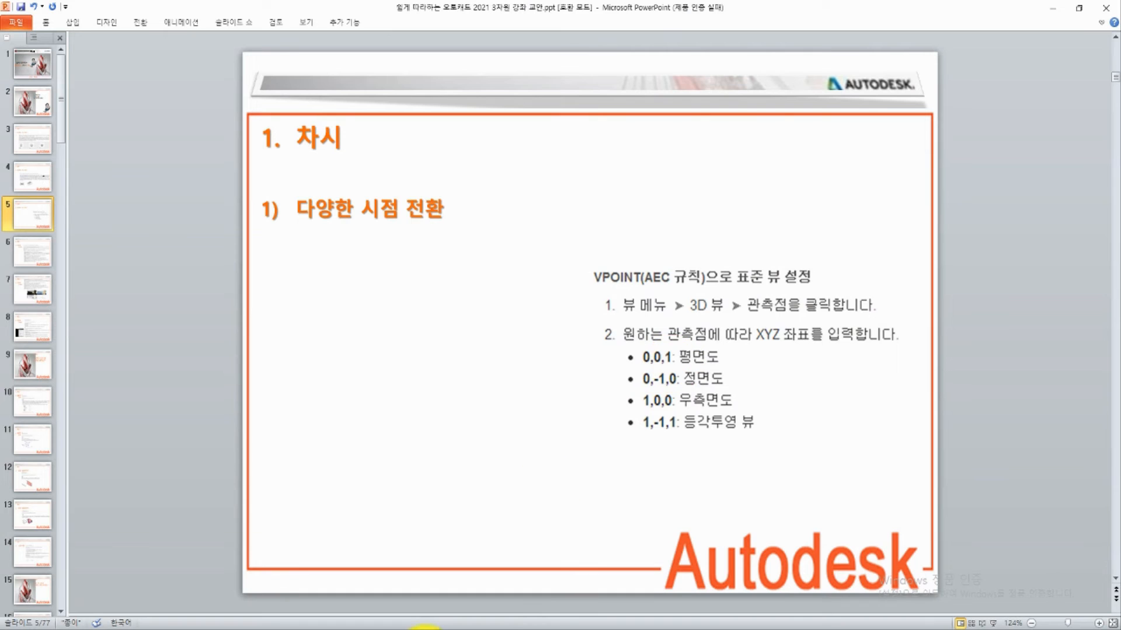
{"action": "left_click", "coordinate": [480, 623]}
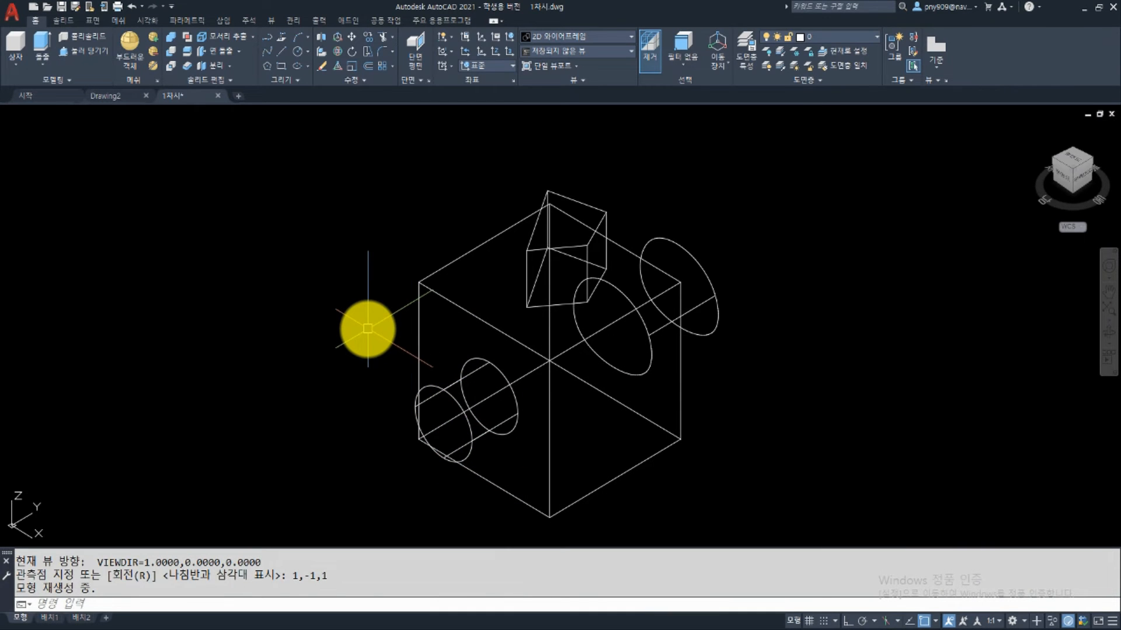
{"action": "type", "text": "-vp"}
{"action": "key", "text": "Return"}
{"action": "type", "text": "0,0,1"}
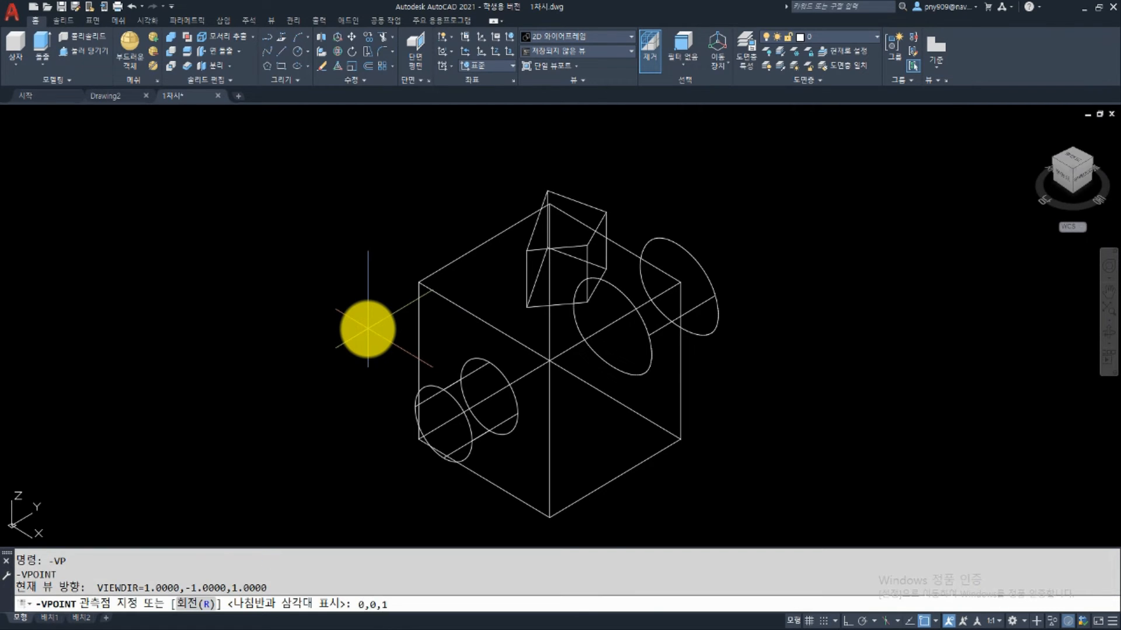
{"action": "key", "text": "Return"}
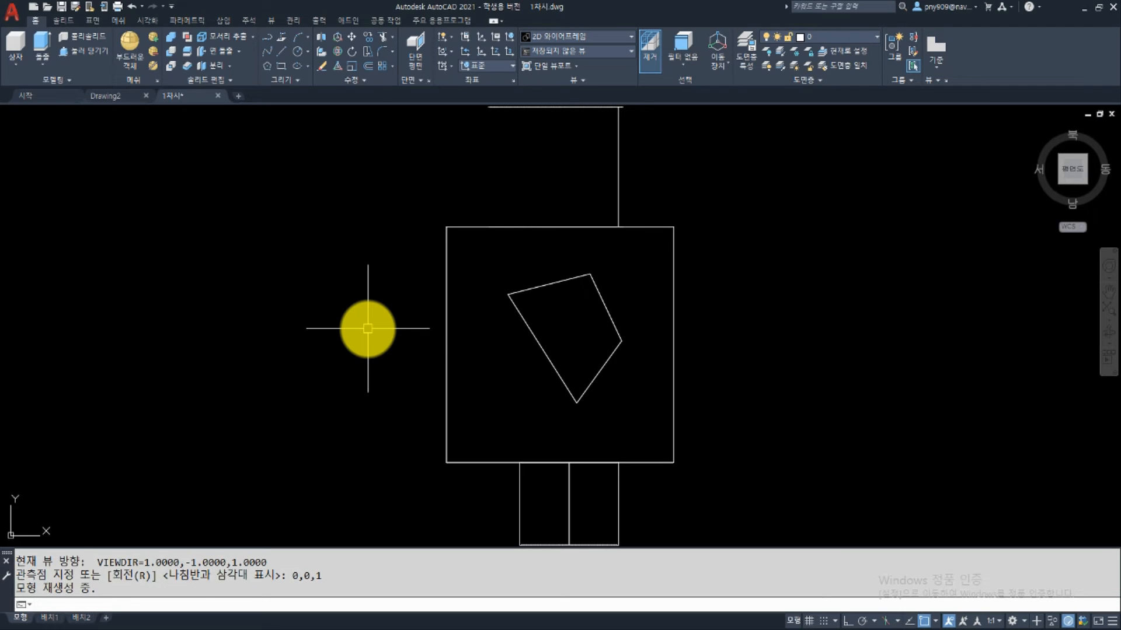
Switch the model back to the isometric view with -VPOINT and the viewpoint 1,-1,1.
{"action": "type", "text": "-"}
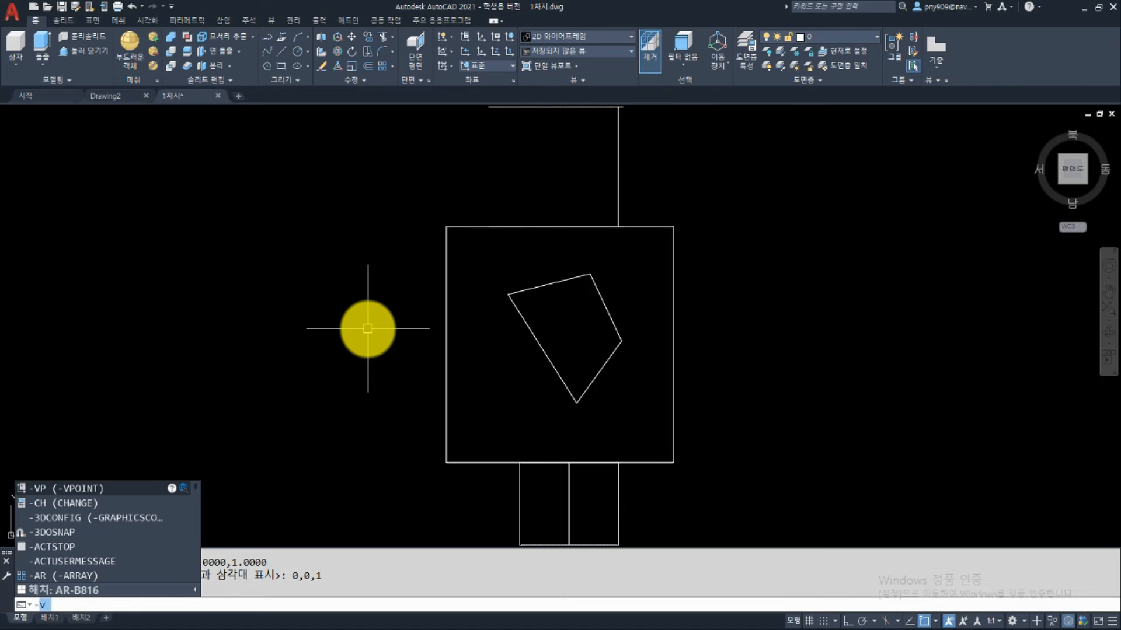
{"action": "type", "text": "vp"}
{"action": "key", "text": "Return"}
{"action": "type", "text": "1,-1,1"}
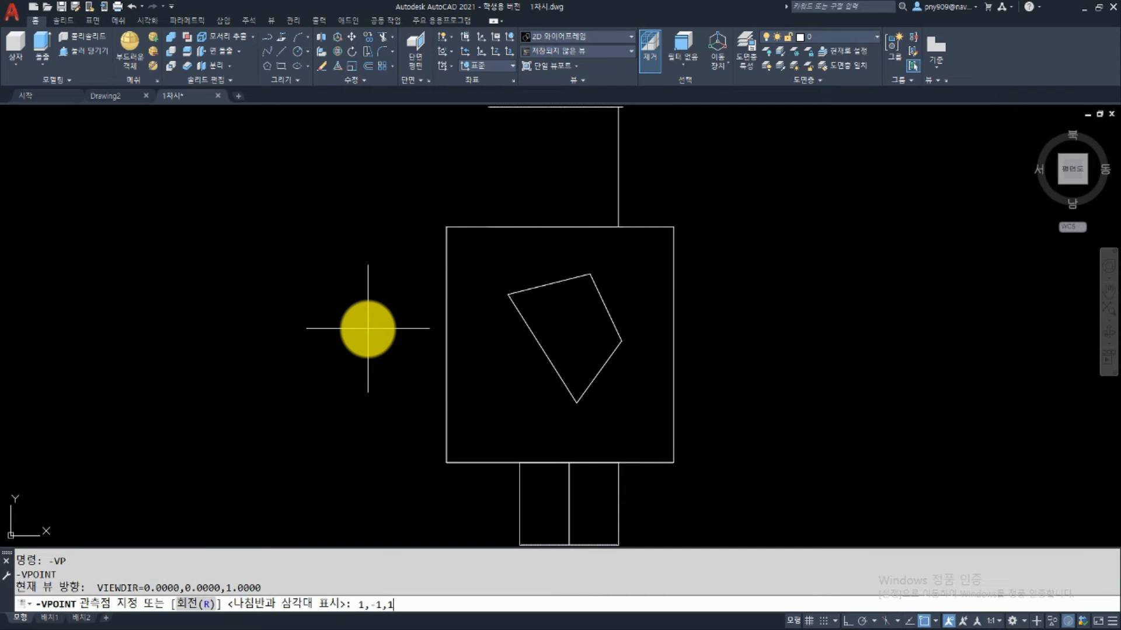
{"action": "key", "text": "Return"}
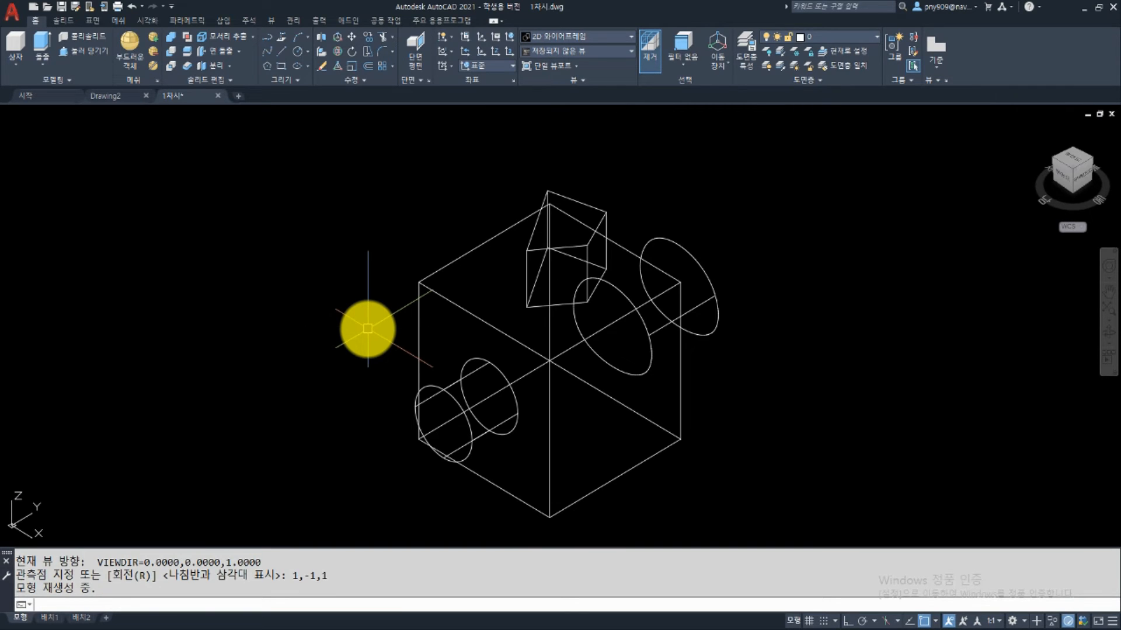
Show the world plan view with the PLAN command's 표준(W) option, and repeat the command with the same option.
{"action": "type", "text": "PLAN"}
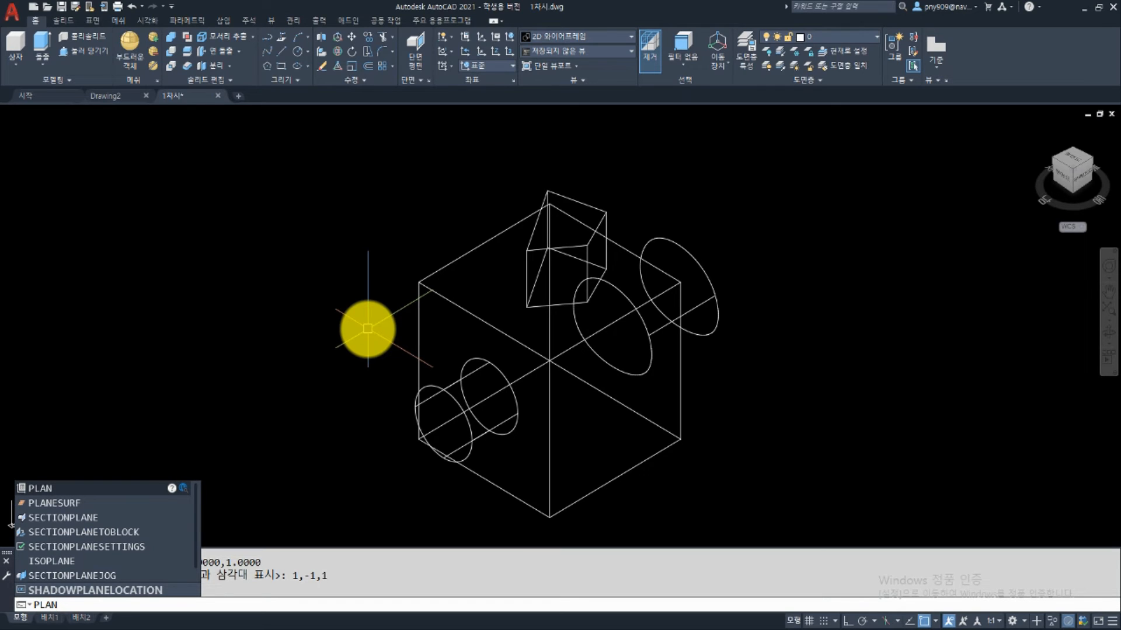
{"action": "key", "text": "Return"}
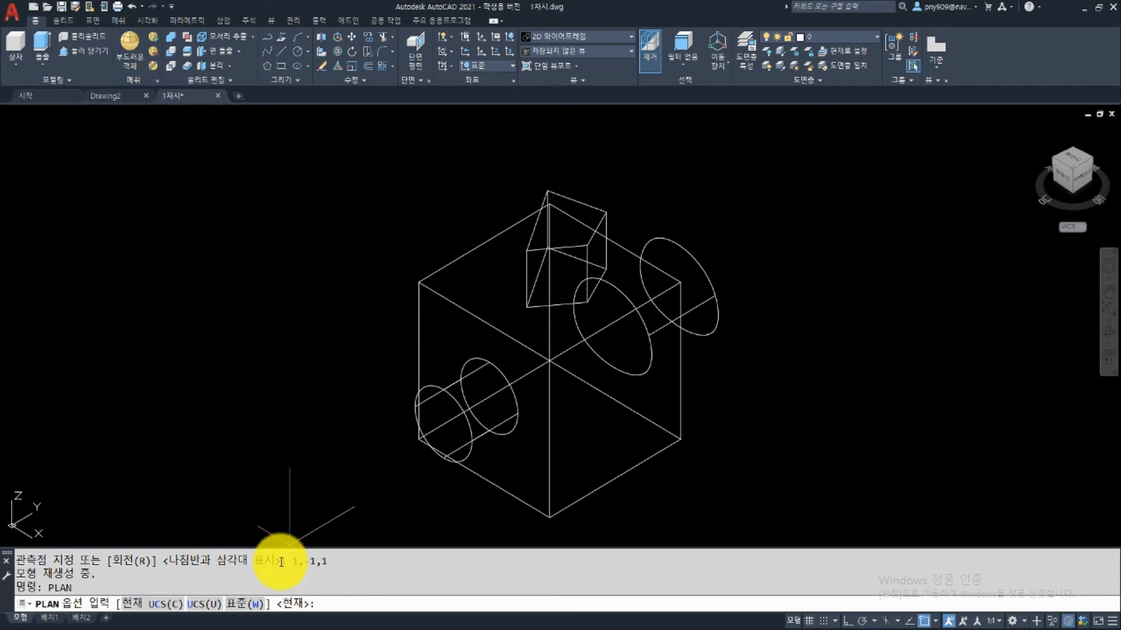
{"action": "left_click", "coordinate": [248, 606]}
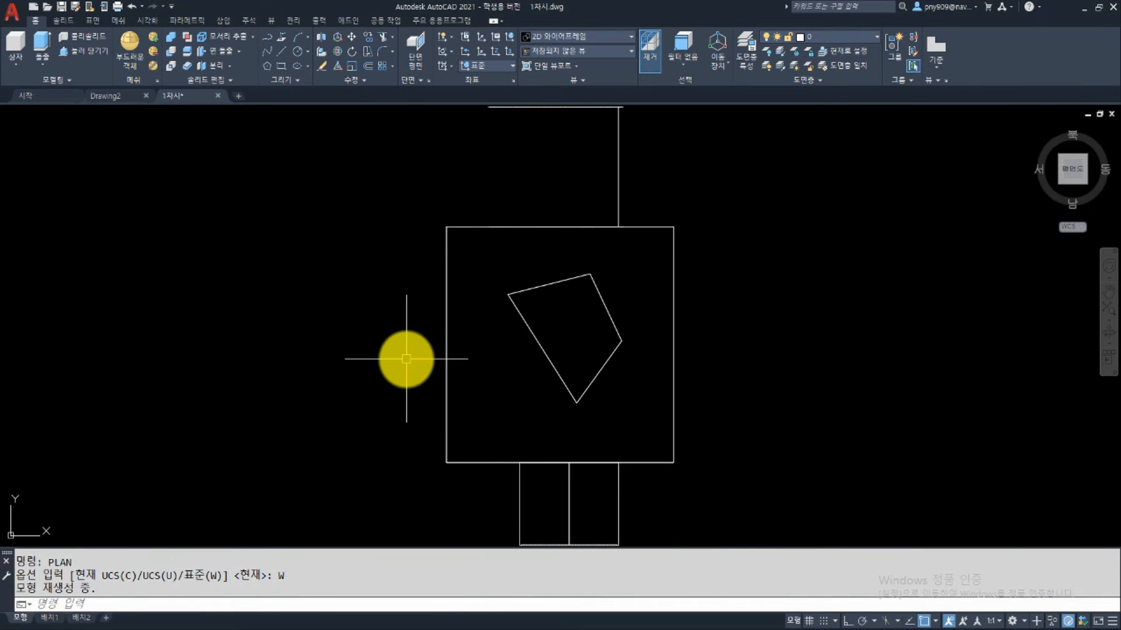
{"action": "type", "text": "plan"}
{"action": "key", "text": "Return"}
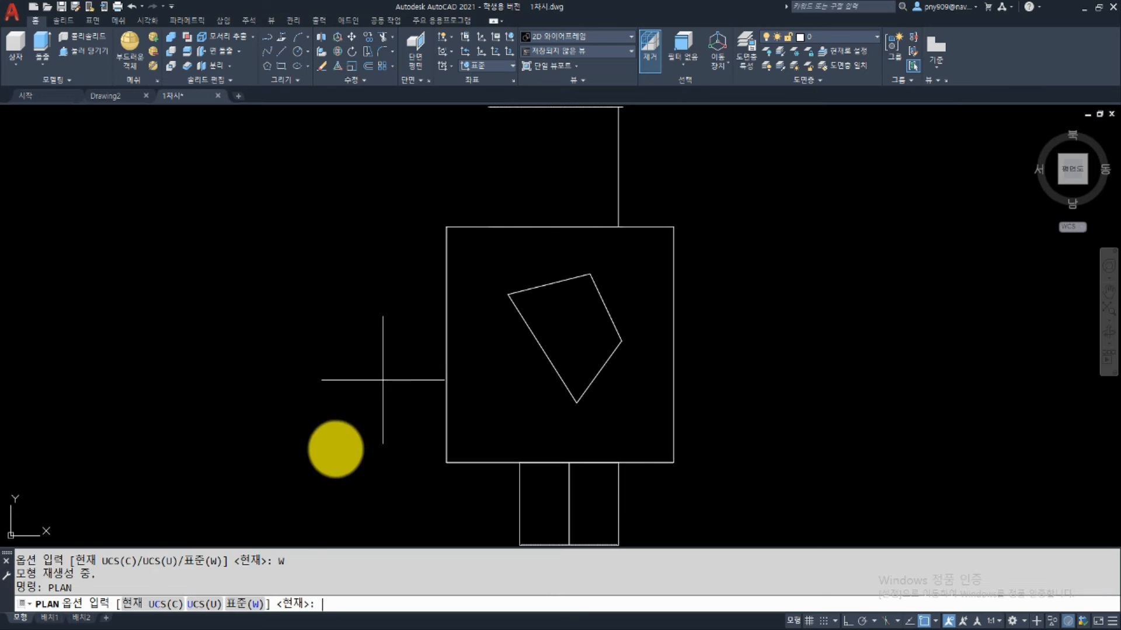
{"action": "left_click", "coordinate": [246, 607]}
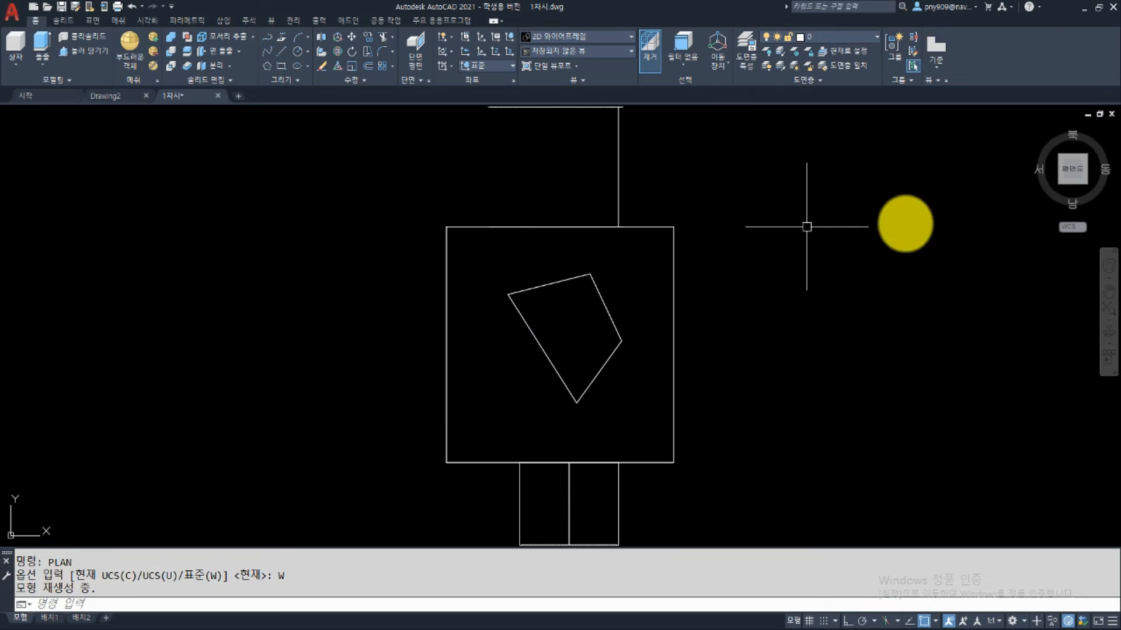
Turn the model to the southeast isometric with the ViewCube and return to plan view using PLAN with the W option.
{"action": "mouse_move", "coordinate": [1061, 199]}
{"action": "mouse_move", "coordinate": [1061, 199]}
{"action": "left_mouse_down"}
{"action": "mouse_move", "coordinate": [1067, 185]}
{"action": "mouse_move", "coordinate": [1074, 196]}
{"action": "left_mouse_up"}
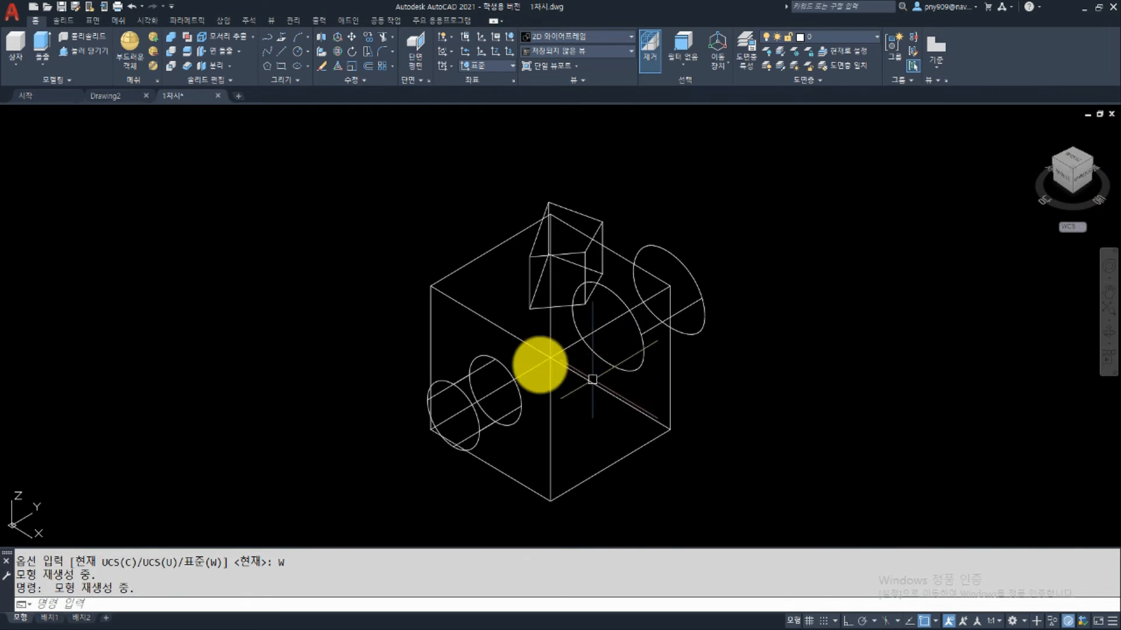
{"action": "type", "text": "PLAN"}
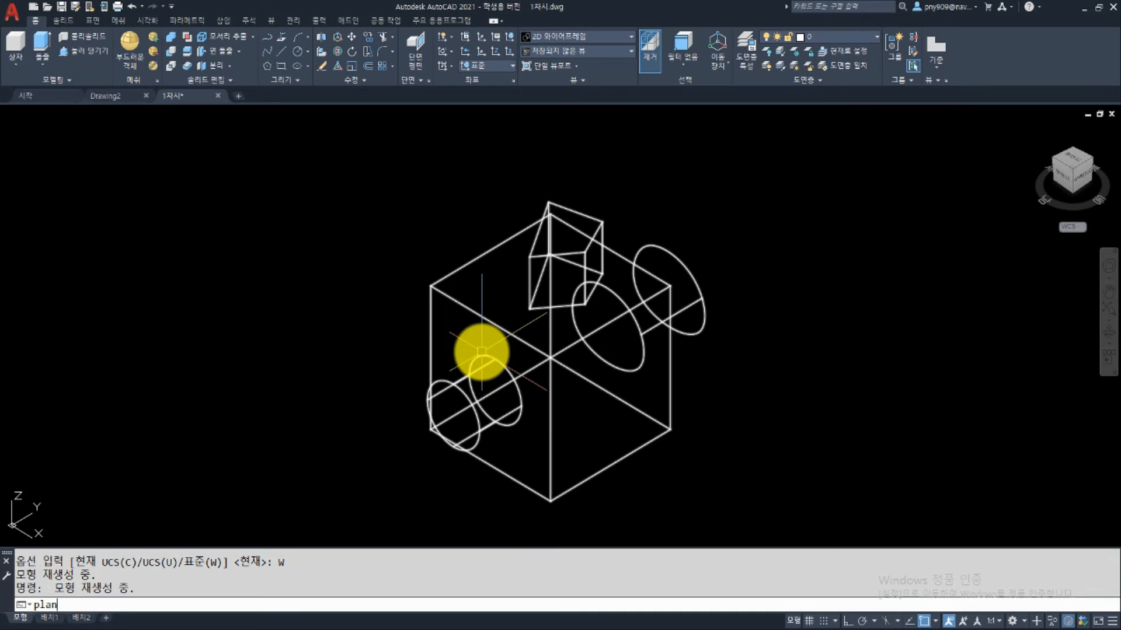
{"action": "key", "text": "Return"}
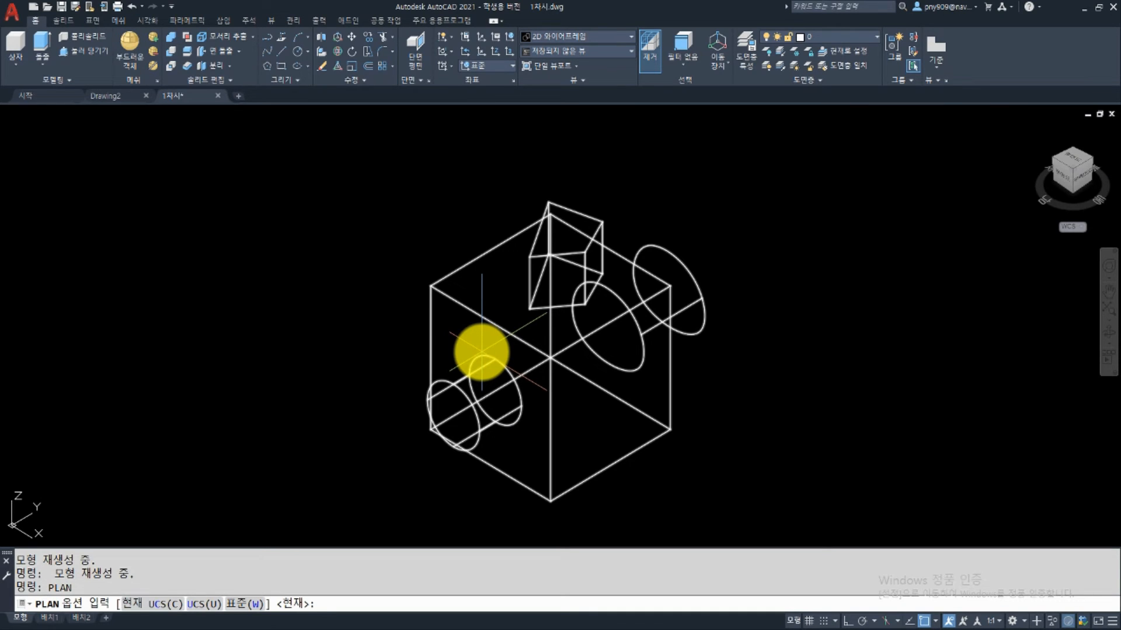
{"action": "type", "text": "w"}
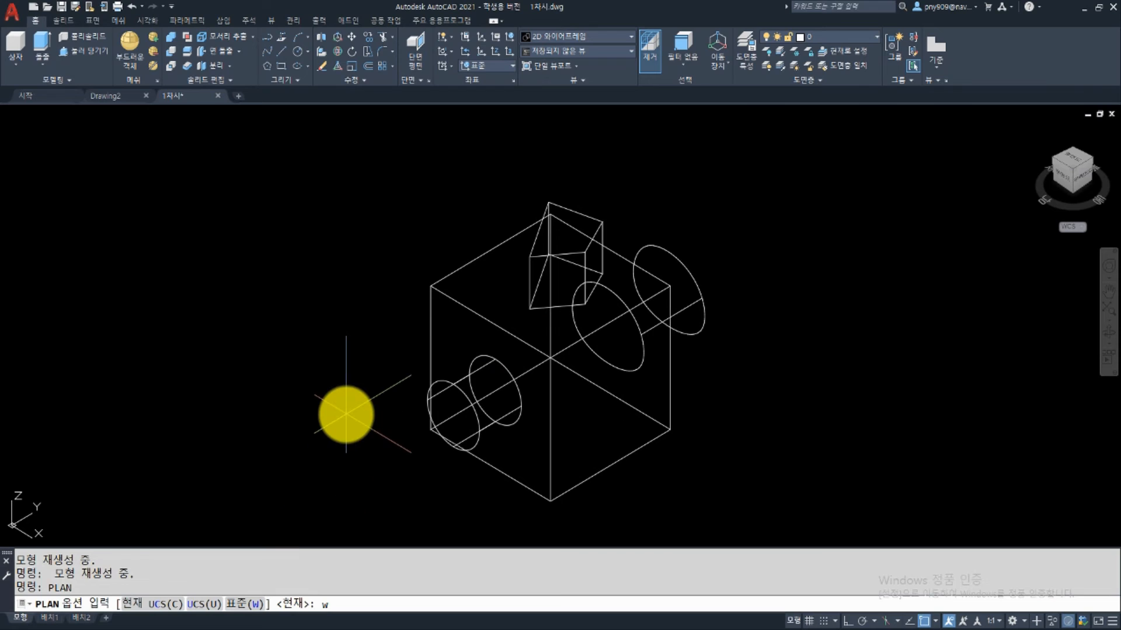
{"action": "key", "text": "Return"}
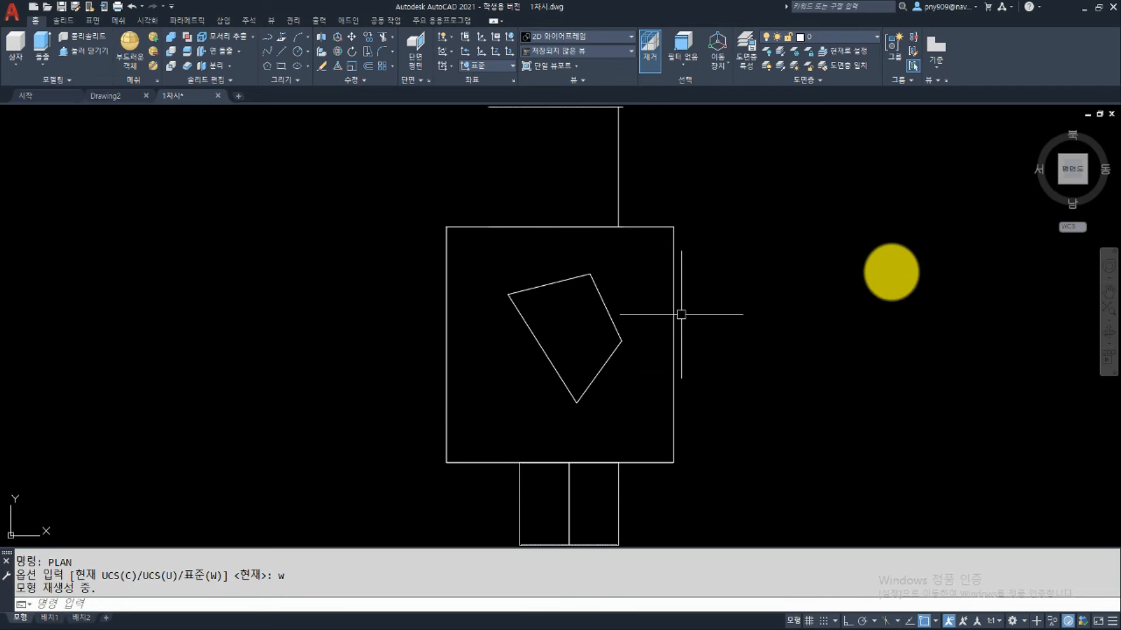
Set the model to the southwest isometric view with the ViewCube.
{"action": "left_click", "coordinate": [1058, 183]}
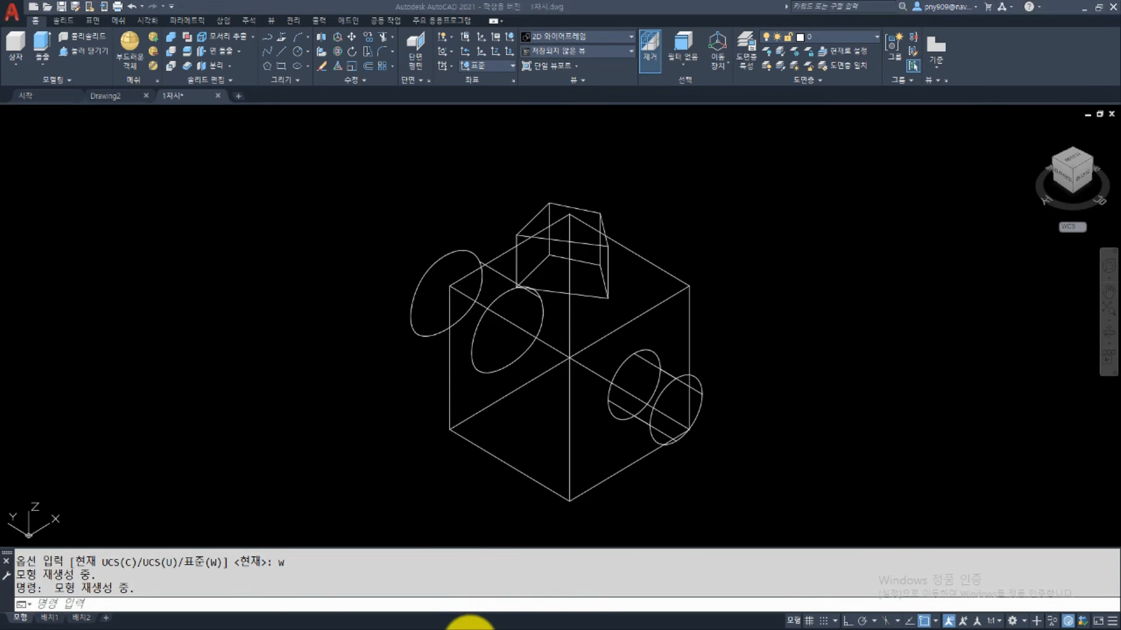
Set the isometric view with -VPOINT and the viewpoint 1,-1,1, and return to the southwest isometric home view with the ViewCube.
{"action": "left_click", "coordinate": [469, 629]}
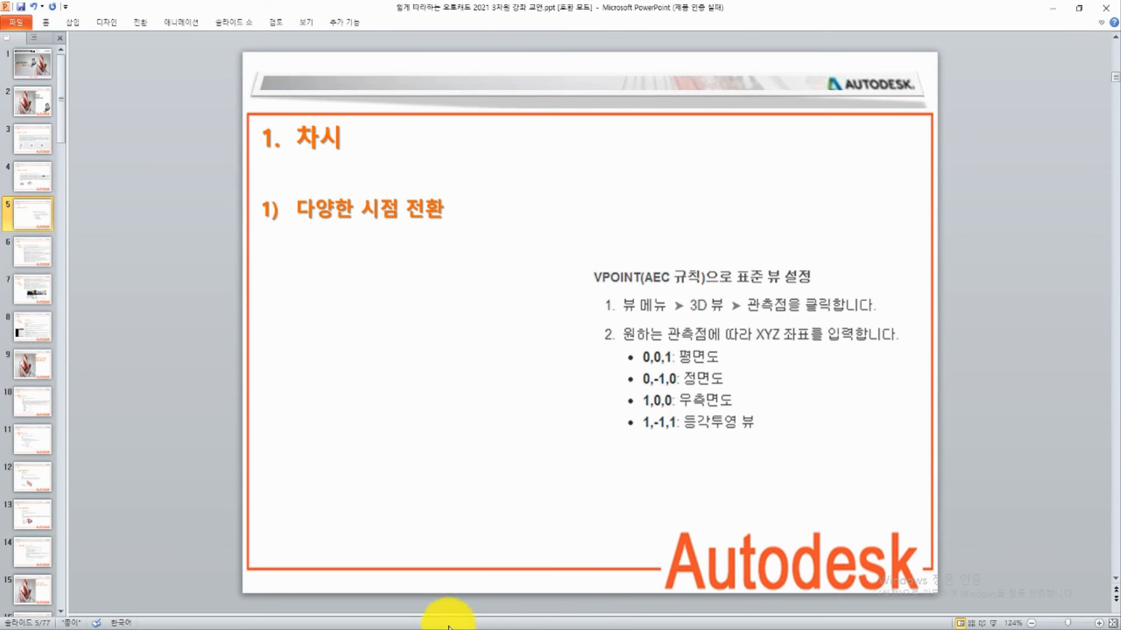
{"action": "left_click", "coordinate": [468, 629]}
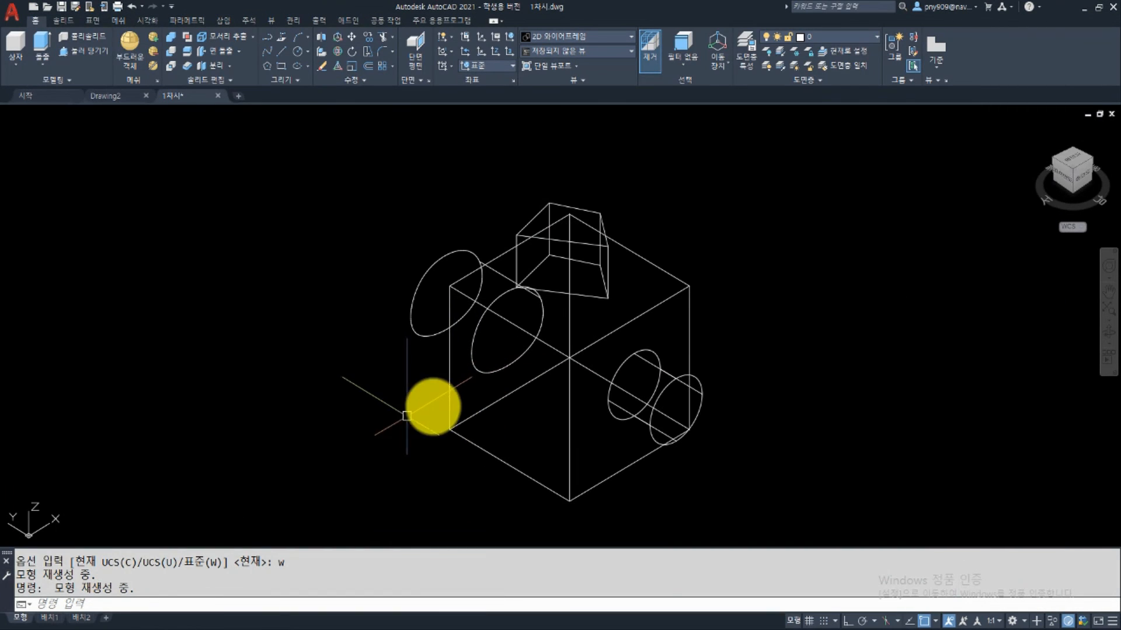
{"action": "type", "text": "-vp"}
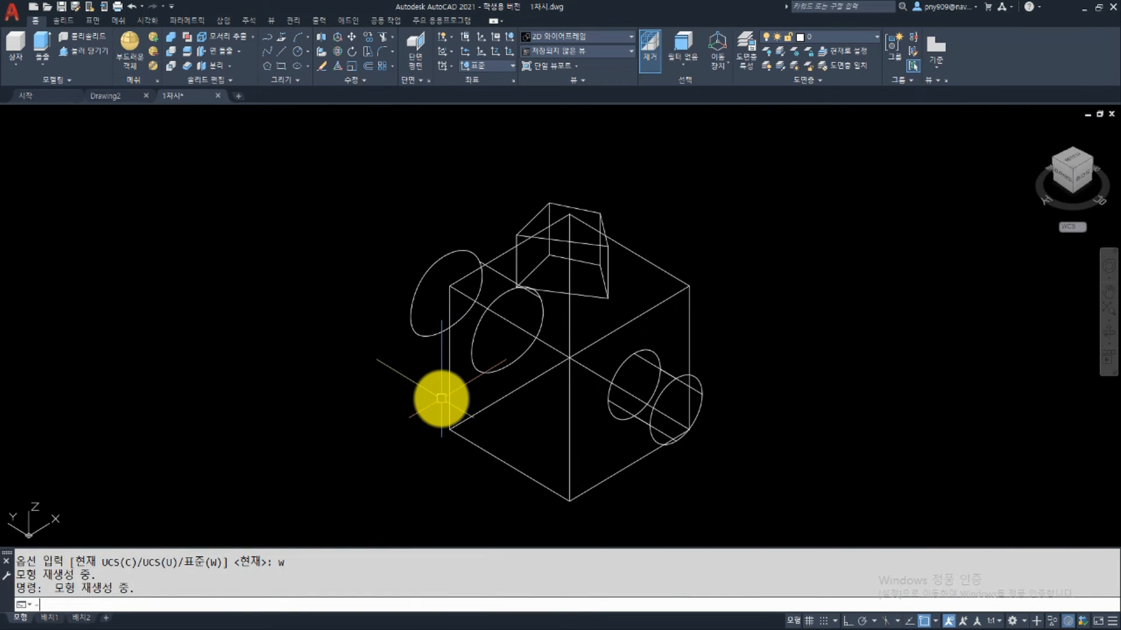
{"action": "key", "text": "Return"}
{"action": "type", "text": "1,-1,1"}
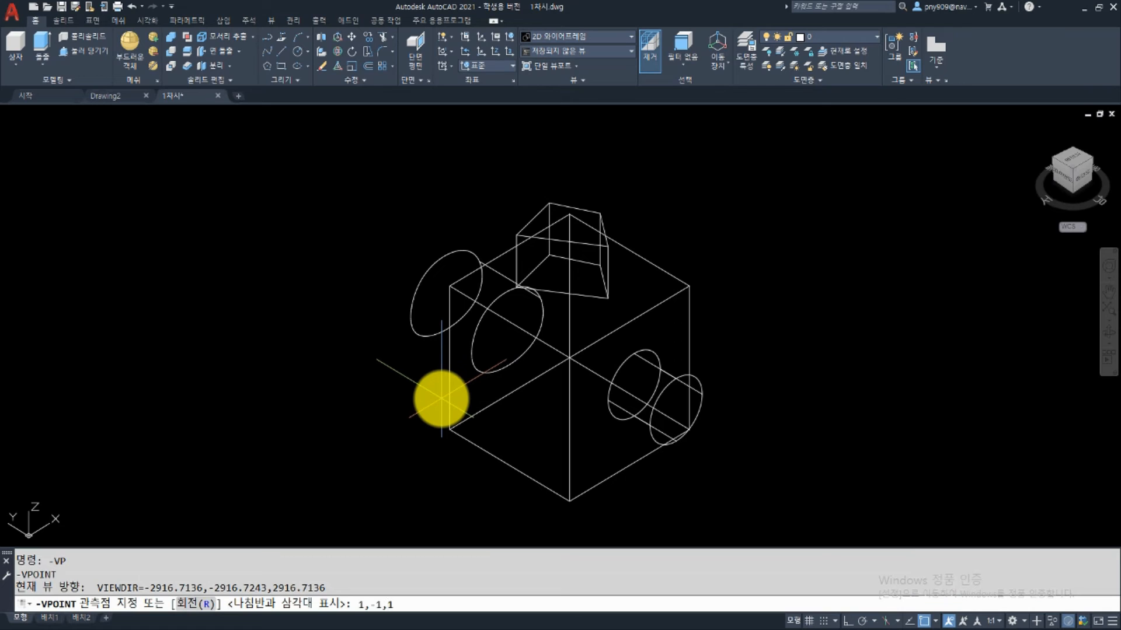
{"action": "key", "text": "Return"}
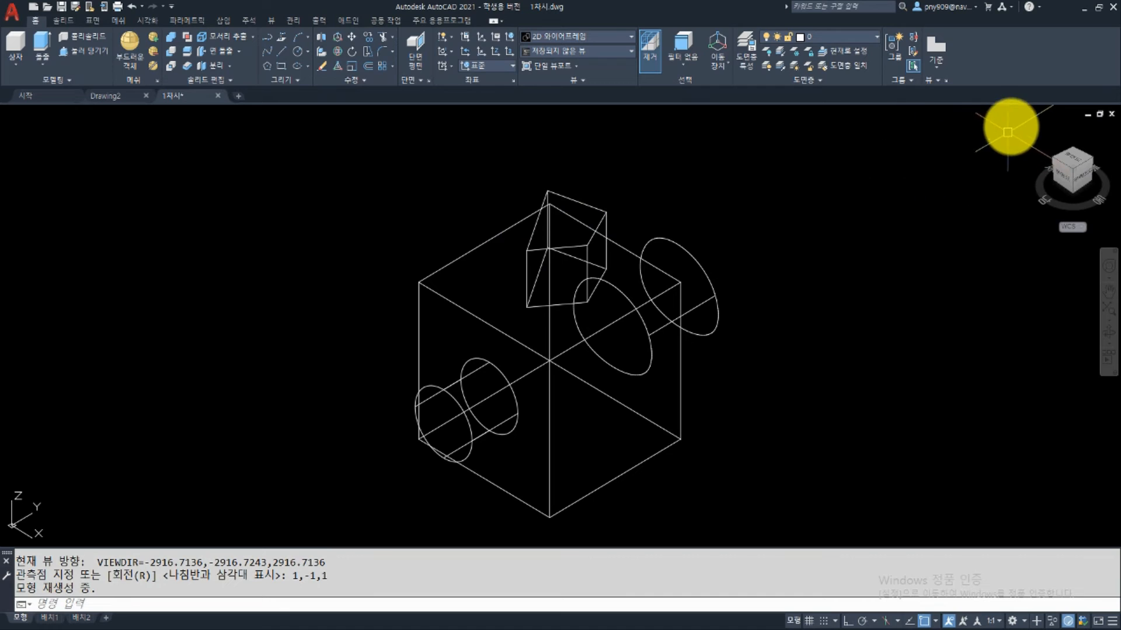
{"action": "left_click", "coordinate": [1034, 133]}
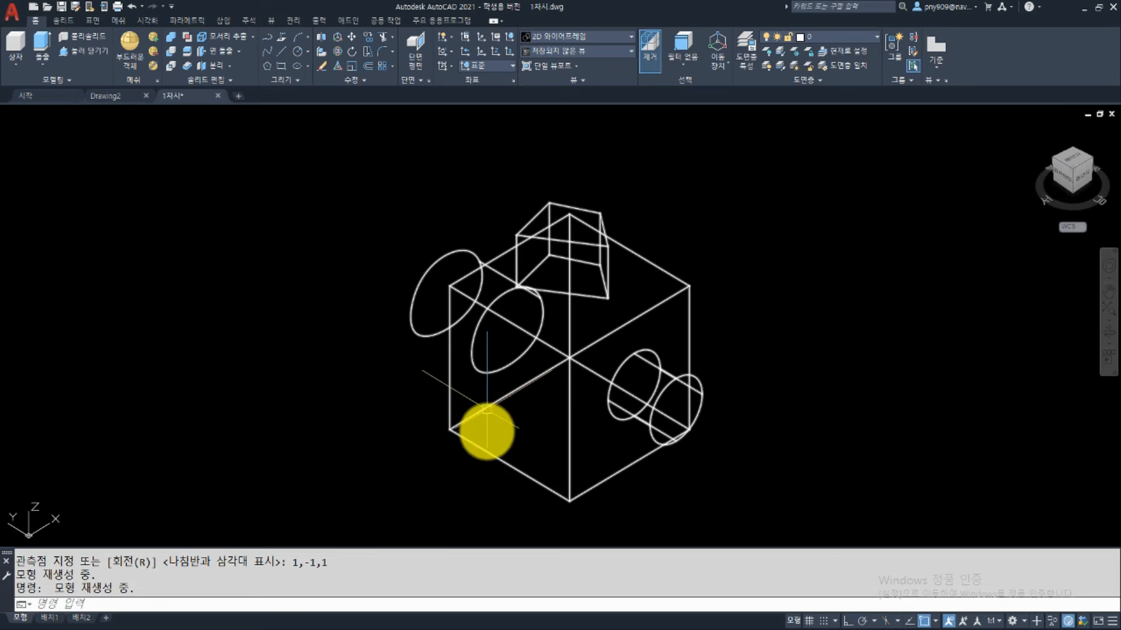
Display the model in the 개념, 숨김 and 실제 visual styles, one after another.
{"action": "middle_click_drag", "start_coordinate": [521, 403], "coordinate": [455, 401]}
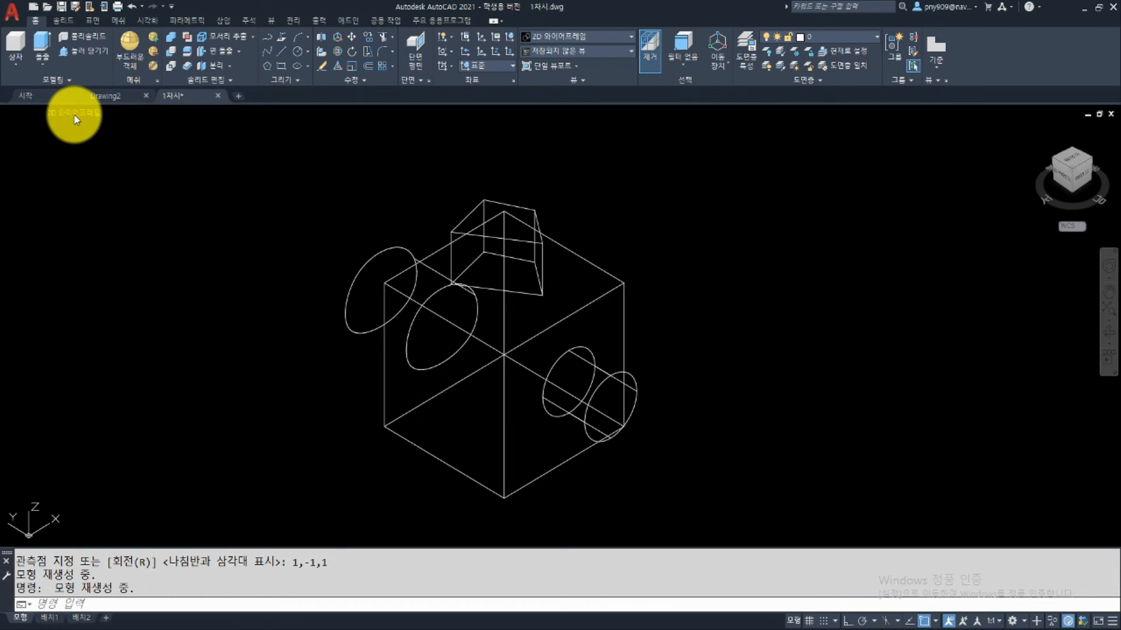
{"action": "left_click", "coordinate": [74, 114]}
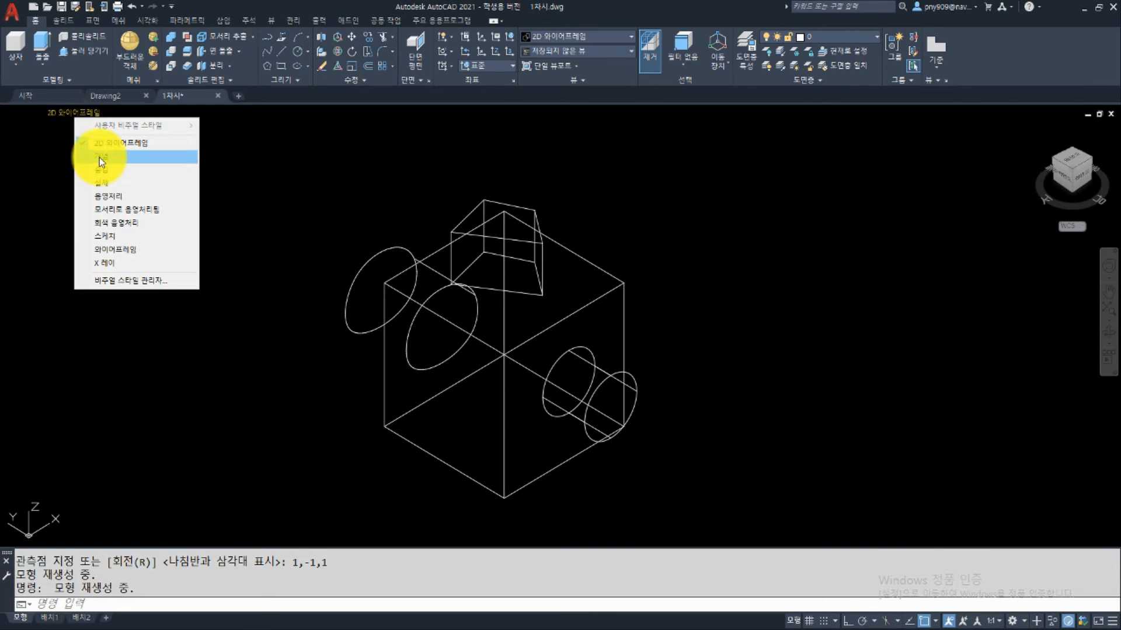
{"action": "left_click", "coordinate": [99, 157]}
{"action": "left_click", "coordinate": [59, 114]}
{"action": "left_click", "coordinate": [86, 170]}
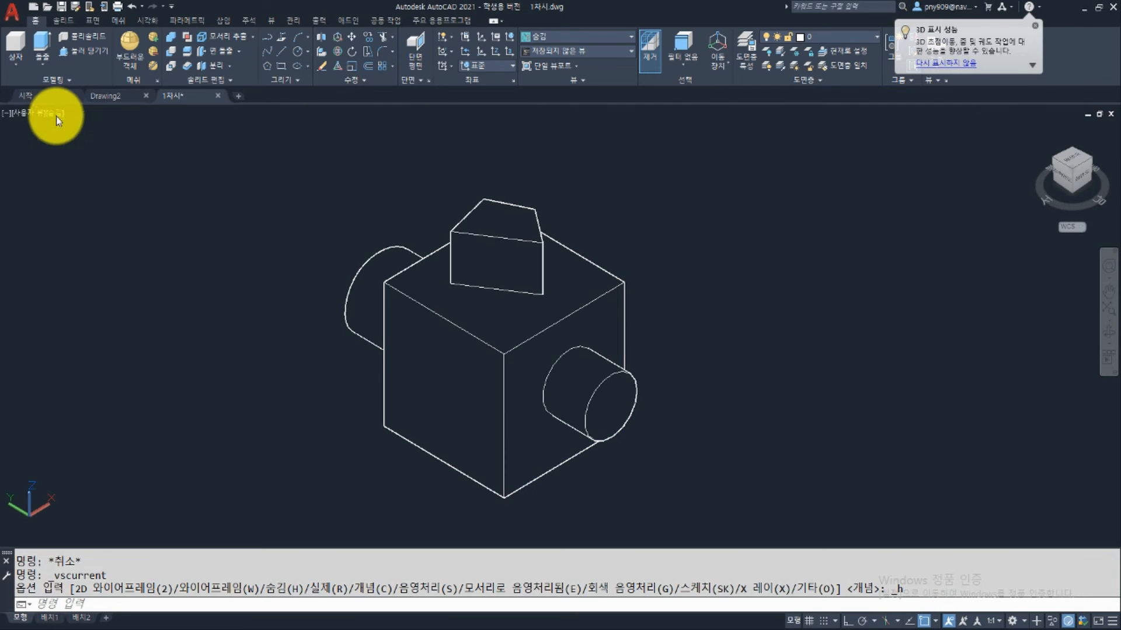
{"action": "left_click", "coordinate": [55, 113]}
{"action": "left_click", "coordinate": [82, 186]}
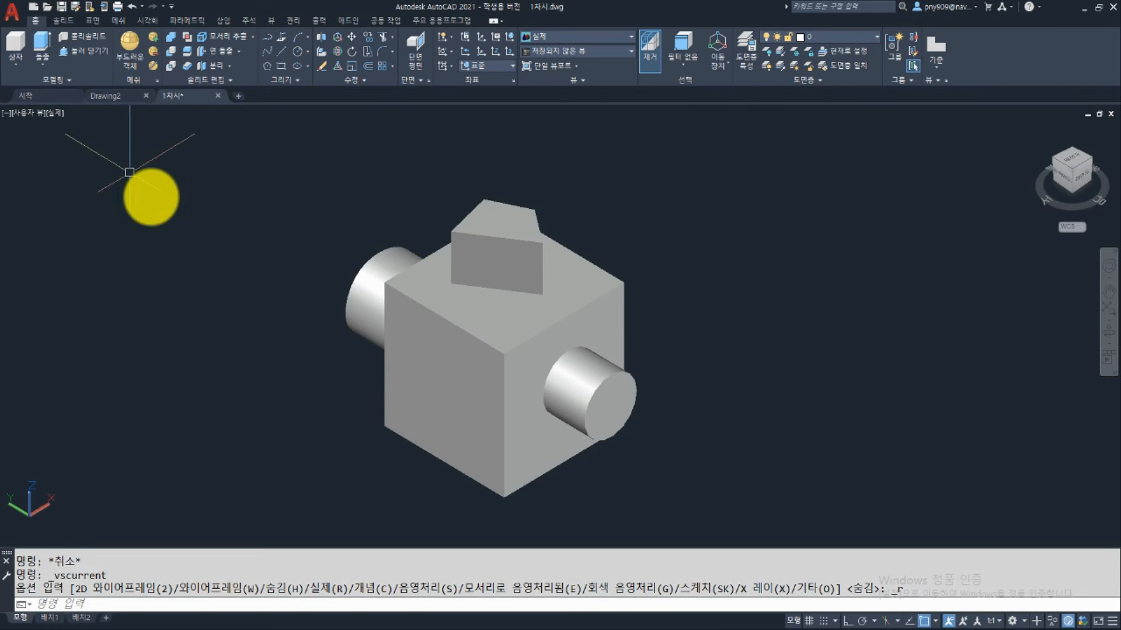
Display the model in the 음영처리, 모서리로 음영처리됨 and 회색 음영처리 visual styles in turn.
{"action": "middle_click_drag", "start_coordinate": [561, 375], "coordinate": [529, 353]}
{"action": "scroll", "coordinate": [510, 389], "scroll_direction": "up", "scroll_amount": 3}
{"action": "scroll", "coordinate": [509, 390], "scroll_direction": "down", "scroll_amount": 4}
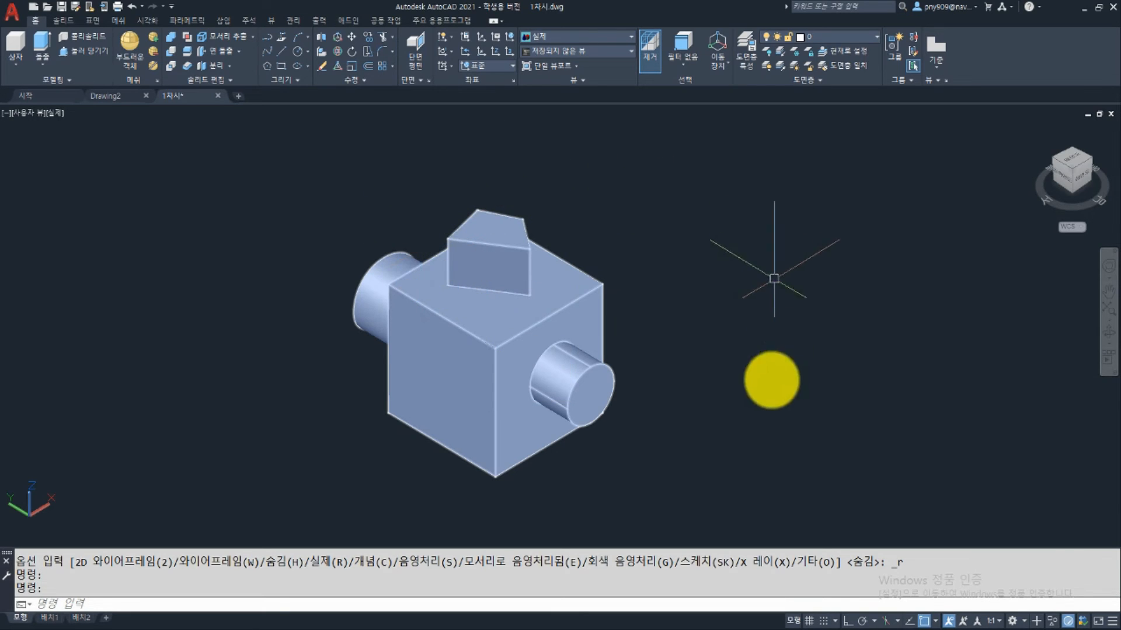
{"action": "mouse_move", "coordinate": [514, 346]}
{"action": "middle_mouse_down"}
{"action": "mouse_move", "coordinate": [456, 364]}
{"action": "mouse_move", "coordinate": [488, 351]}
{"action": "middle_mouse_up"}
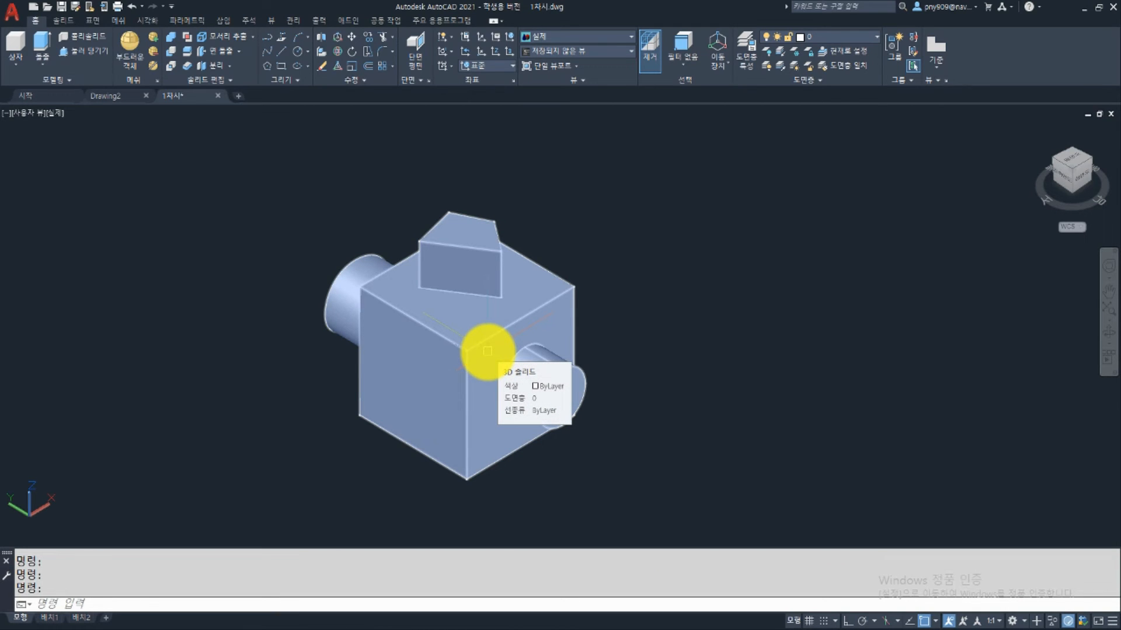
{"action": "left_click", "coordinate": [51, 114]}
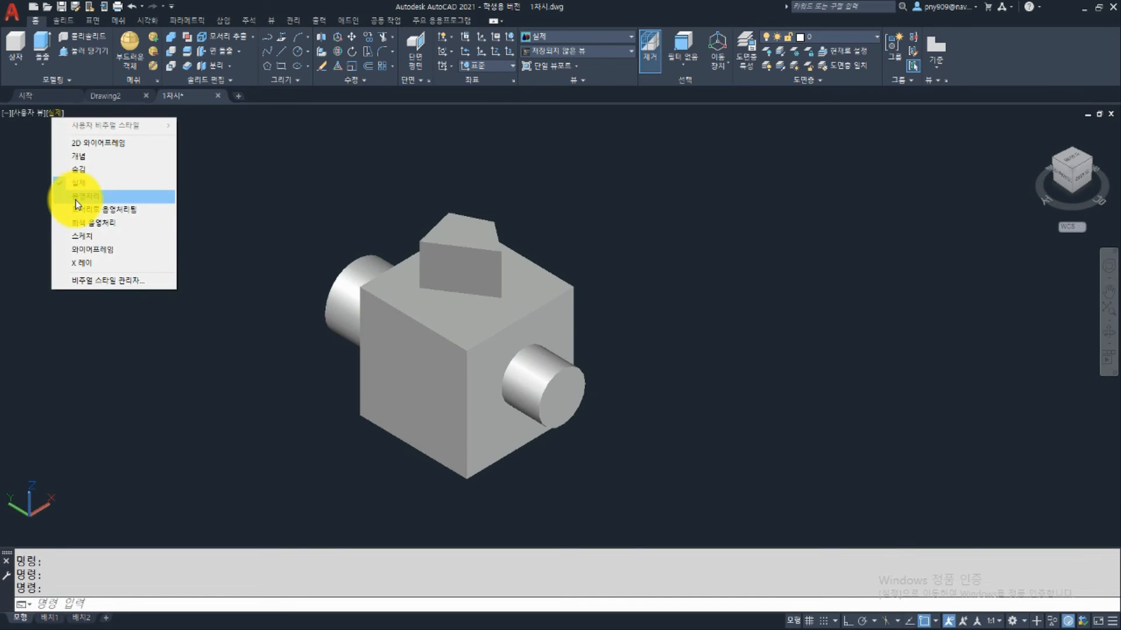
{"action": "left_click", "coordinate": [75, 200]}
{"action": "left_click", "coordinate": [66, 117]}
{"action": "left_click", "coordinate": [83, 210]}
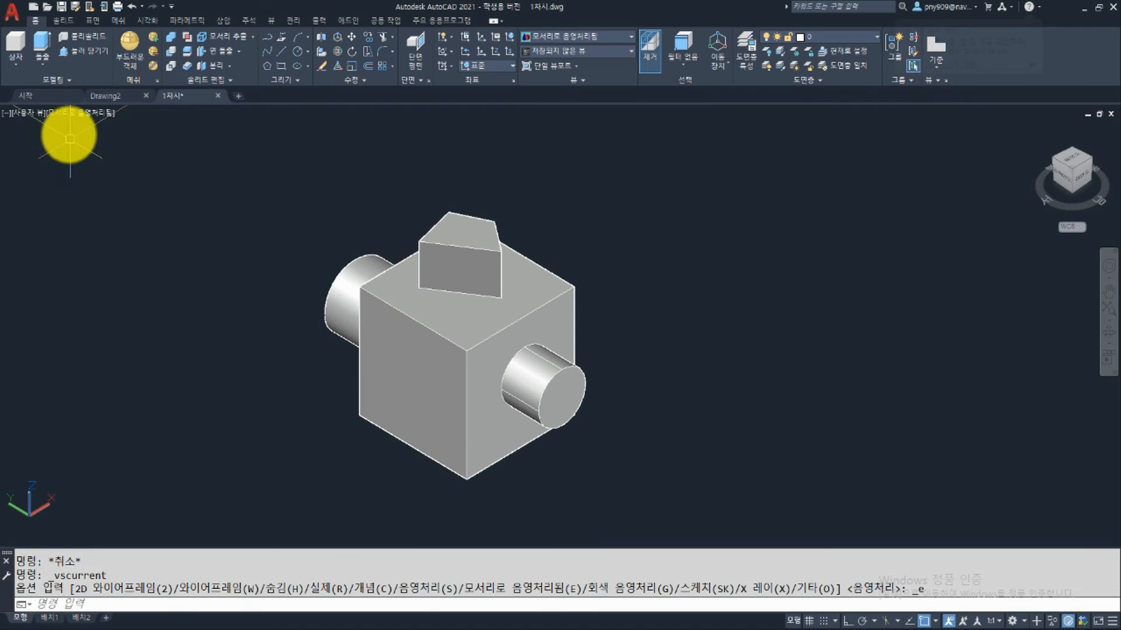
{"action": "left_click", "coordinate": [83, 115]}
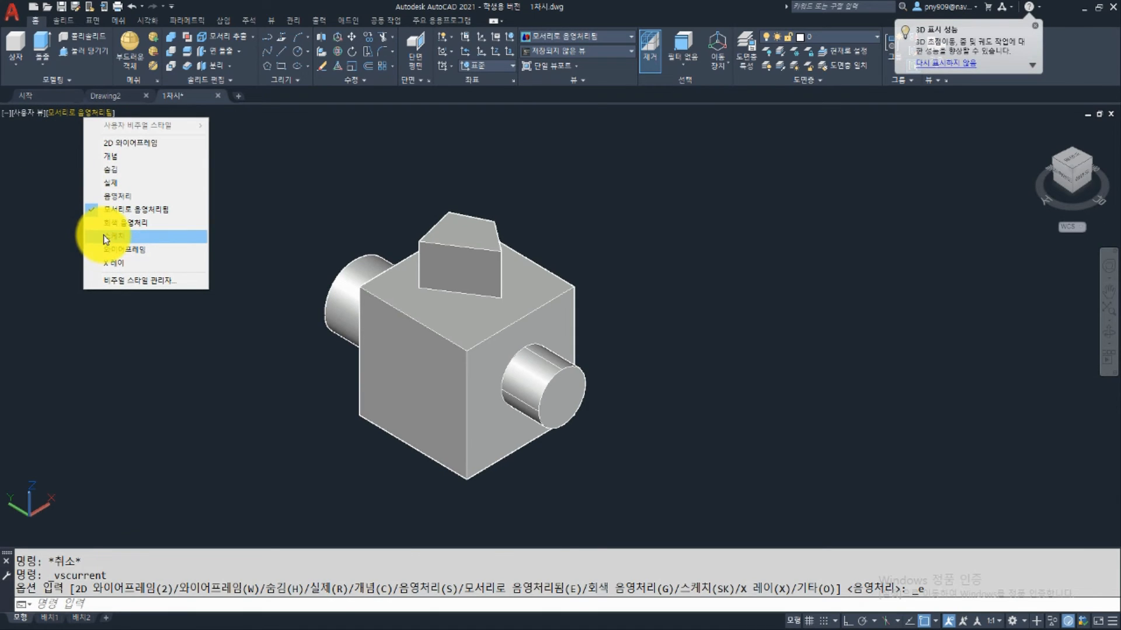
{"action": "left_click", "coordinate": [108, 222]}
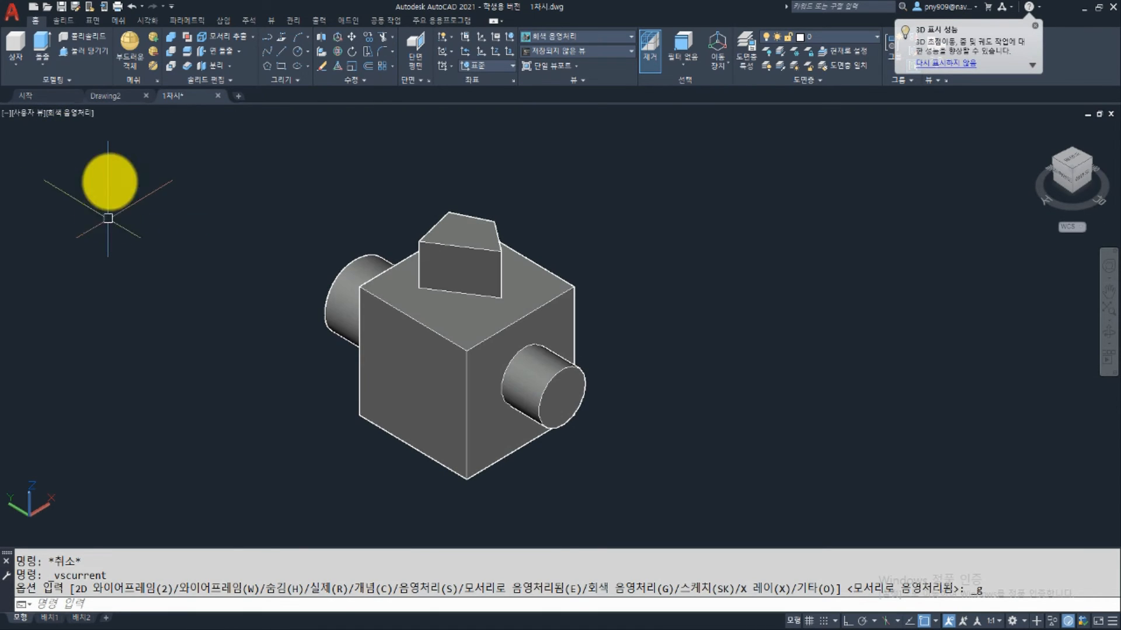
Display the model in the 스케치, 와이어프레임 and X 레이 visual styles in turn.
{"action": "left_click", "coordinate": [75, 116]}
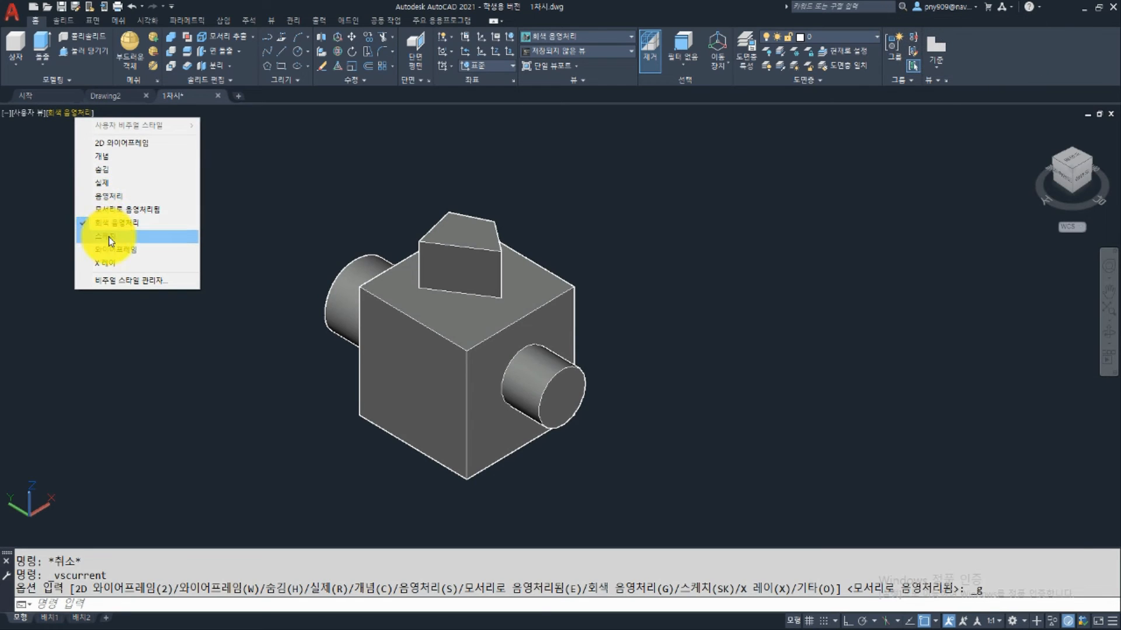
{"action": "left_click", "coordinate": [109, 236]}
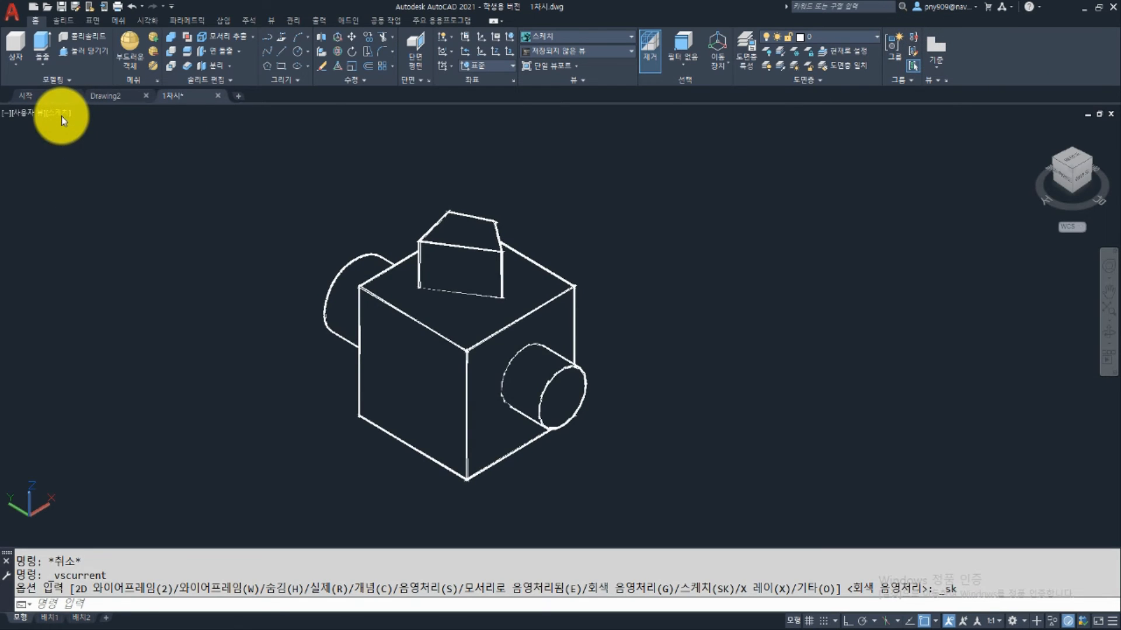
{"action": "left_click", "coordinate": [61, 114]}
{"action": "left_click", "coordinate": [90, 250]}
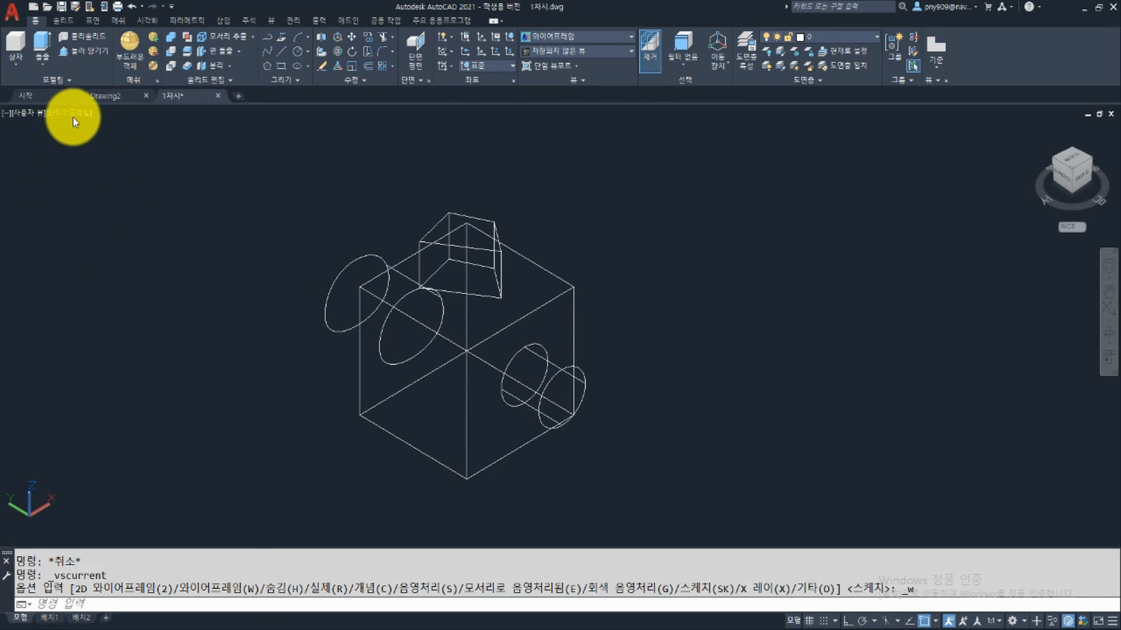
{"action": "left_click", "coordinate": [74, 120]}
{"action": "left_click", "coordinate": [96, 263]}
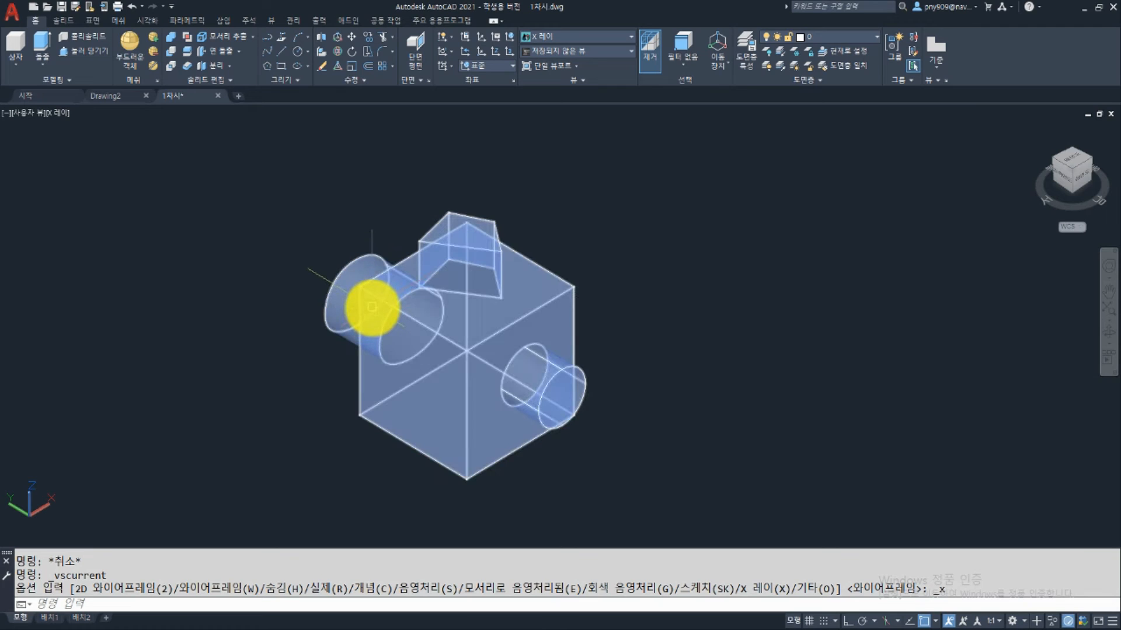
{"action": "mouse_move", "coordinate": [440, 320]}
{"action": "middle_mouse_down", "text": "shift"}
{"action": "mouse_move", "coordinate": [453, 325]}
{"action": "mouse_move", "coordinate": [432, 339]}
{"action": "middle_mouse_up", "text": "shift"}
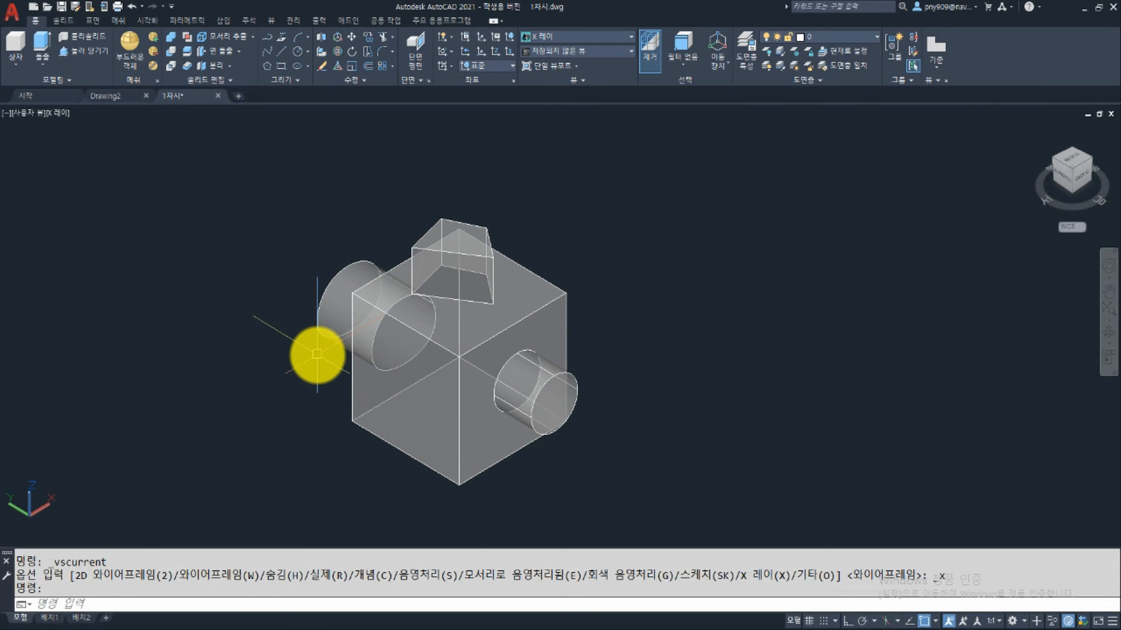
Change the visual style from X 레이 to 와이어프레임, and return the model to 2D 와이어프레임.
{"action": "left_click", "coordinate": [59, 116]}
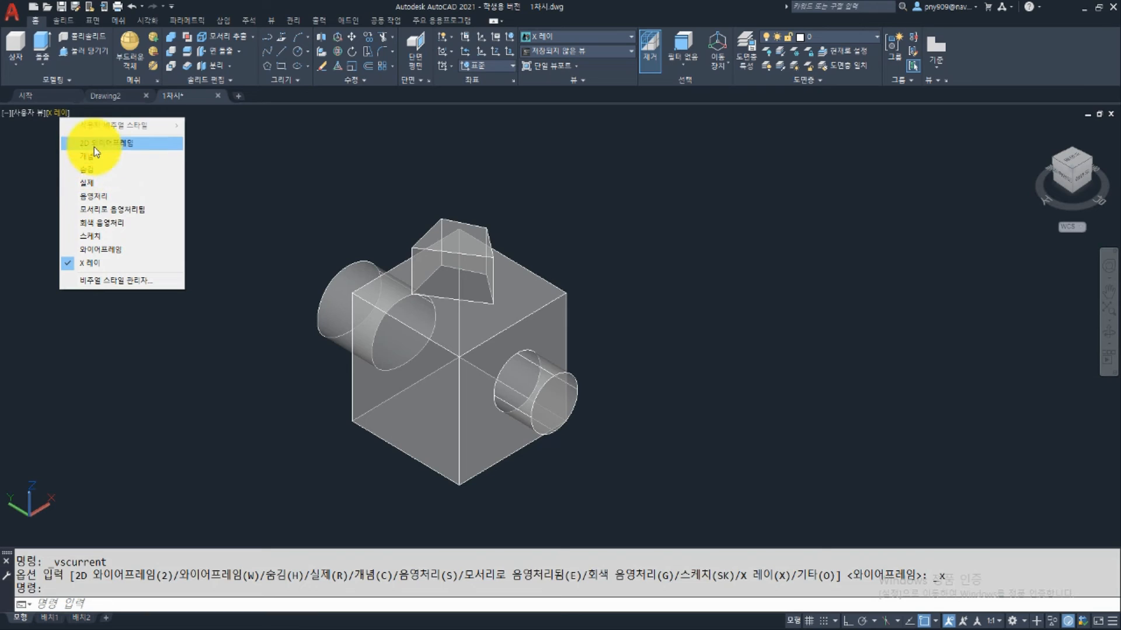
{"action": "left_click", "coordinate": [106, 252]}
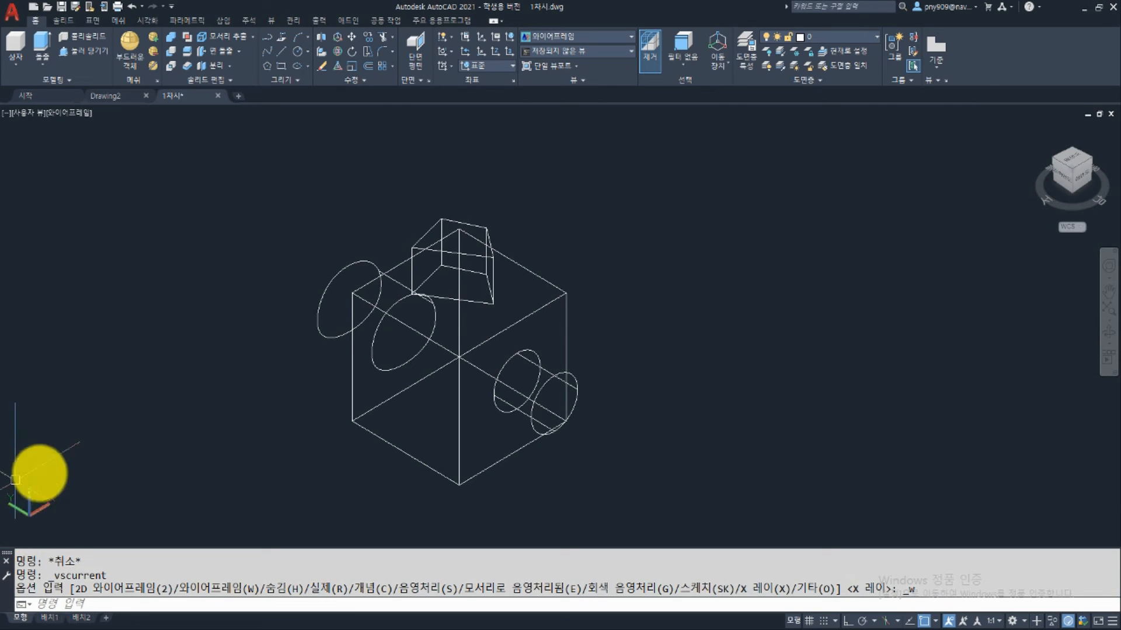
{"action": "left_click", "coordinate": [76, 113]}
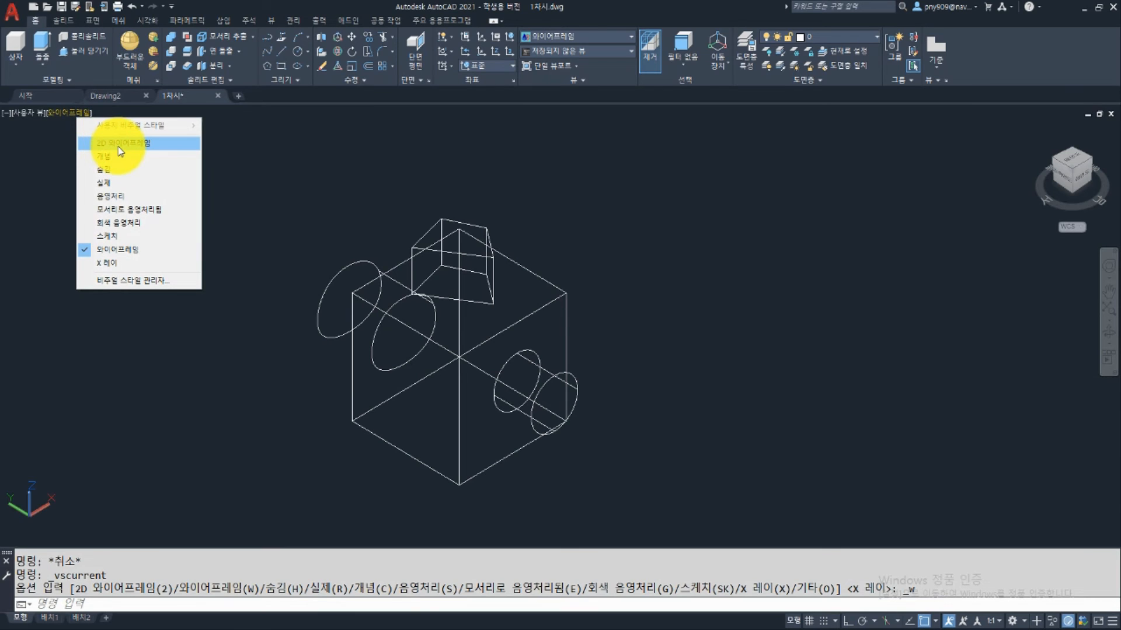
{"action": "left_click", "coordinate": [119, 151]}
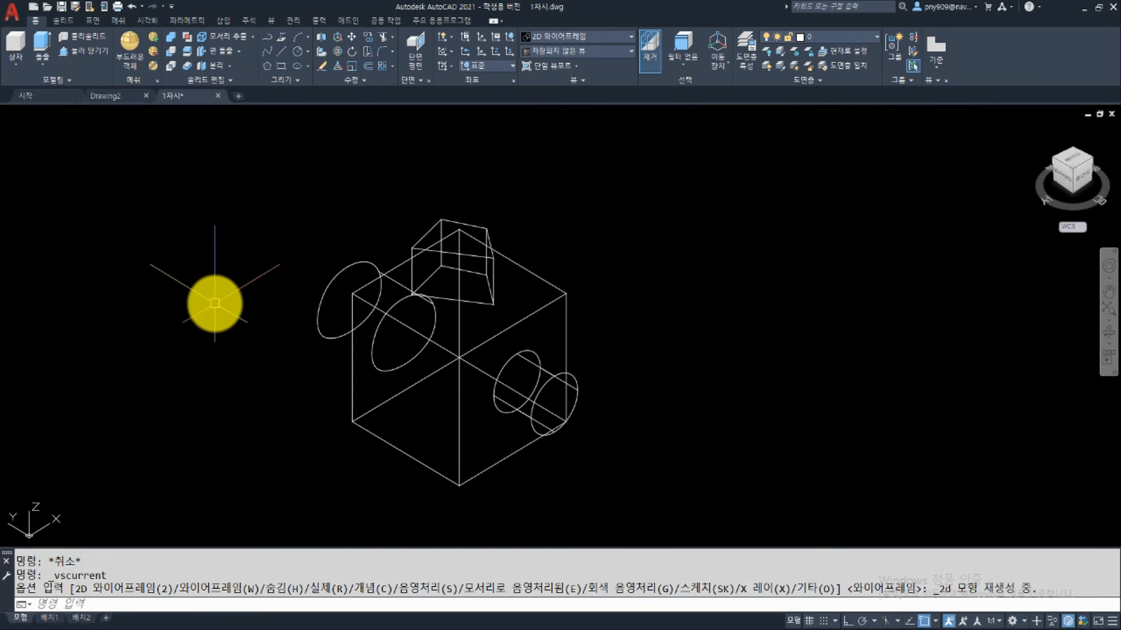
Run SHADEMODE with the 2D 와이어프레임(2) option, and repeat it with the 와이어프레임(W) option.
{"action": "mouse_move", "coordinate": [67, 120]}
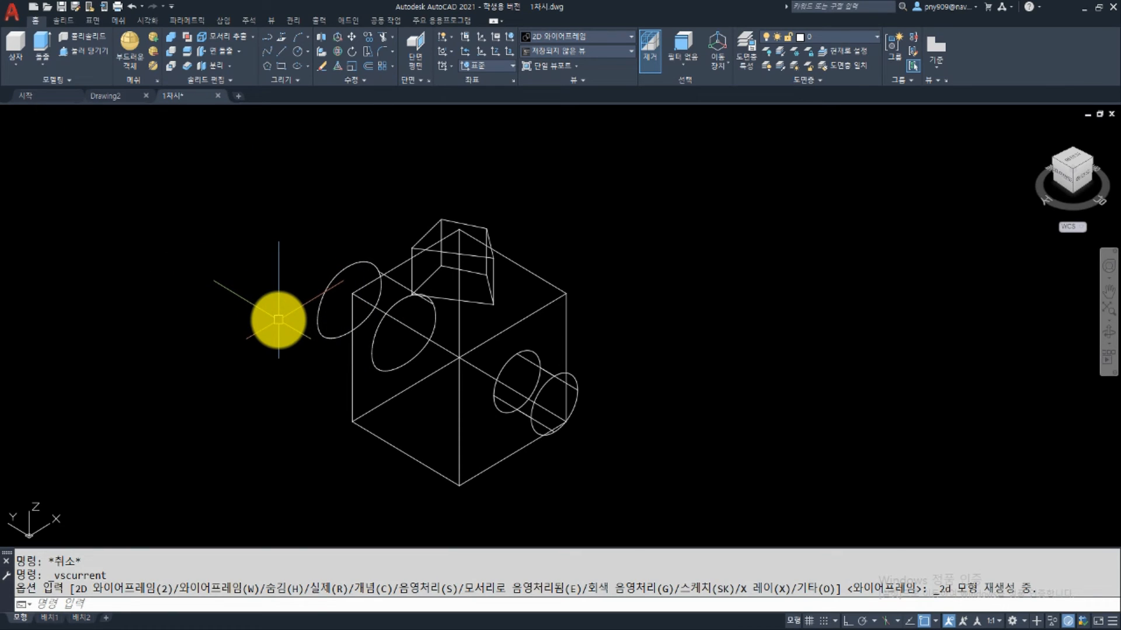
{"action": "type", "text": "emode"}
{"action": "key", "text": "Return"}
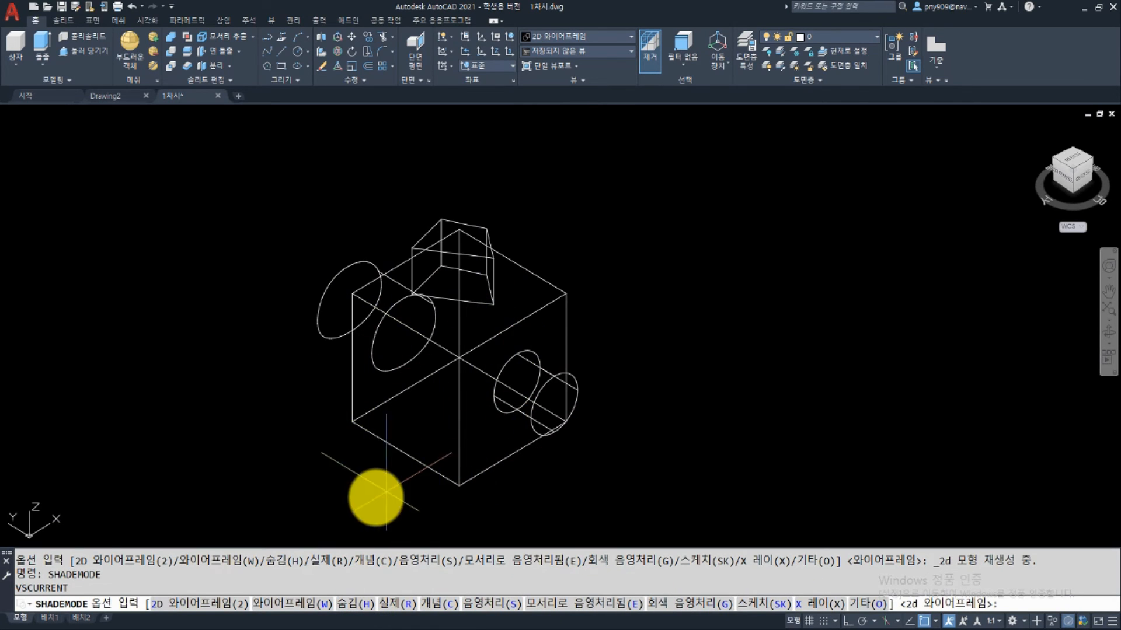
{"action": "left_click", "coordinate": [208, 605]}
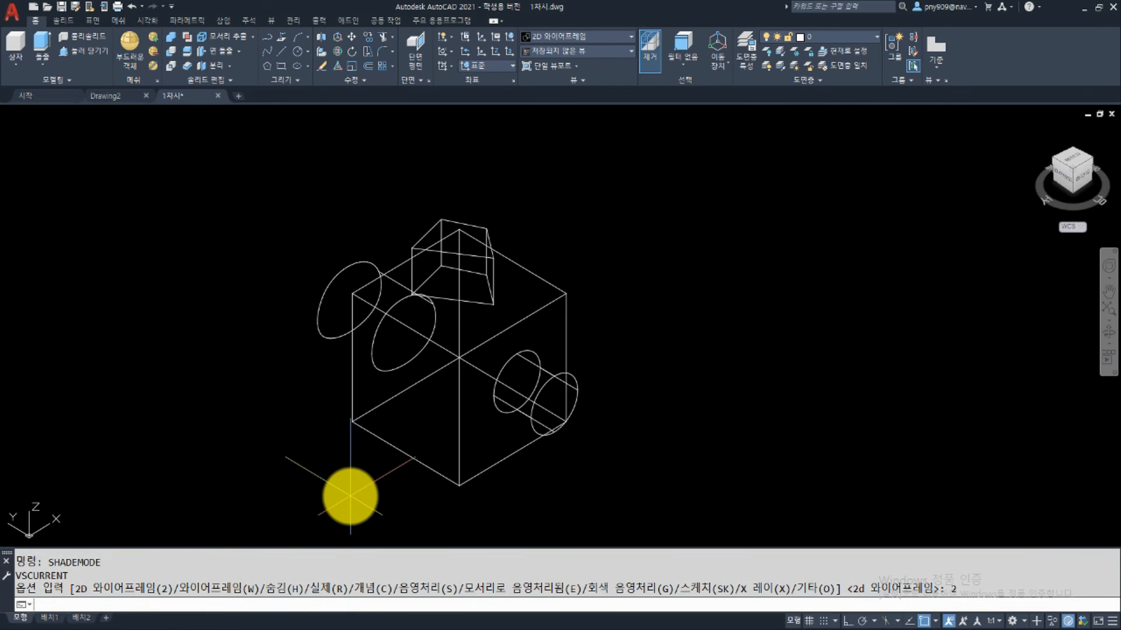
{"action": "key", "text": "Return"}
{"action": "left_click", "coordinate": [300, 607]}
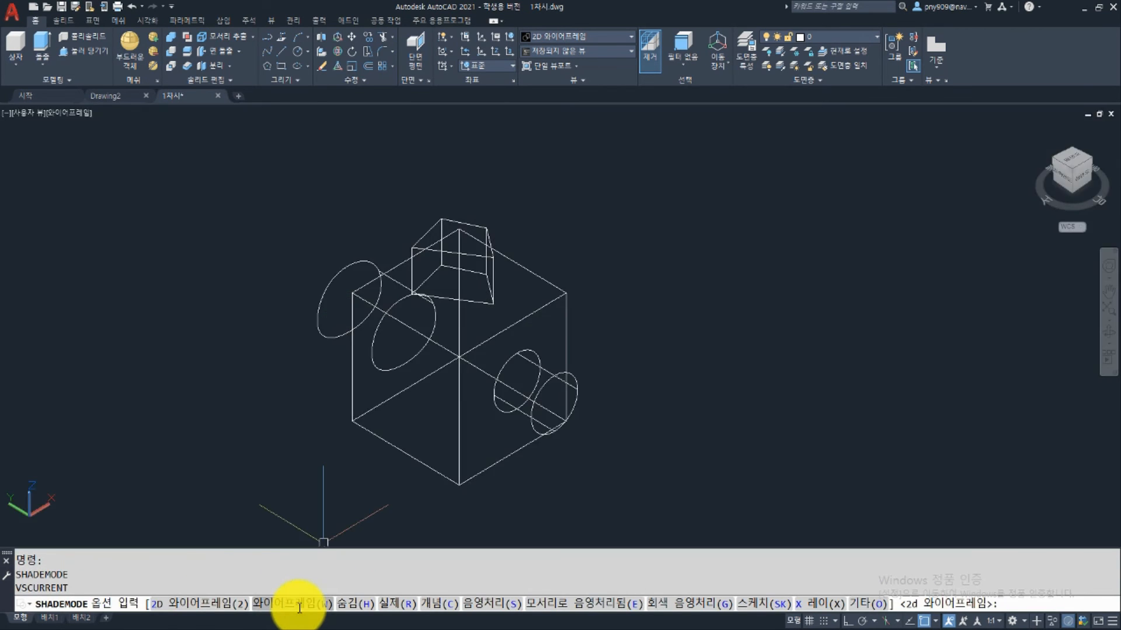
Repeat SHADEMODE with the 숨김(H) option, and switch back to 2D wireframe with the 2 option.
{"action": "key", "text": "Return"}
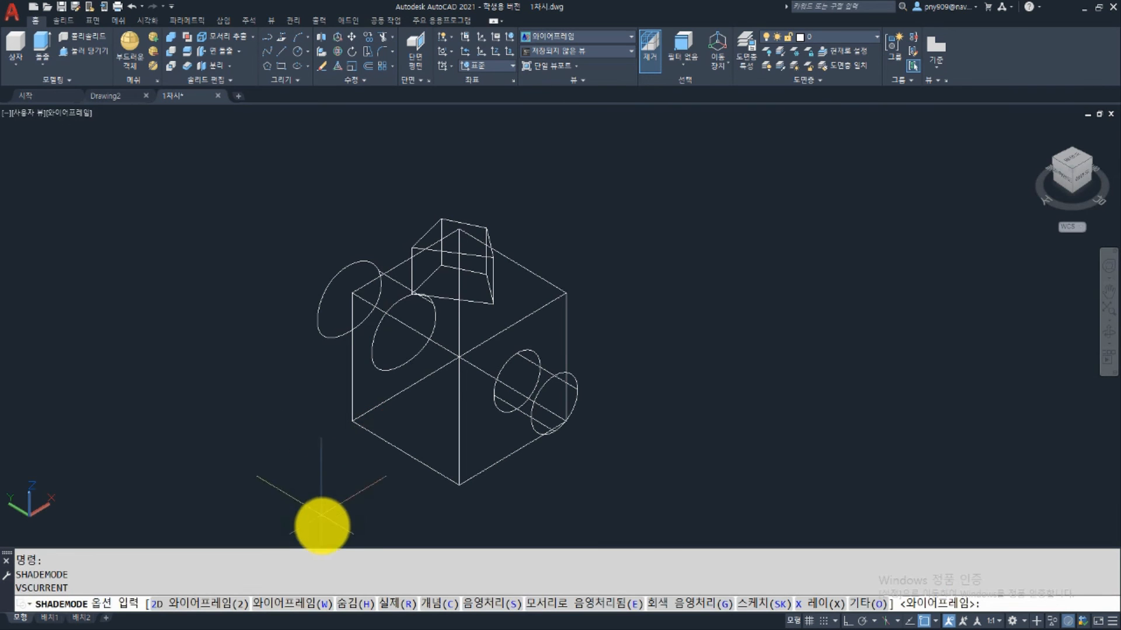
{"action": "left_click", "coordinate": [355, 602]}
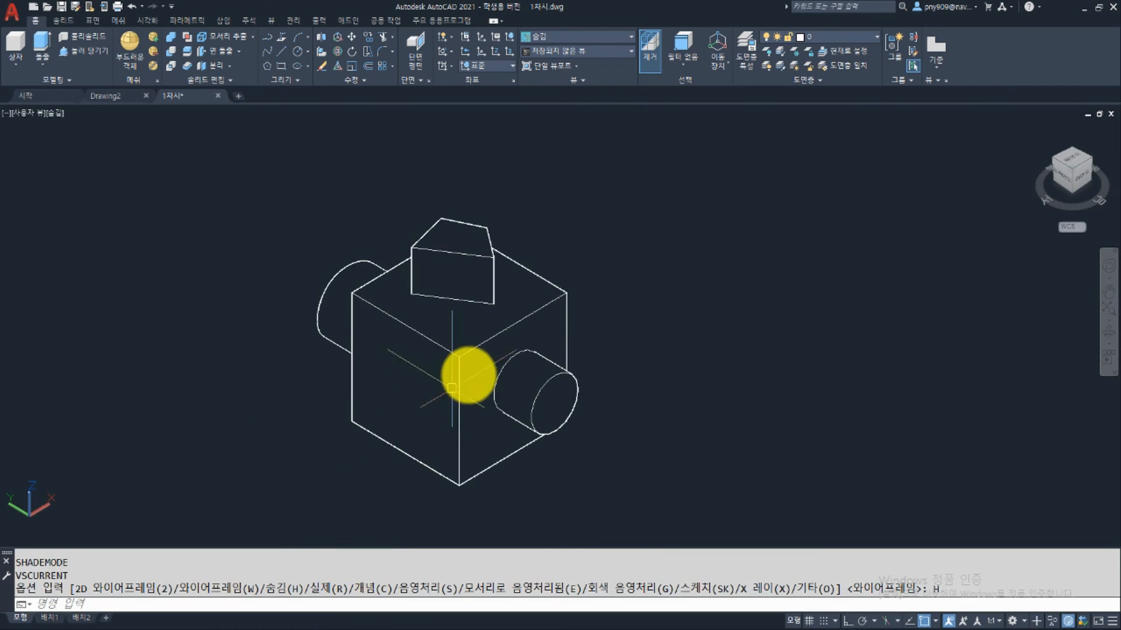
{"action": "key", "text": "Return"}
{"action": "left_click", "coordinate": [220, 609]}
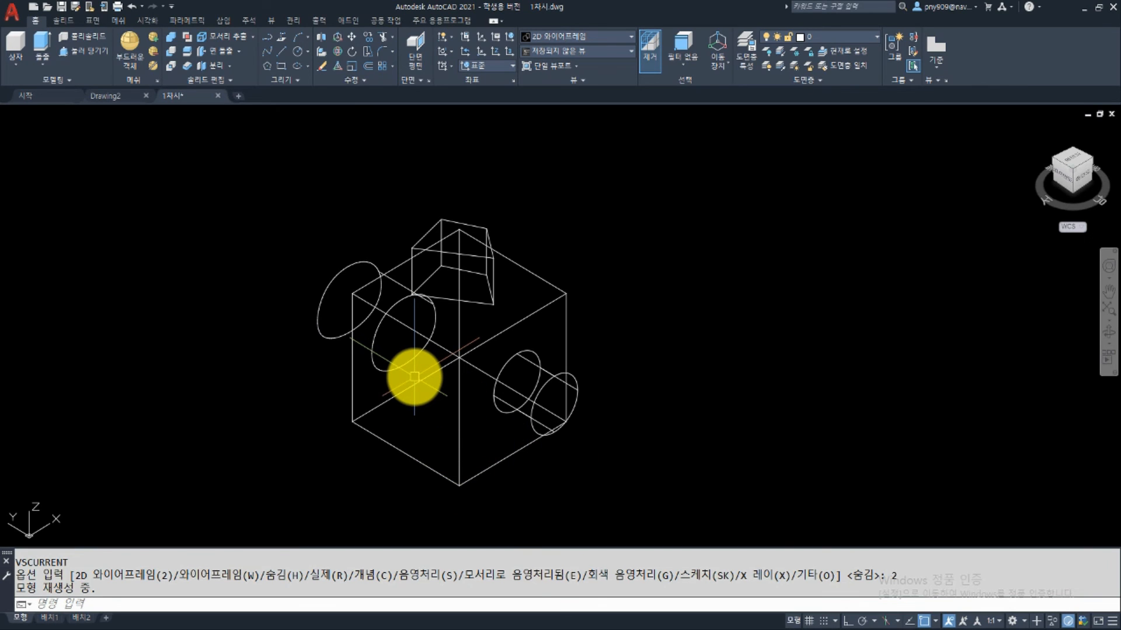
{"action": "scroll", "coordinate": [415, 377], "scroll_direction": "up", "scroll_amount": 3}
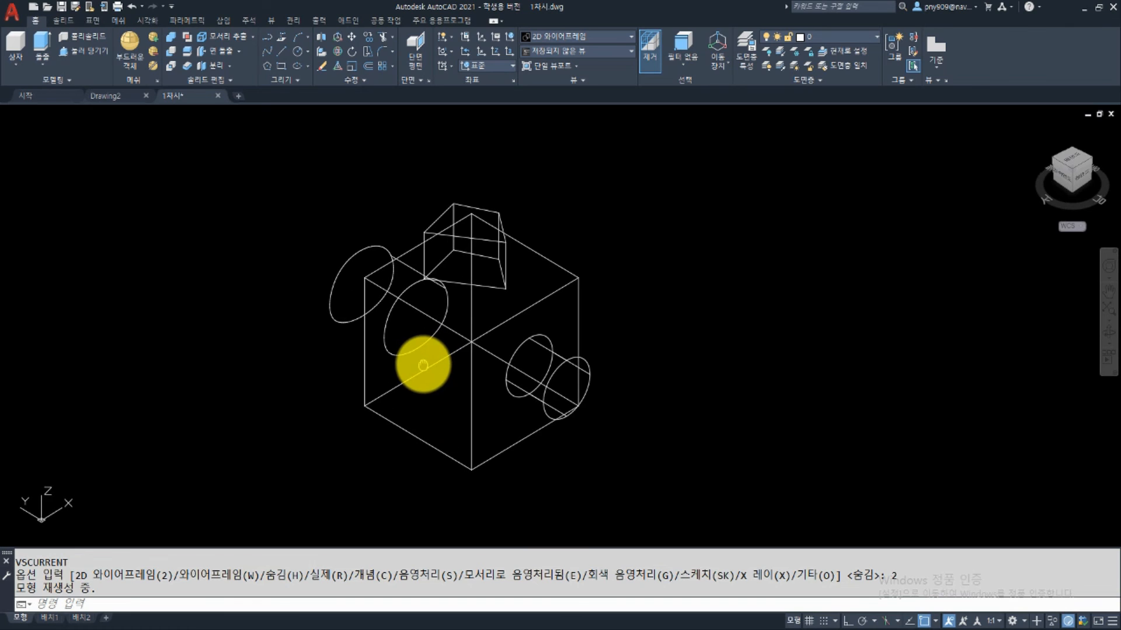
{"action": "scroll", "coordinate": [414, 364], "scroll_direction": "down", "scroll_amount": 3}
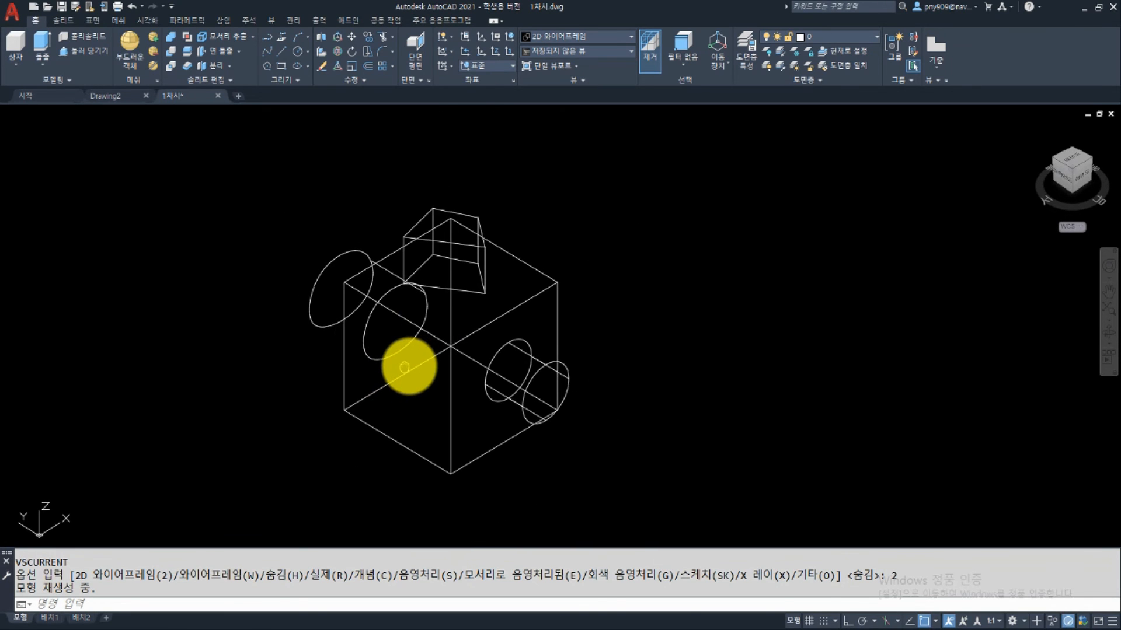
{"action": "middle_click_drag", "start_coordinate": [409, 363], "coordinate": [418, 348]}
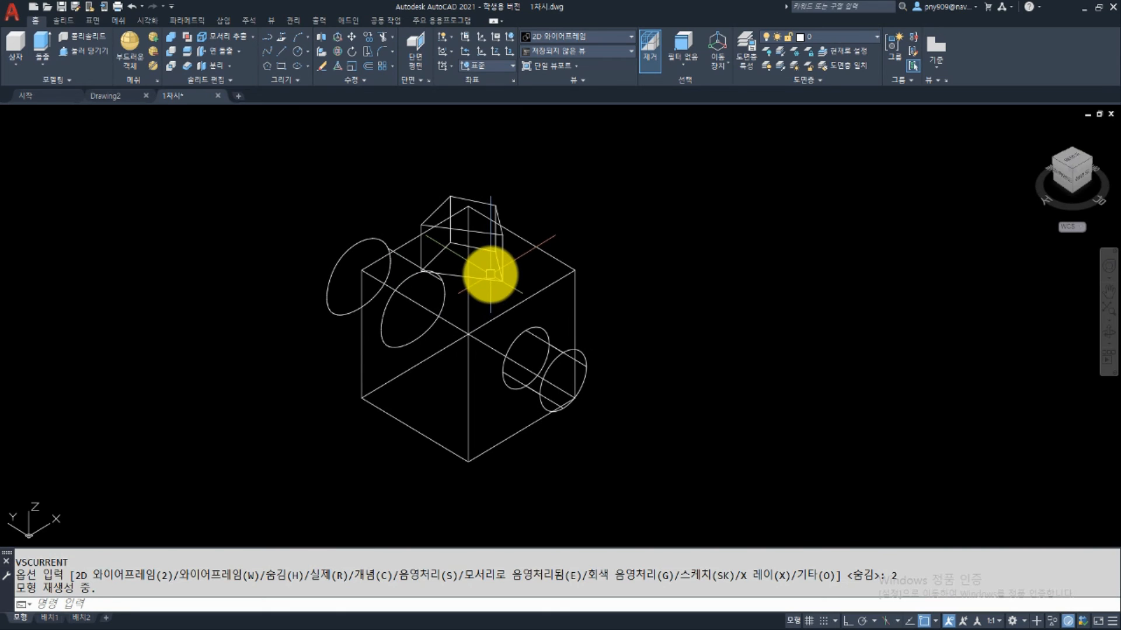
Display the model in the 평면도, 저면도 and 좌측면도 preset views in turn.
{"action": "middle_click_drag", "start_coordinate": [472, 260], "coordinate": [475, 273]}
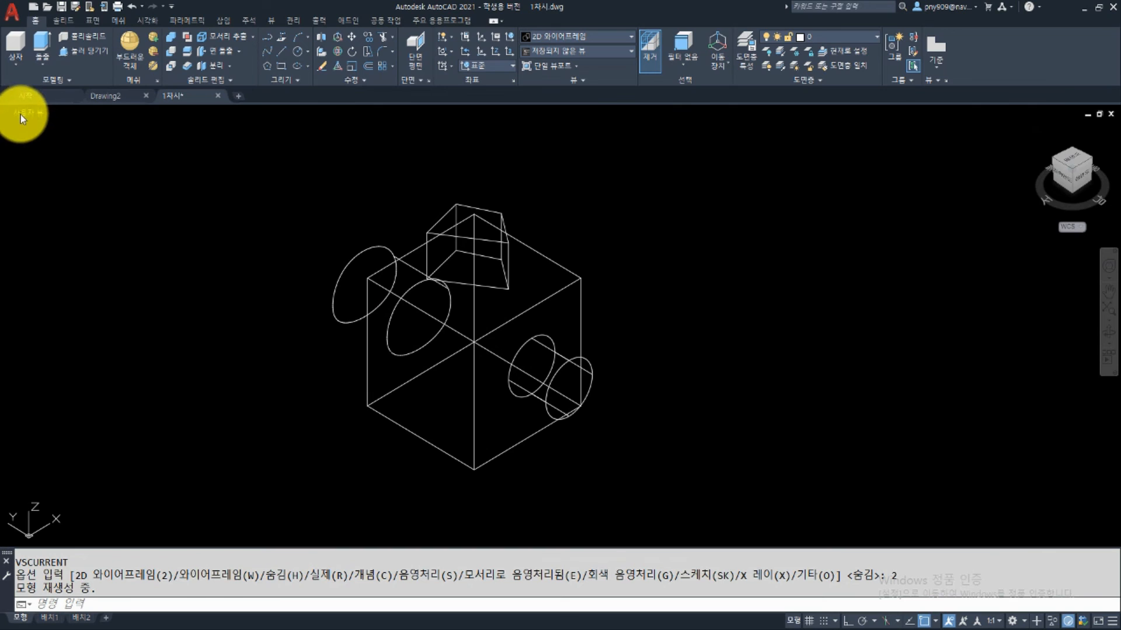
{"action": "left_click", "coordinate": [26, 117]}
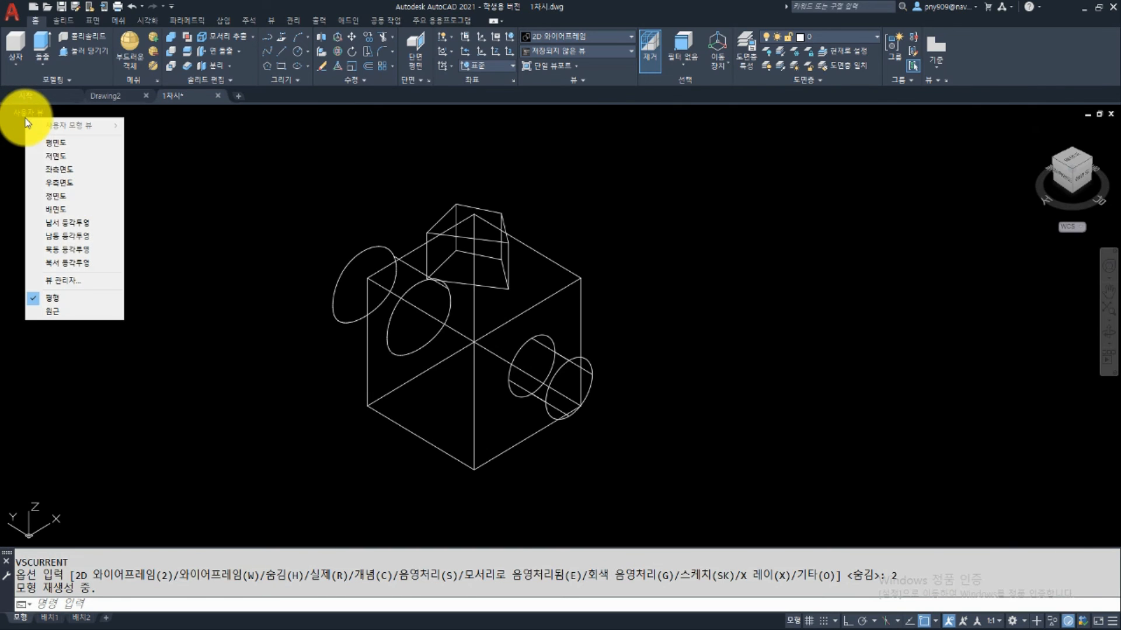
{"action": "left_click", "coordinate": [49, 144]}
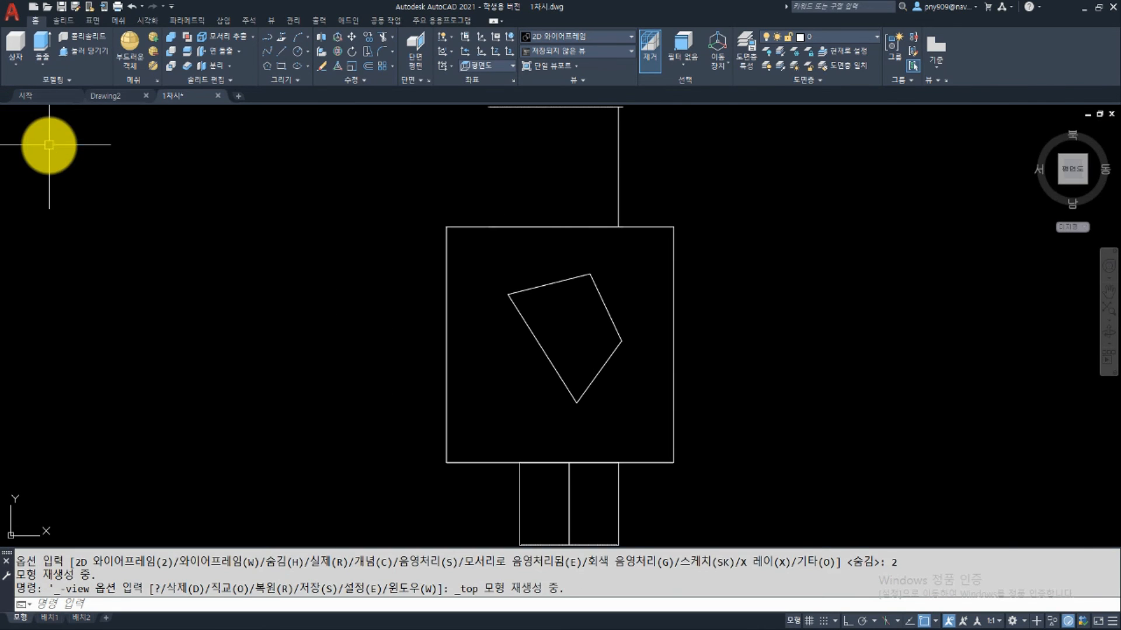
{"action": "left_click", "coordinate": [25, 111]}
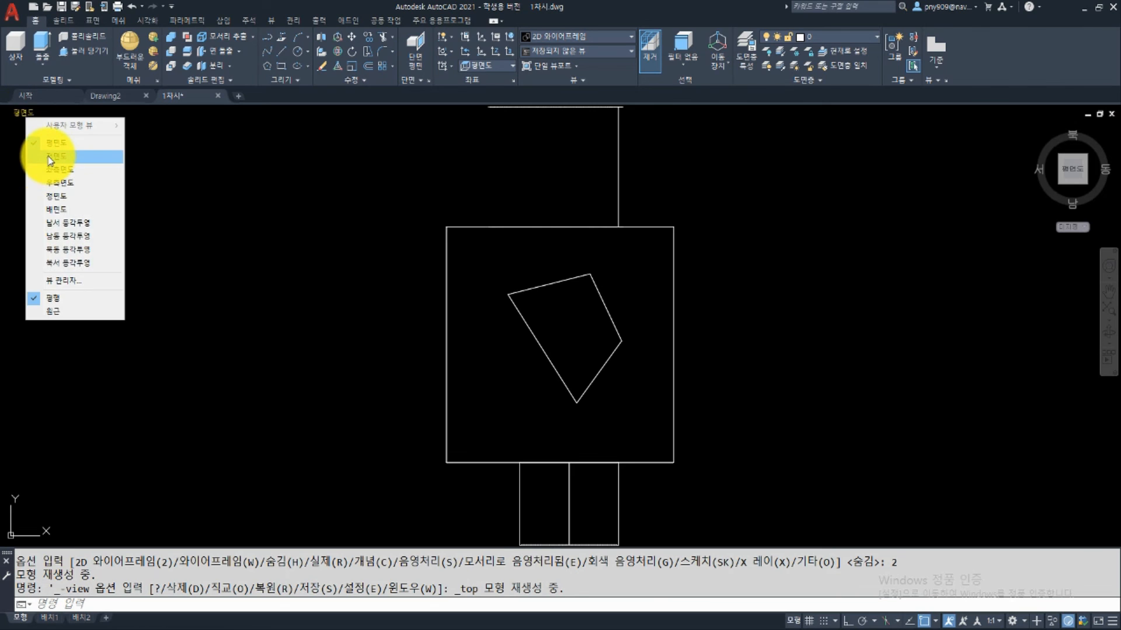
{"action": "left_click", "coordinate": [42, 157]}
{"action": "left_click", "coordinate": [30, 118]}
{"action": "left_click", "coordinate": [39, 168]}
Show the model in the 남서 등각투영 isometric view, and change to the 남동 등각투영 view.
{"action": "left_click", "coordinate": [29, 118]}
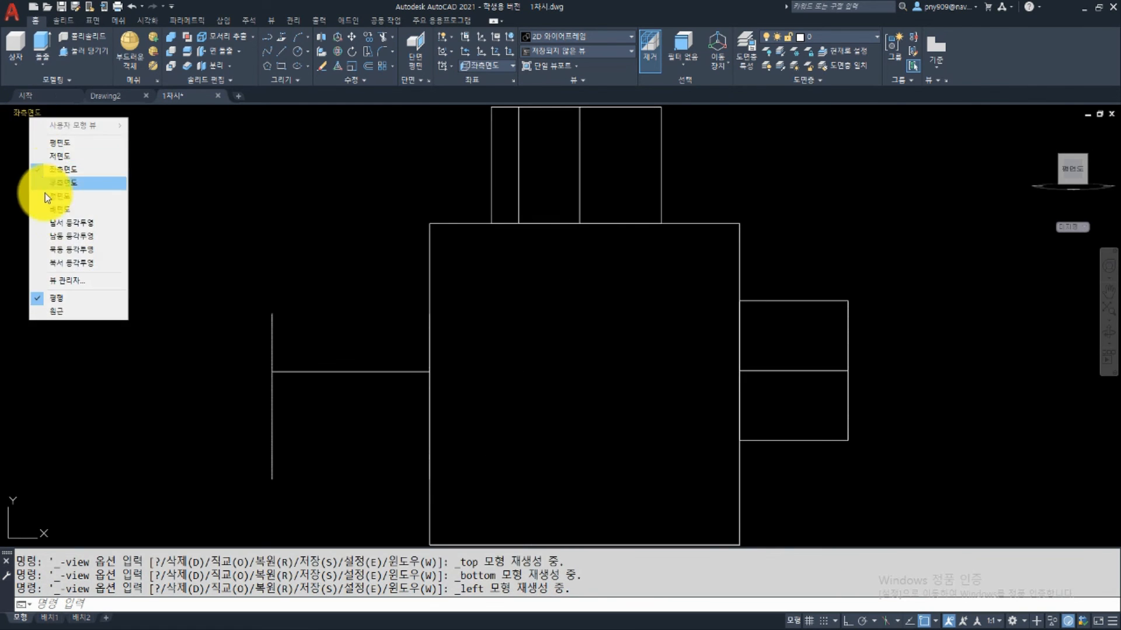
{"action": "left_click", "coordinate": [55, 226]}
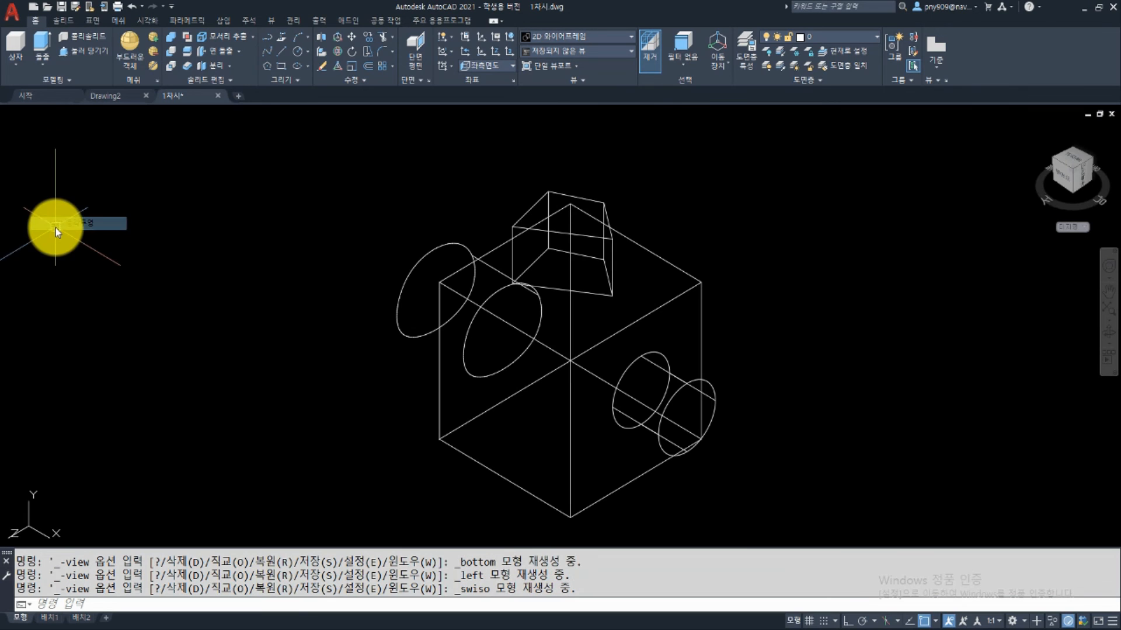
{"action": "left_click", "coordinate": [36, 114]}
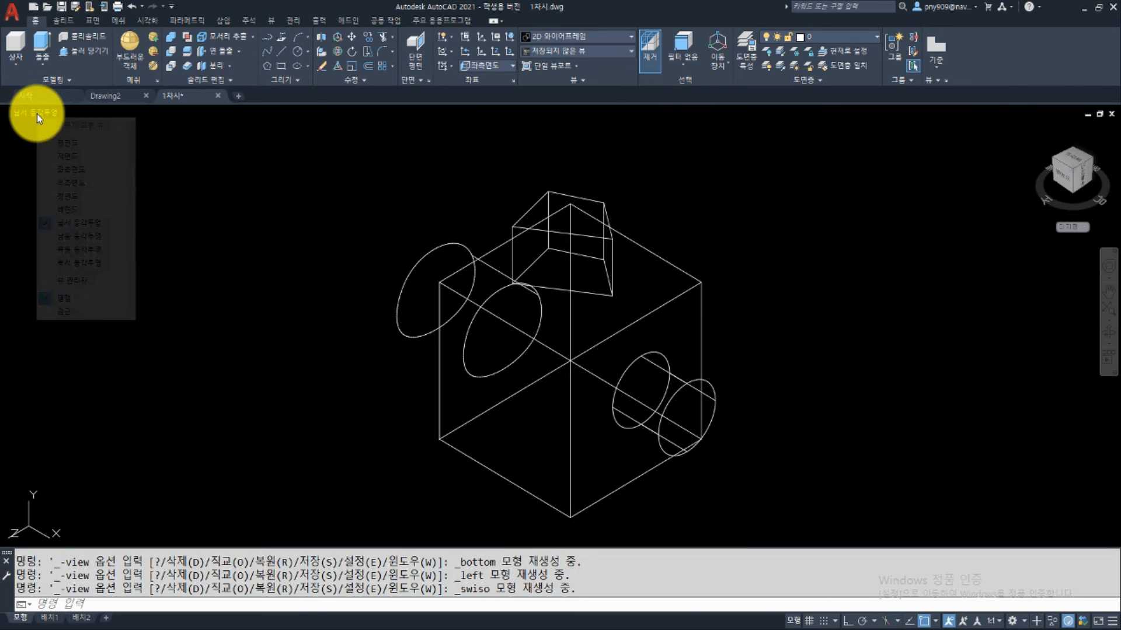
{"action": "left_click", "coordinate": [52, 237]}
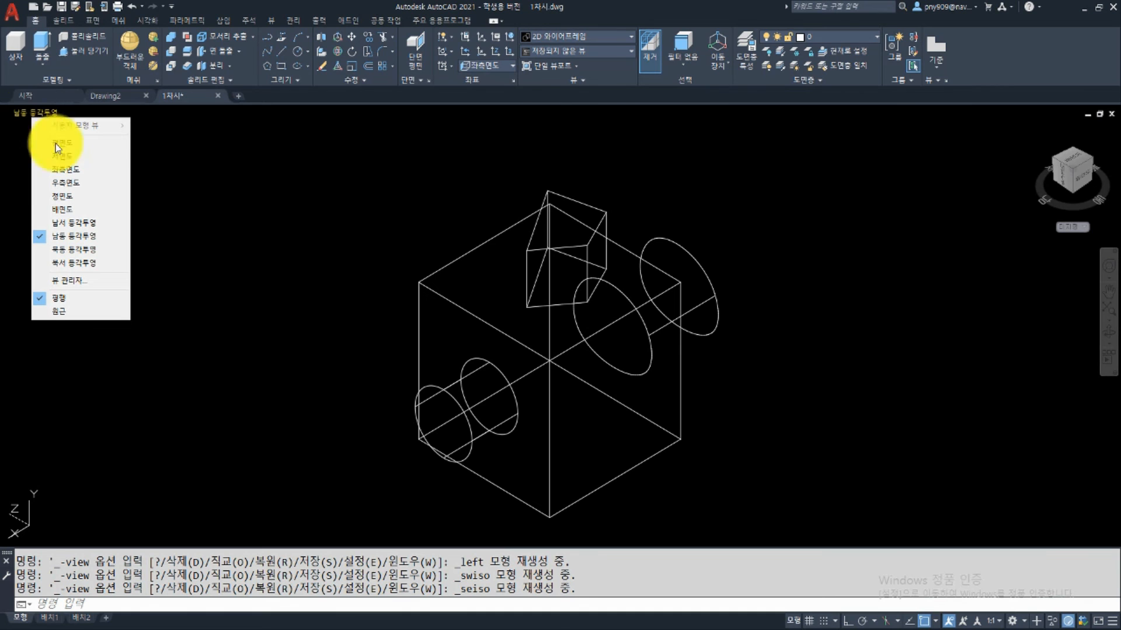
{"action": "left_click", "coordinate": [286, 257]}
{"action": "left_click", "coordinate": [417, 352]}
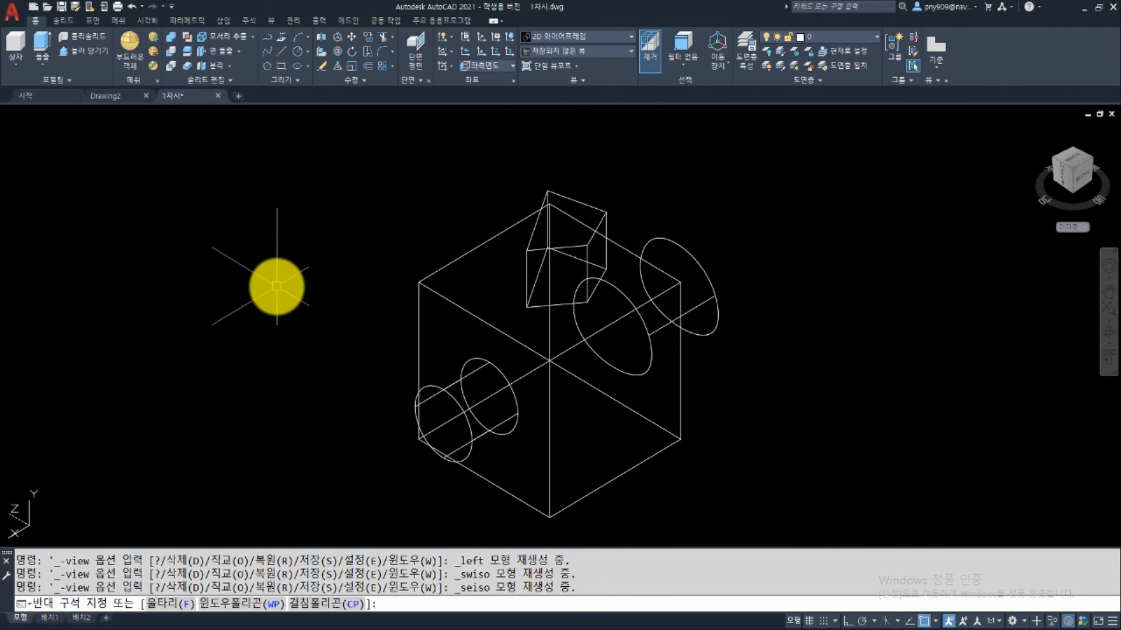
{"action": "middle_click_drag", "start_coordinate": [292, 321], "coordinate": [243, 304]}
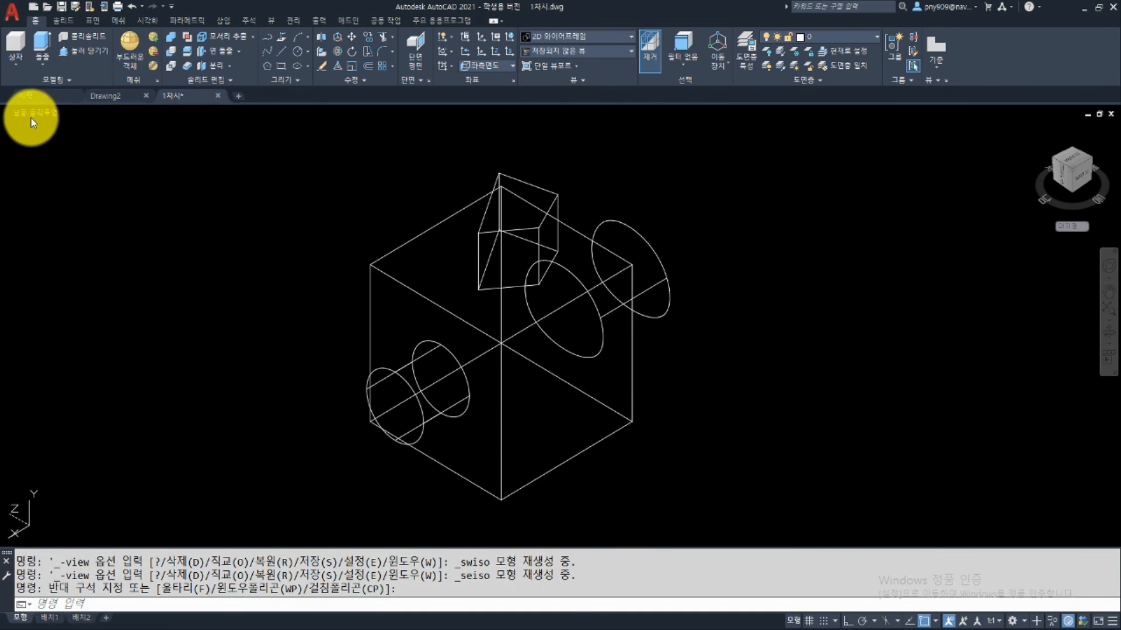
{"action": "left_click", "coordinate": [26, 116]}
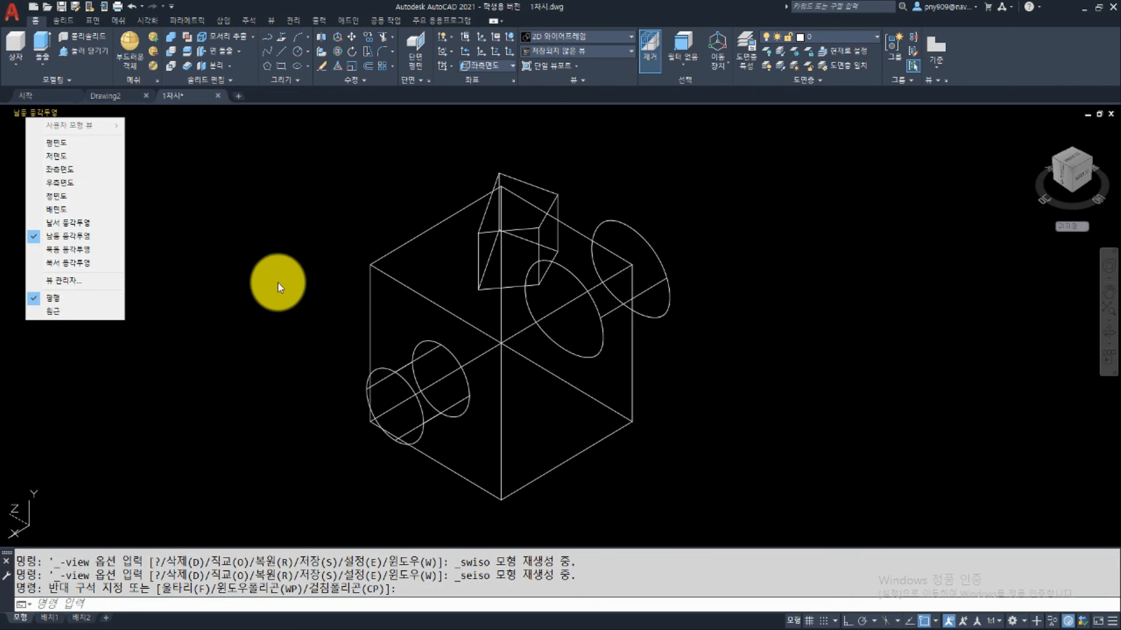
{"action": "left_click", "coordinate": [278, 282]}
{"action": "left_click", "coordinate": [240, 294]}
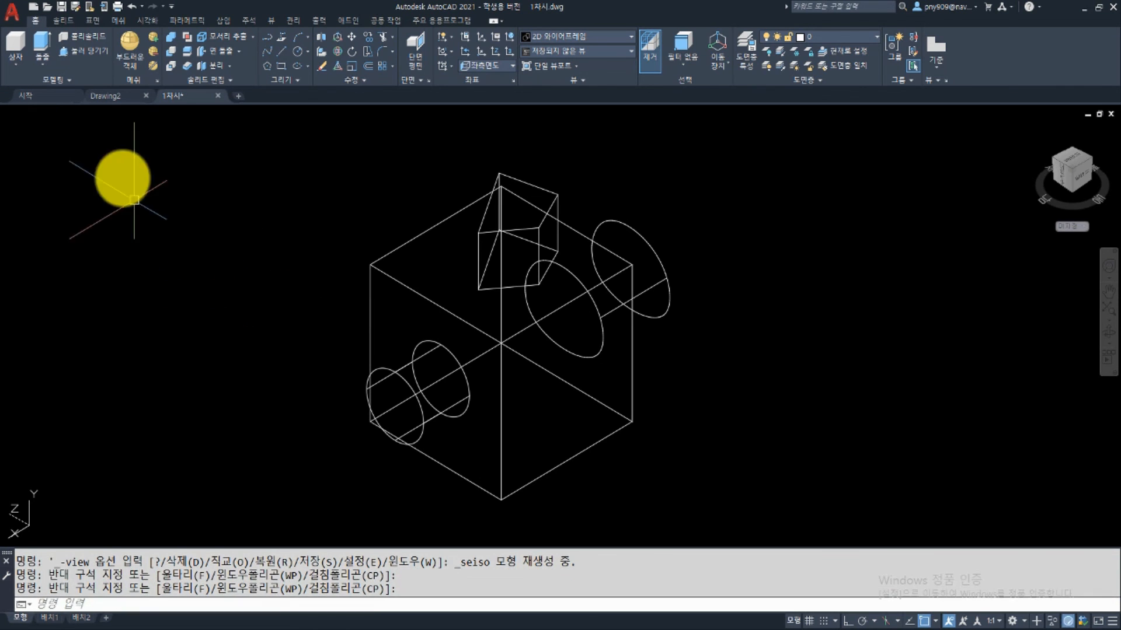
Apply the 실제 visual style to the model in the isometric view.
{"action": "left_click", "coordinate": [80, 114]}
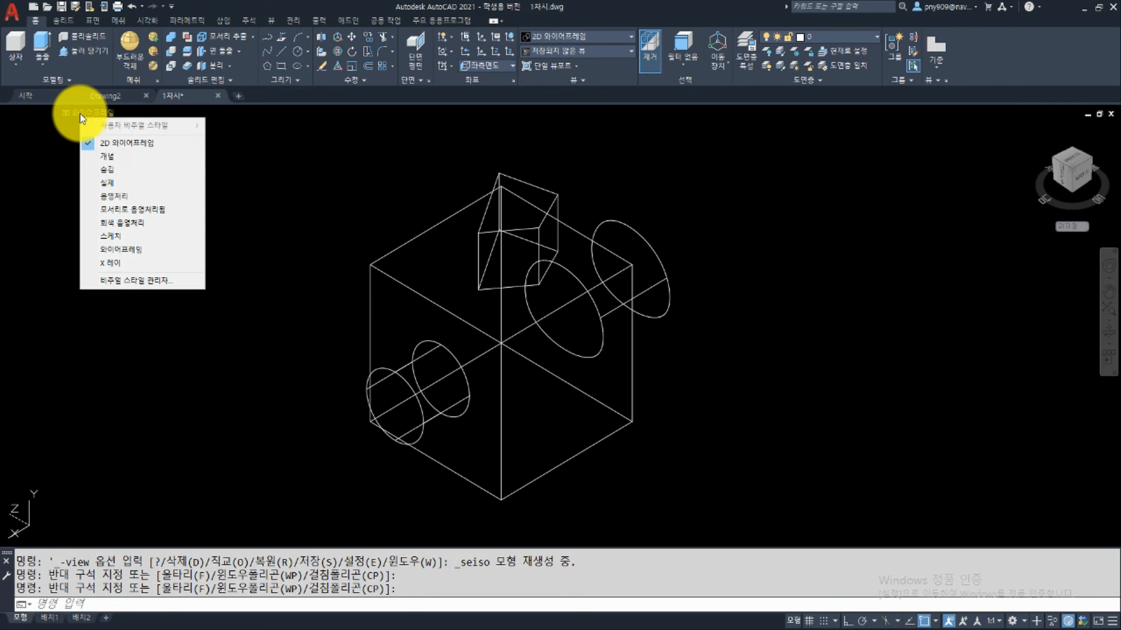
{"action": "left_click", "coordinate": [118, 184]}
{"action": "middle_click_drag", "start_coordinate": [313, 295], "coordinate": [281, 305]}
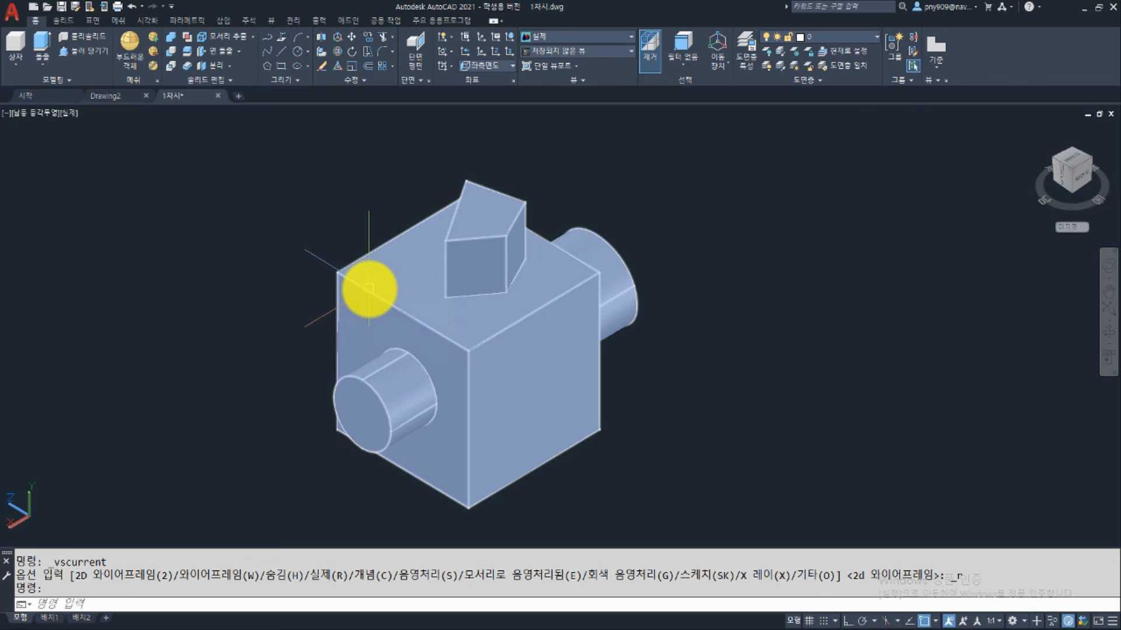
{"action": "mouse_move", "coordinate": [367, 284]}
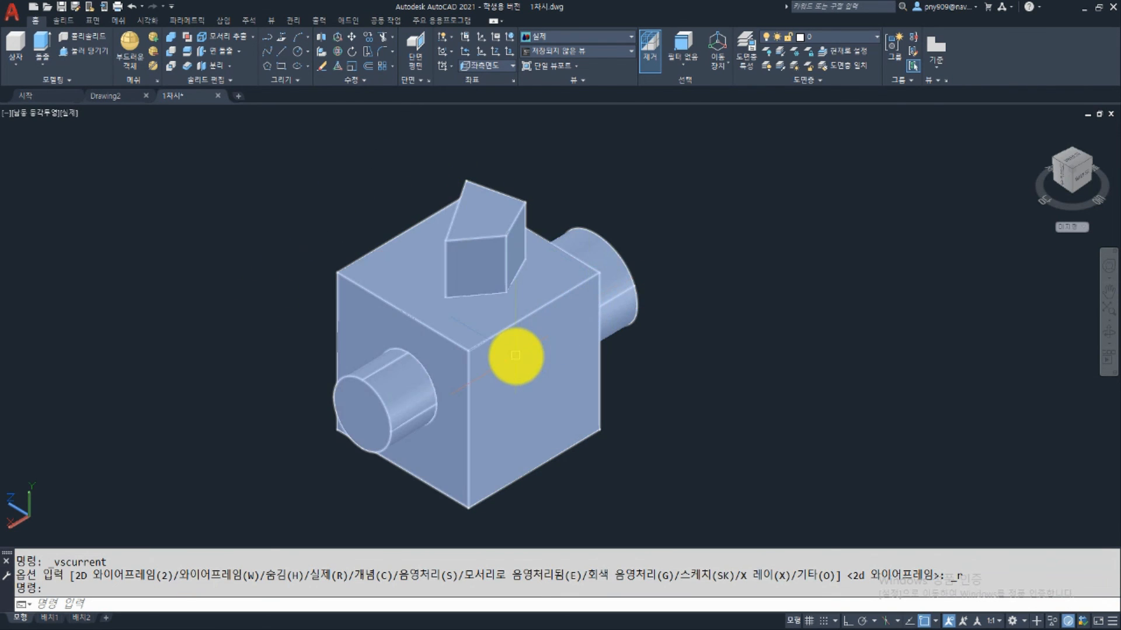
Switch the view projection to 원근 and orbit the model to examine it in perspective.
{"action": "left_click", "coordinate": [30, 115]}
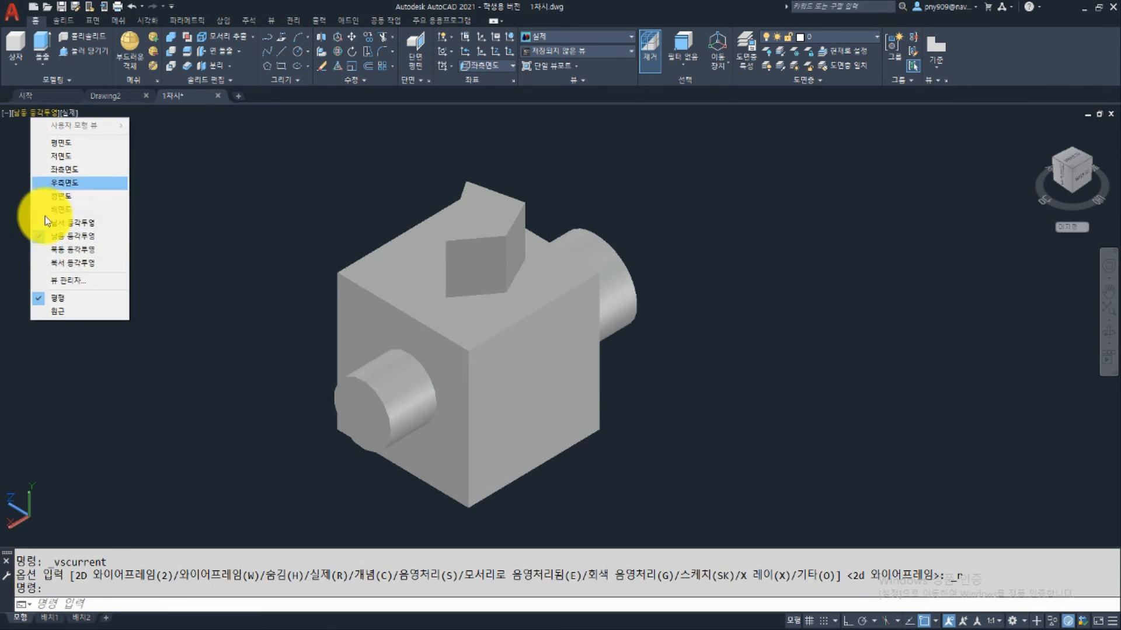
{"action": "left_click", "coordinate": [63, 313]}
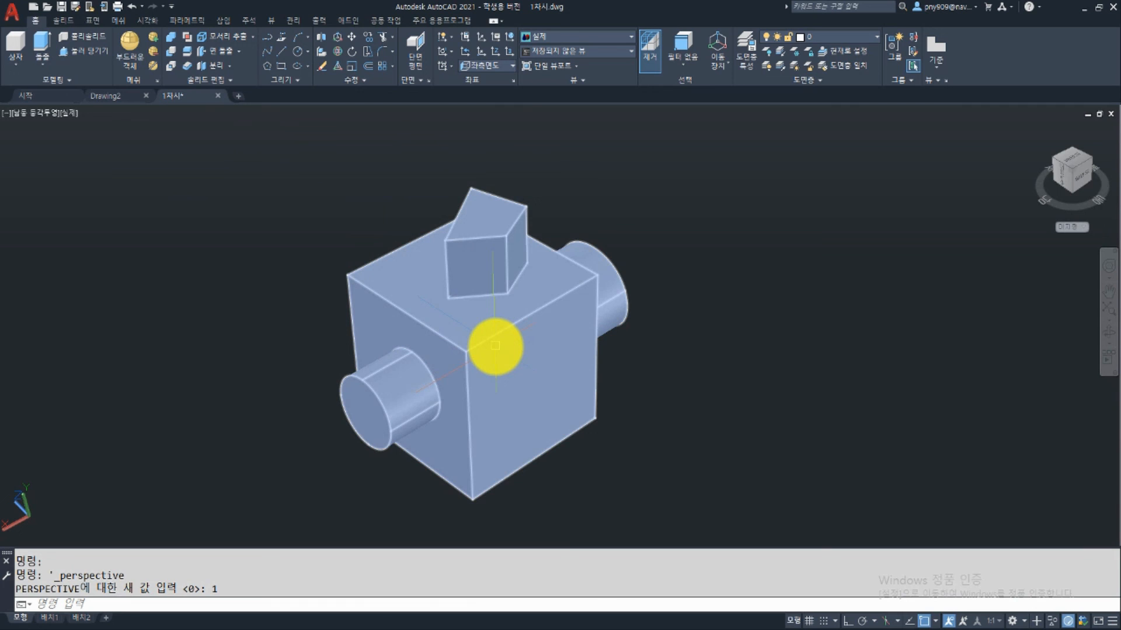
{"action": "mouse_move", "coordinate": [572, 401]}
{"action": "middle_mouse_down"}
{"action": "mouse_move", "coordinate": [601, 391]}
{"action": "mouse_move", "coordinate": [589, 390]}
{"action": "middle_mouse_up"}
{"action": "middle_click_drag", "start_coordinate": [589, 348], "coordinate": [555, 343]}
{"action": "middle_click_drag", "start_coordinate": [475, 342], "coordinate": [593, 345]}
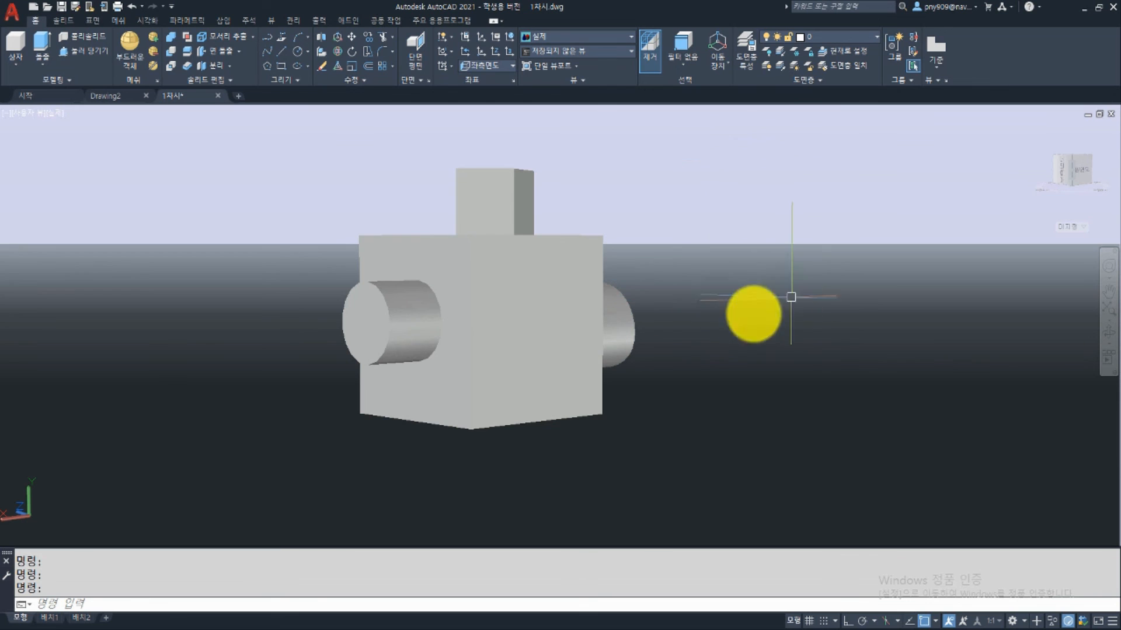
{"action": "middle_click_drag", "start_coordinate": [712, 293], "coordinate": [718, 362], "text": "shift"}
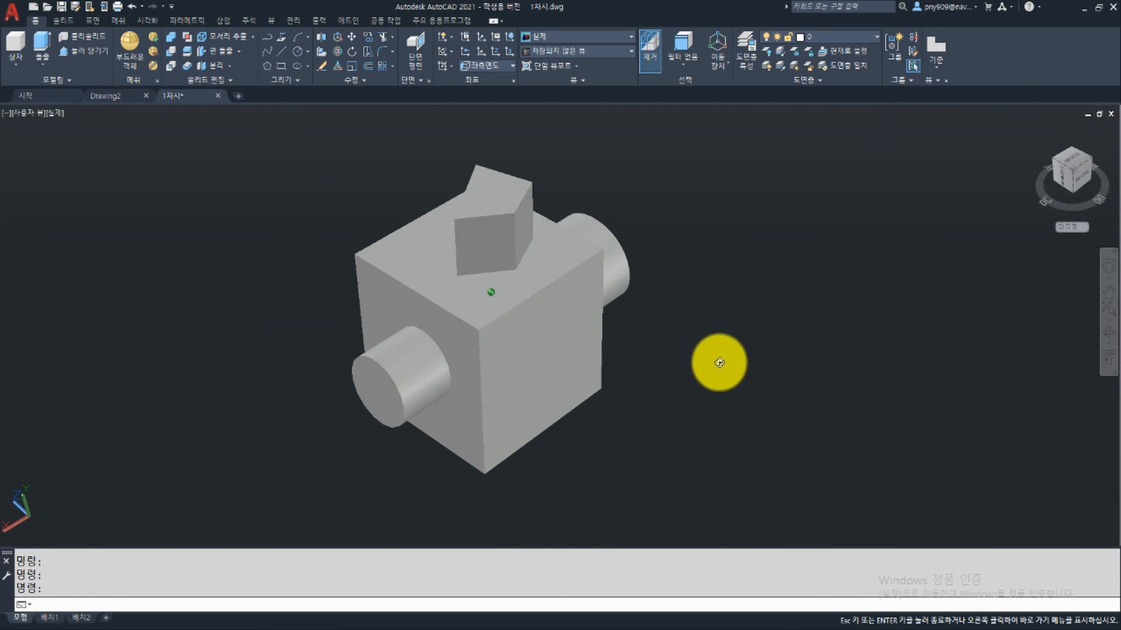
Set the view projection back to 평행 and orbit the model to examine it in parallel projection.
{"action": "left_click", "coordinate": [28, 114]}
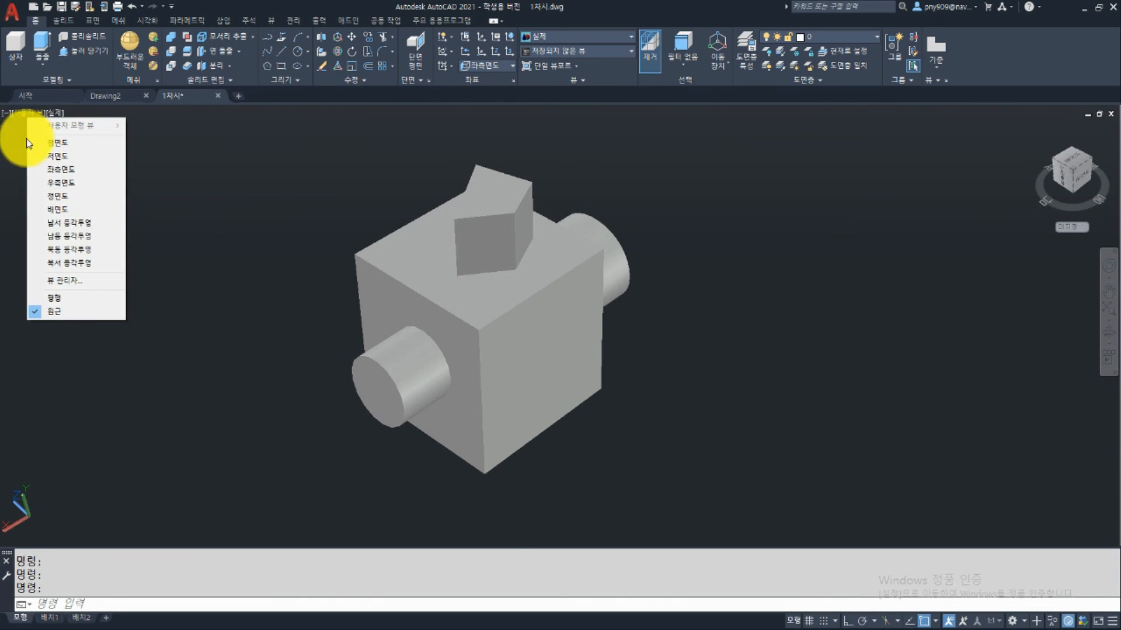
{"action": "left_click", "coordinate": [72, 299]}
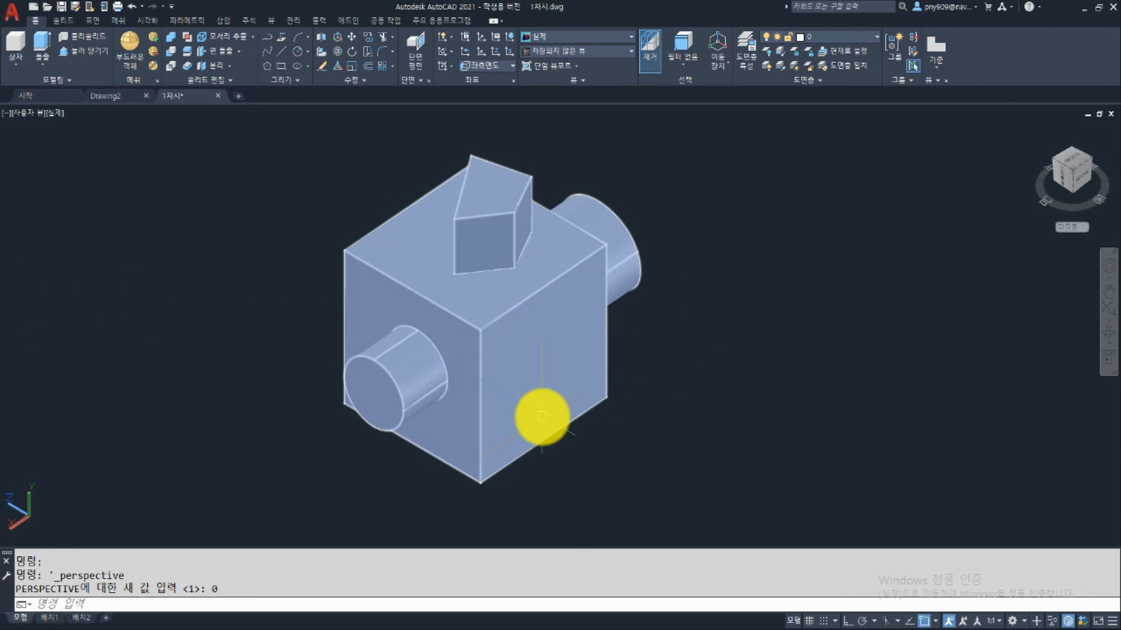
{"action": "middle_click_drag", "start_coordinate": [543, 418], "coordinate": [695, 308], "text": "shift"}
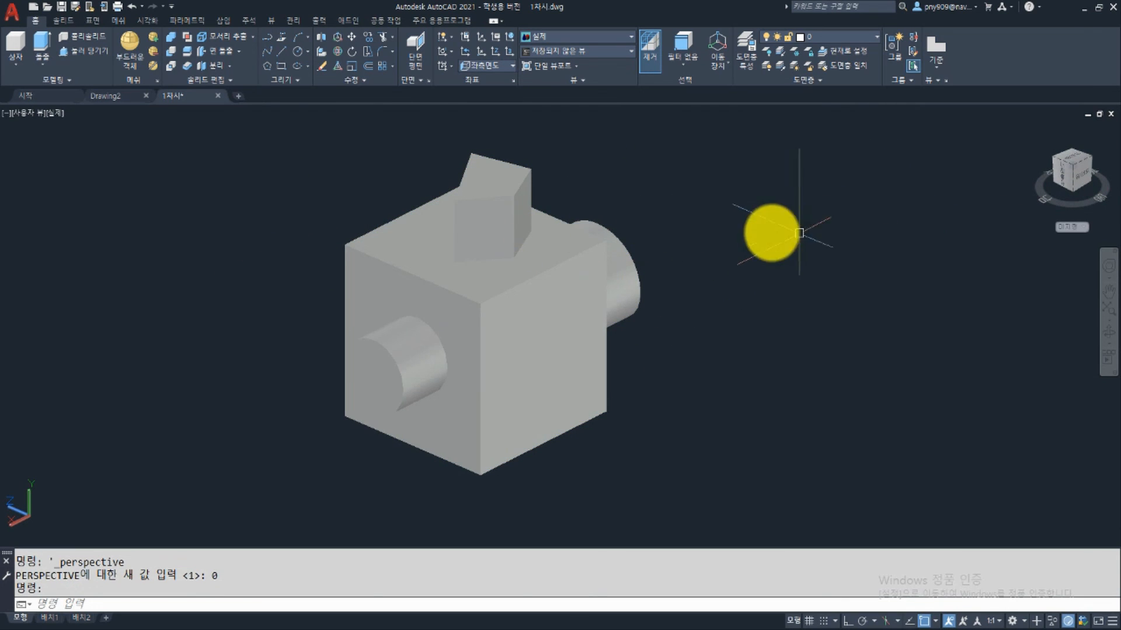
{"action": "middle_click_drag", "start_coordinate": [789, 305], "coordinate": [775, 355], "text": "shift"}
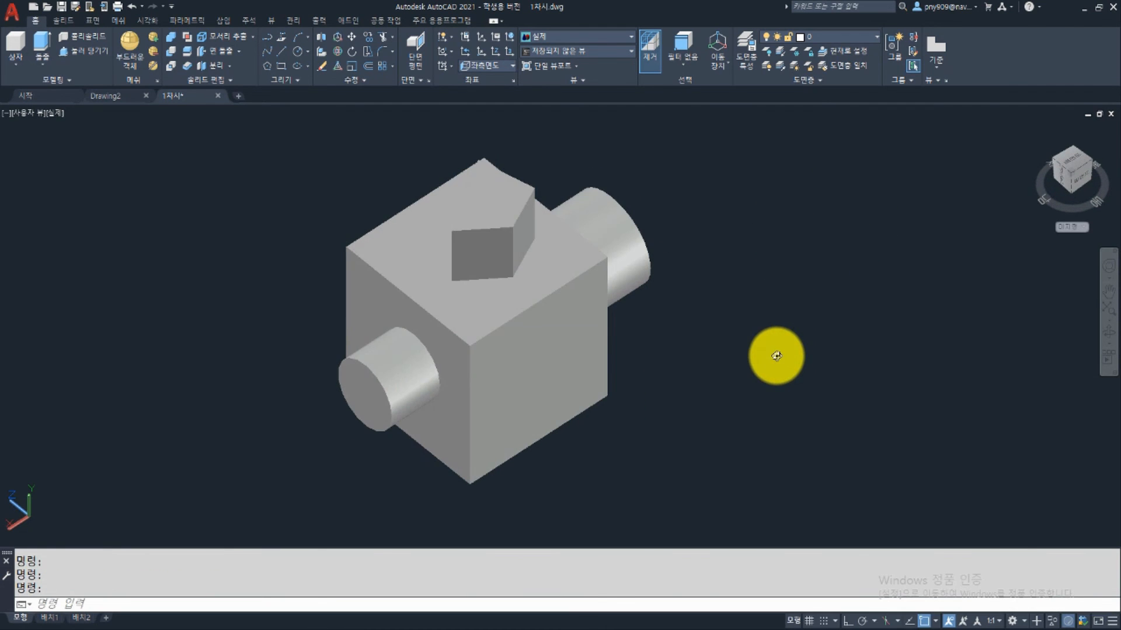
{"action": "middle_click_drag", "start_coordinate": [648, 361], "coordinate": [603, 343], "text": "shift"}
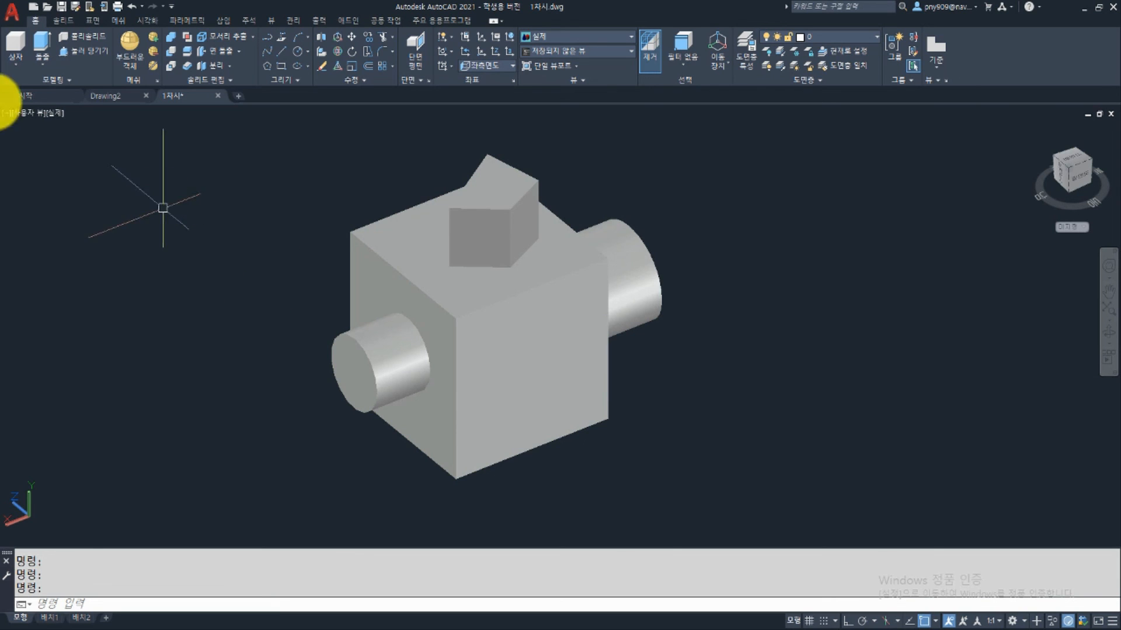
Set the view to 평면도 and the visual style to 2D 와이어프레임.
{"action": "left_click", "coordinate": [22, 112]}
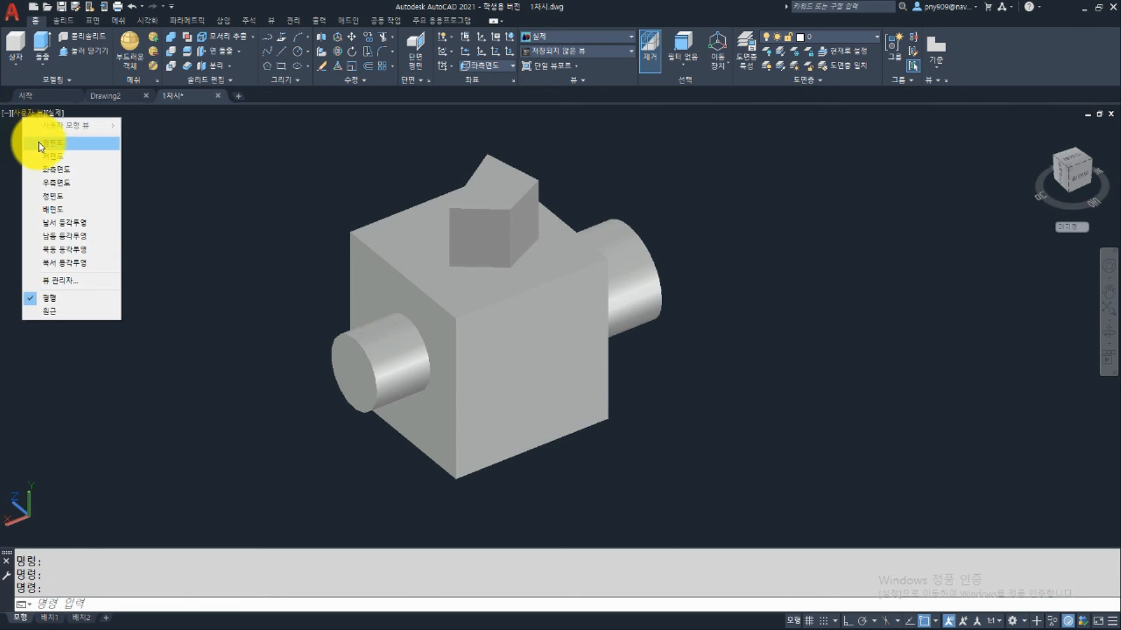
{"action": "left_click", "coordinate": [38, 142]}
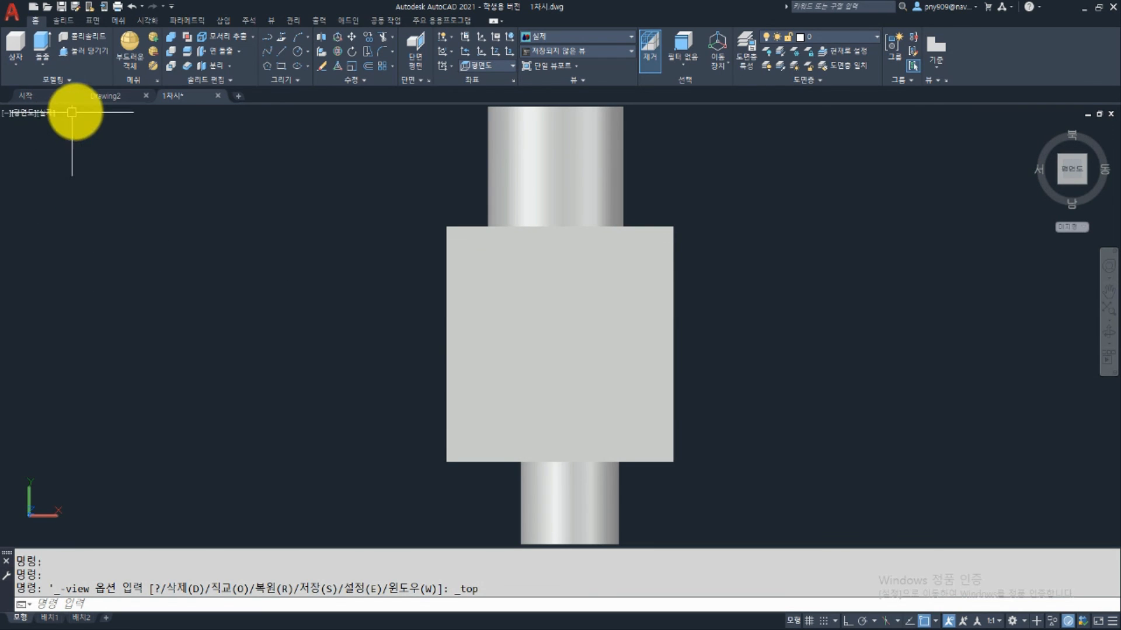
{"action": "left_click", "coordinate": [46, 113]}
{"action": "left_click", "coordinate": [88, 143]}
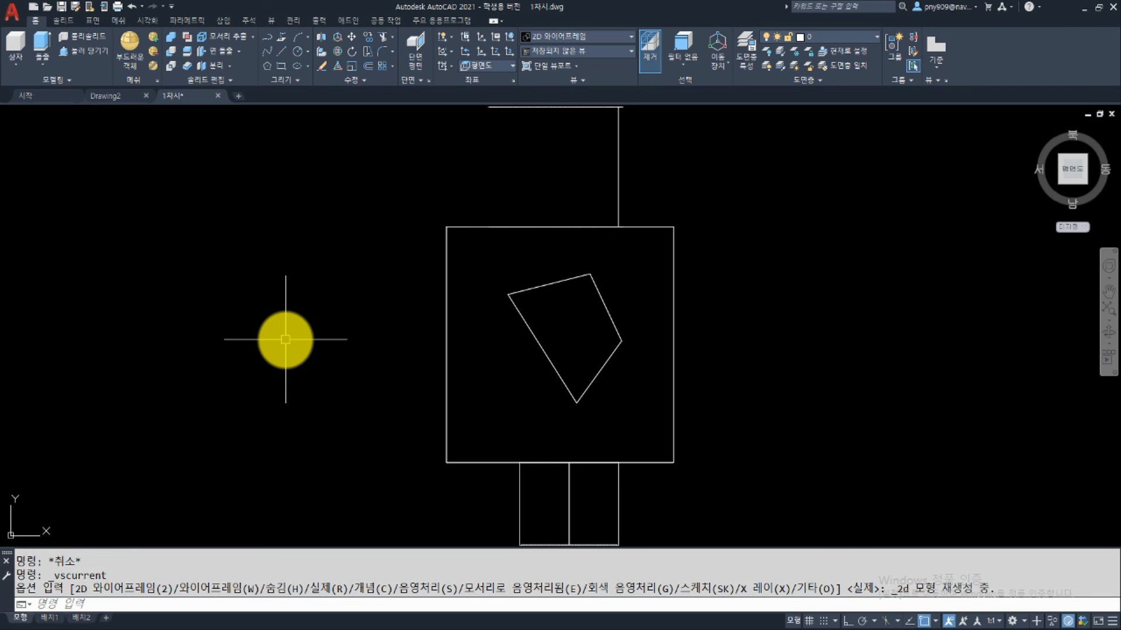
Switch to the PowerPoint lecture file and show slide 2 with the 1차시 topic overview.
{"action": "left_click", "coordinate": [476, 622]}
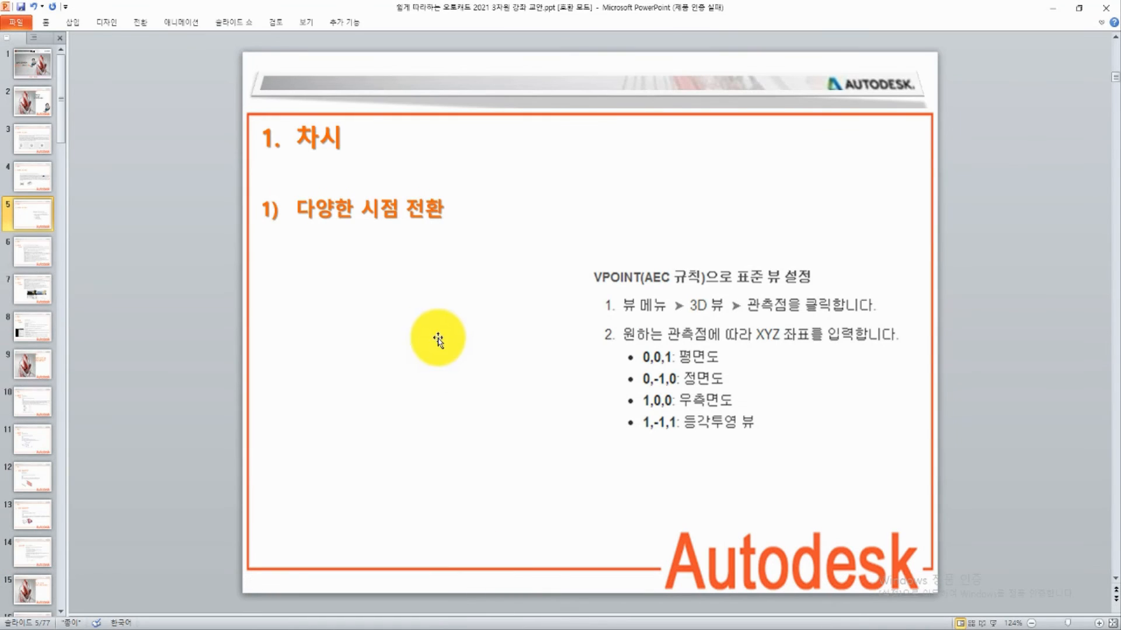
{"action": "left_click", "coordinate": [31, 104]}
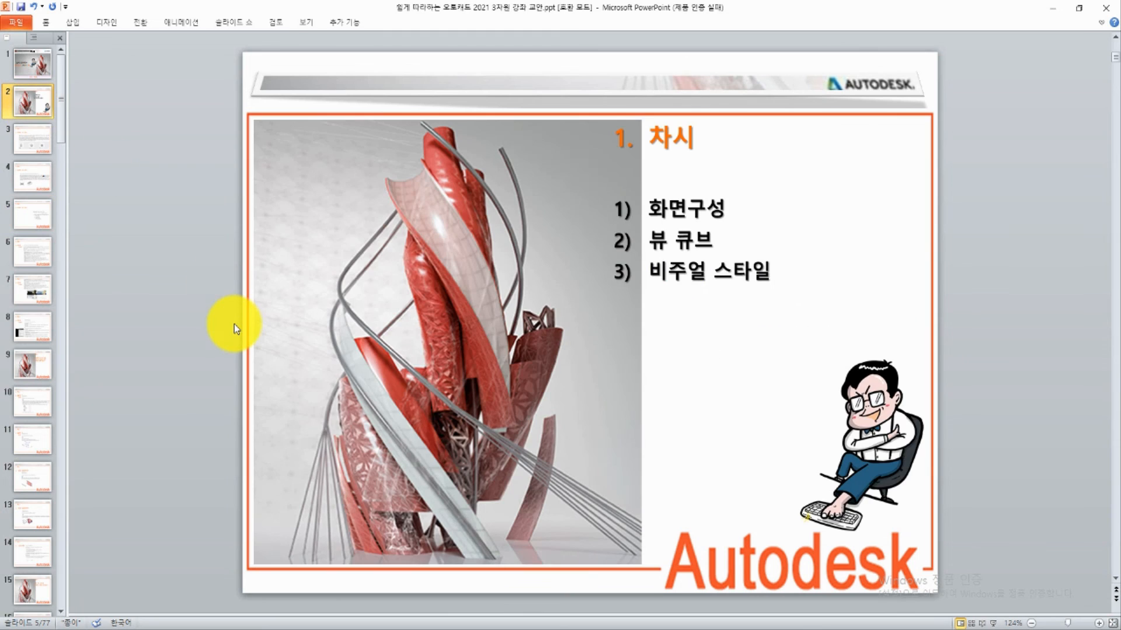